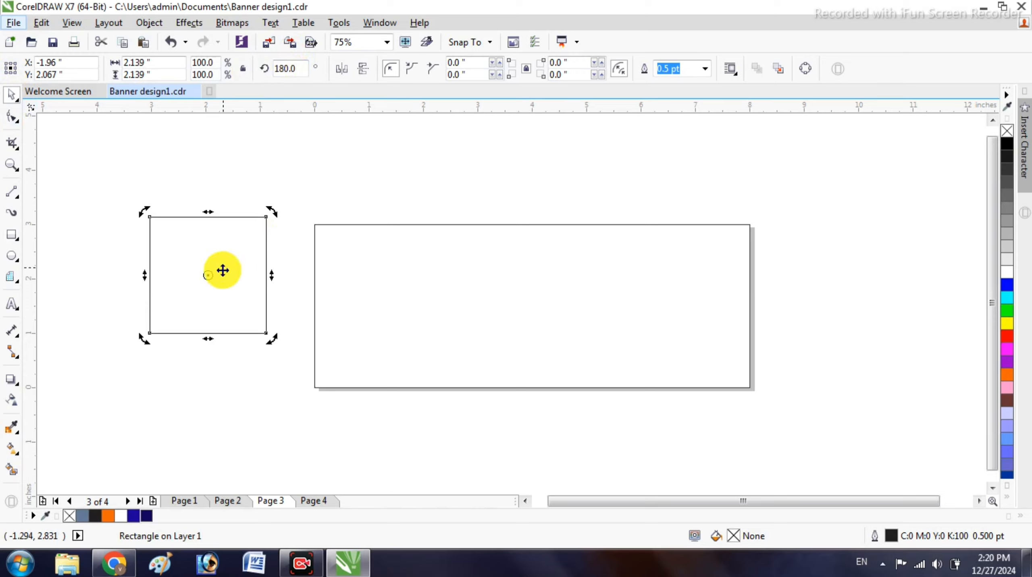
# - Rotate the square to 135.0° so it stands on one corner as a diamond
pyautogui.moveTo(273, 210); pyautogui.dragTo(286, 276)
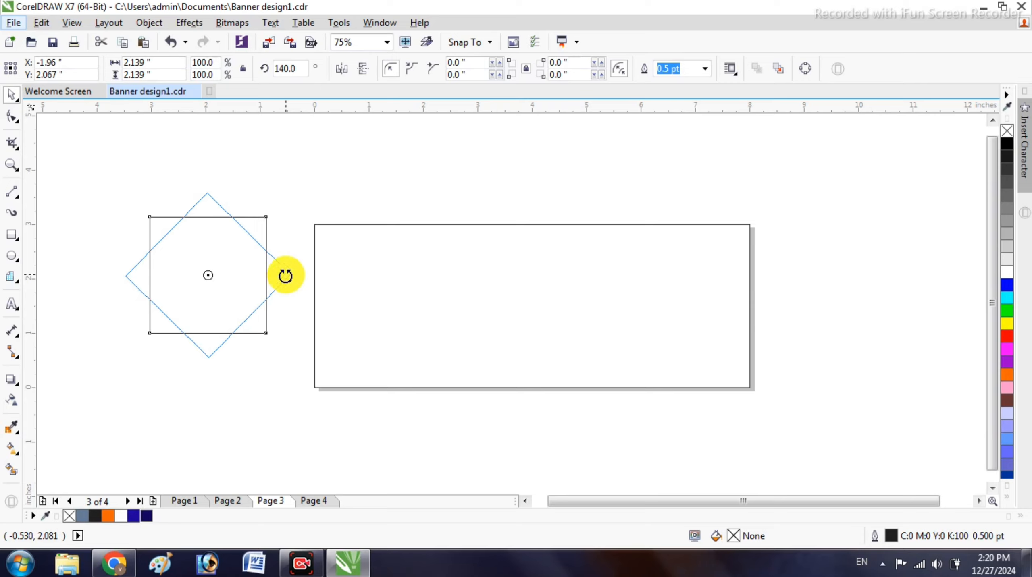
pyautogui.moveTo(286, 277)
pyautogui.mouseDown()
pyautogui.moveTo(282, 265)
pyautogui.moveTo(281, 284)
pyautogui.moveTo(283, 275)
pyautogui.mouseUp()
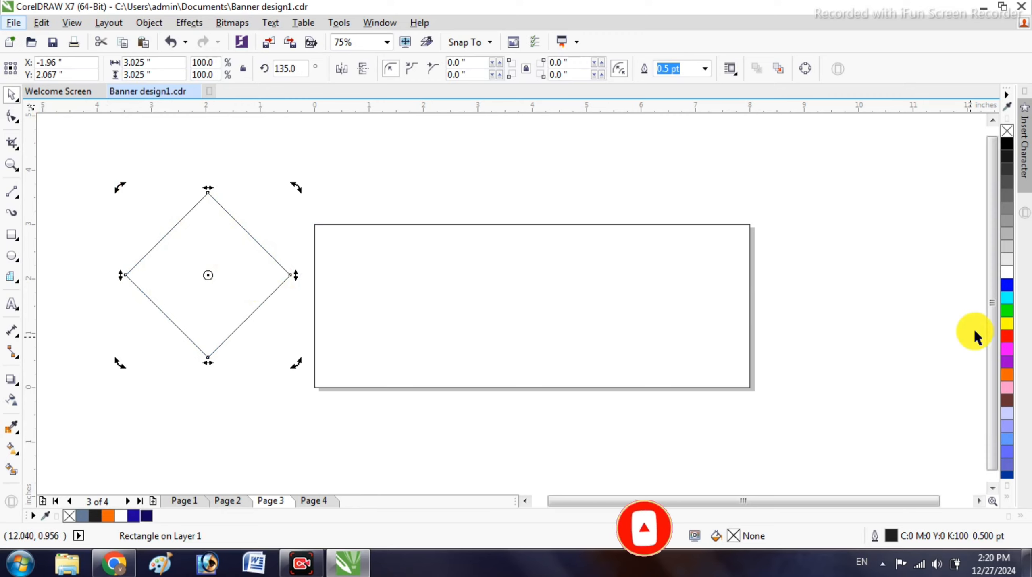
# - Fill the diamond with the light orange shade #FF9A1F from the yellow swatch's shades
pyautogui.click(1009, 323)
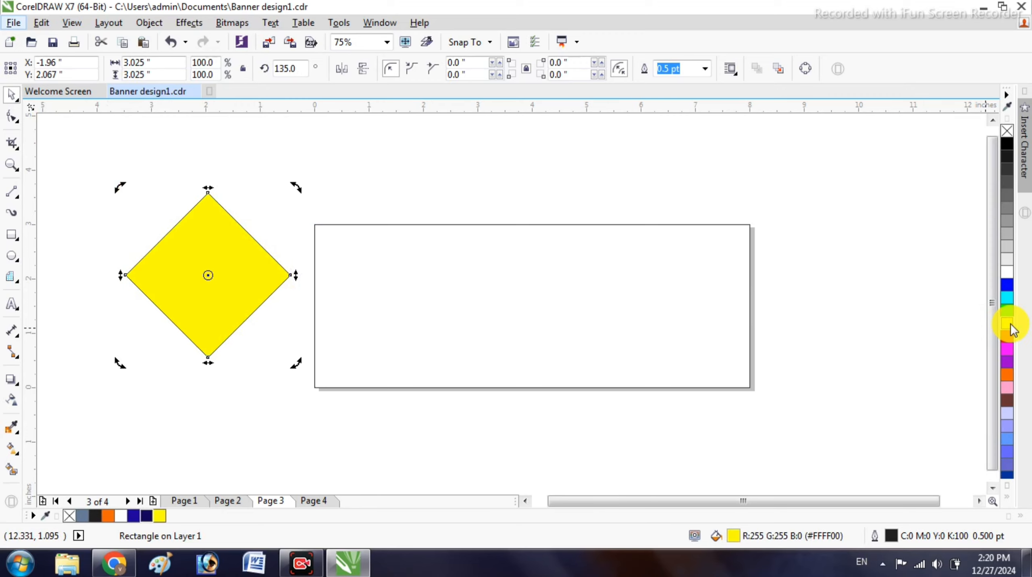
pyautogui.click(1011, 324)
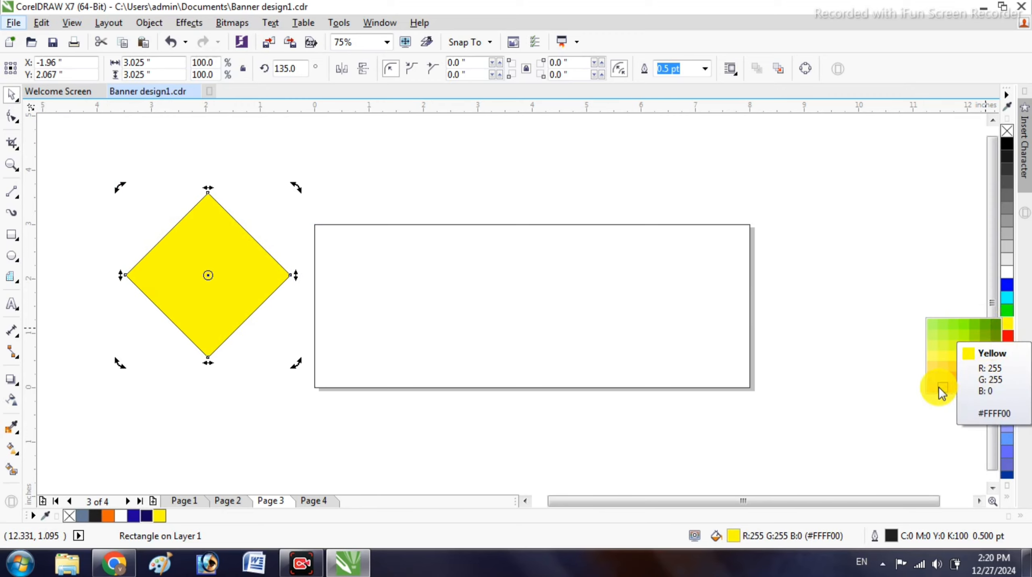
pyautogui.click(954, 388)
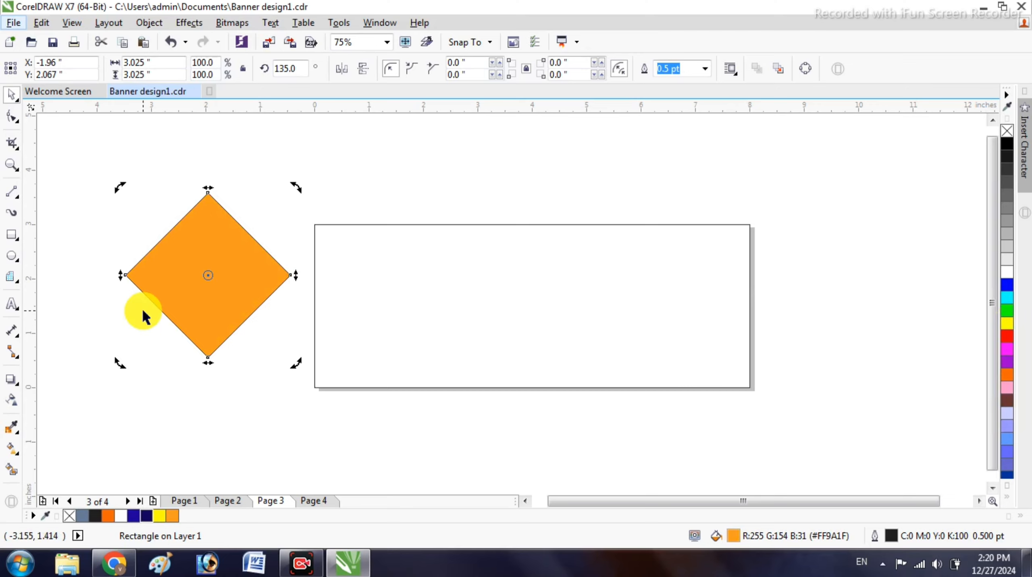
pyautogui.click(10, 453)
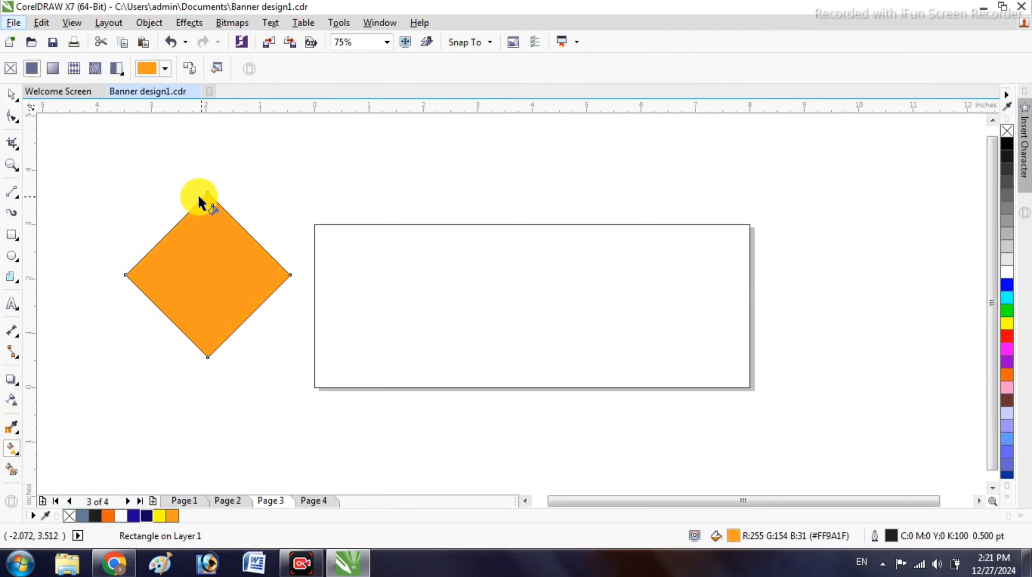
# - Lay a diagonal gradient across the diamond with a black end node past the lower-right corner
pyautogui.moveTo(170, 231); pyautogui.dragTo(243, 318)
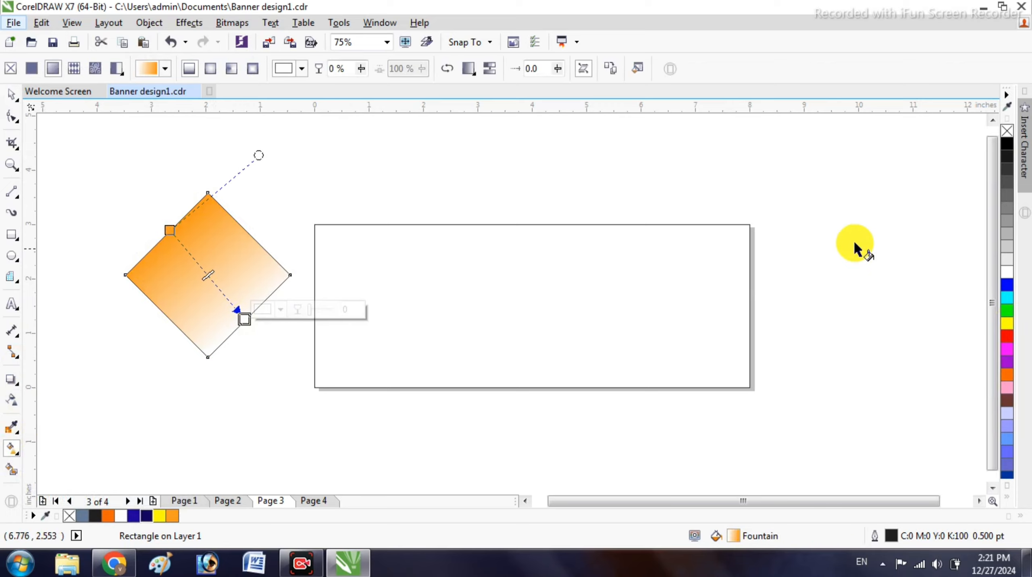
pyautogui.click(1011, 221)
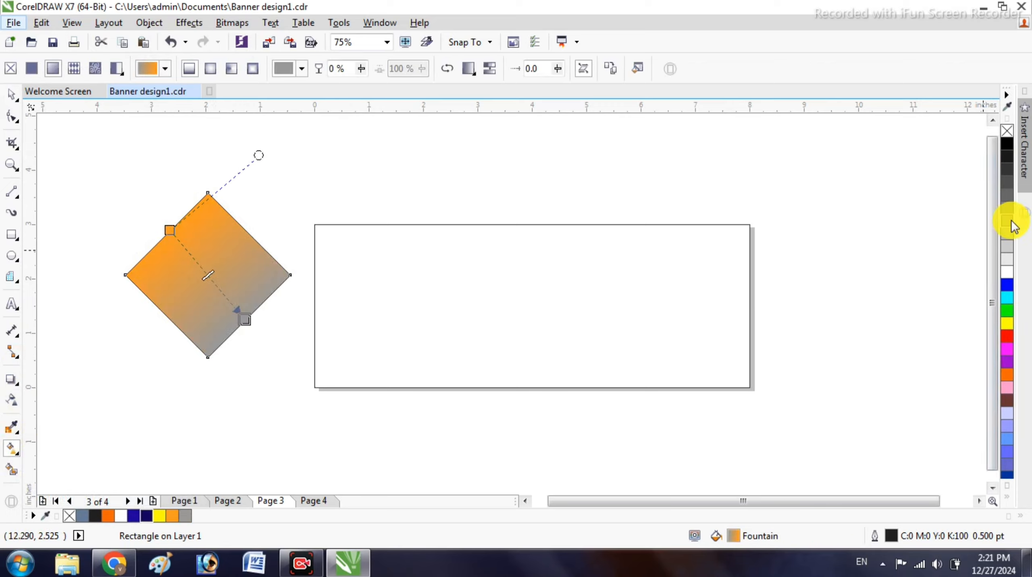
pyautogui.click(1008, 145)
pyautogui.moveTo(243, 319); pyautogui.dragTo(287, 352)
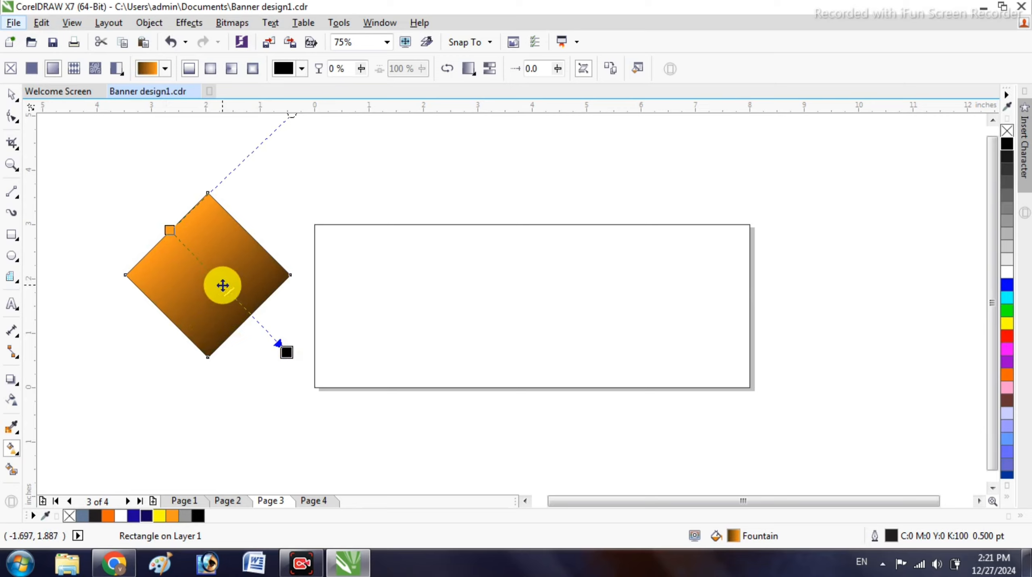
# - Make the gradient midpoint orange and the start node black, stretching both ends outward
pyautogui.click(223, 286)
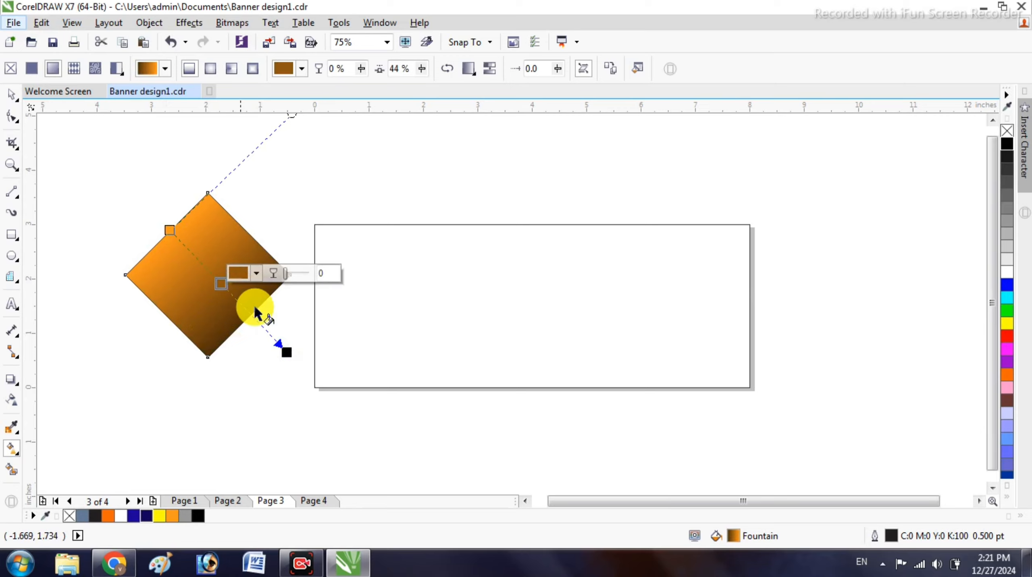
pyautogui.click(1007, 376)
pyautogui.click(170, 231)
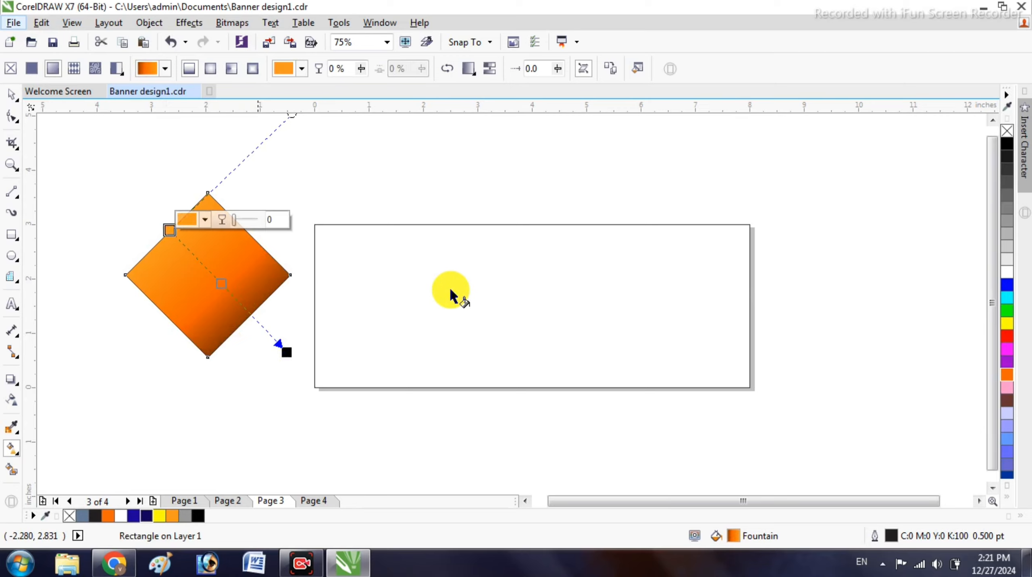
pyautogui.click(1007, 143)
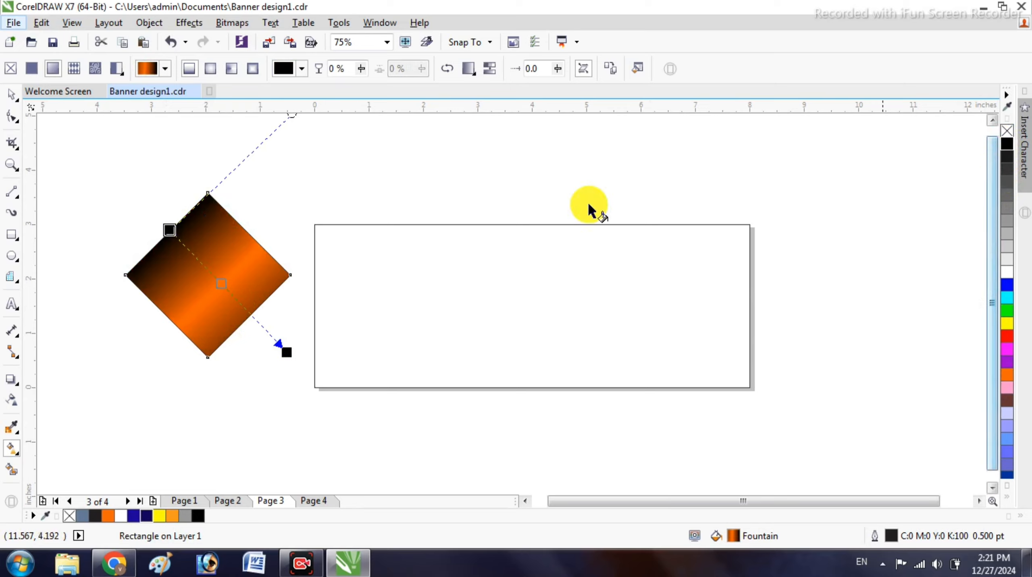
pyautogui.moveTo(169, 230); pyautogui.dragTo(143, 200)
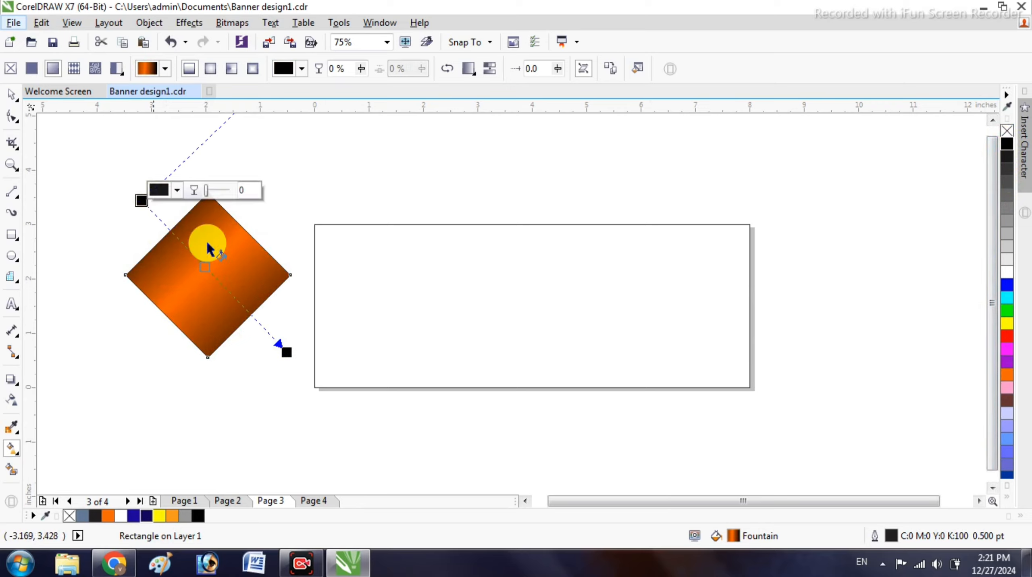
pyautogui.moveTo(292, 360); pyautogui.dragTo(318, 387)
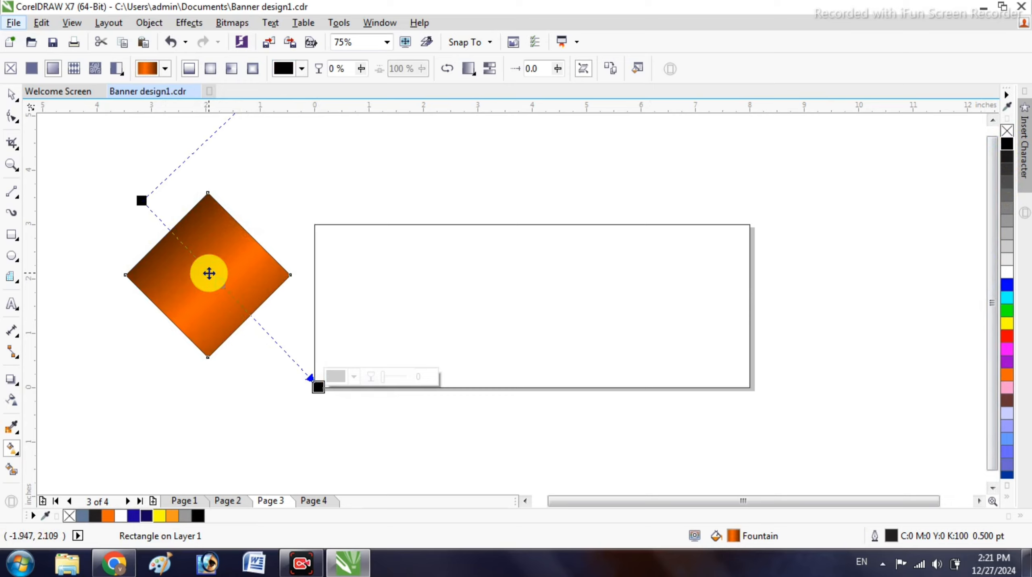
# - Change the gradient midpoint to the brighter orange #FF6600
pyautogui.click(209, 274)
pyautogui.click(243, 262)
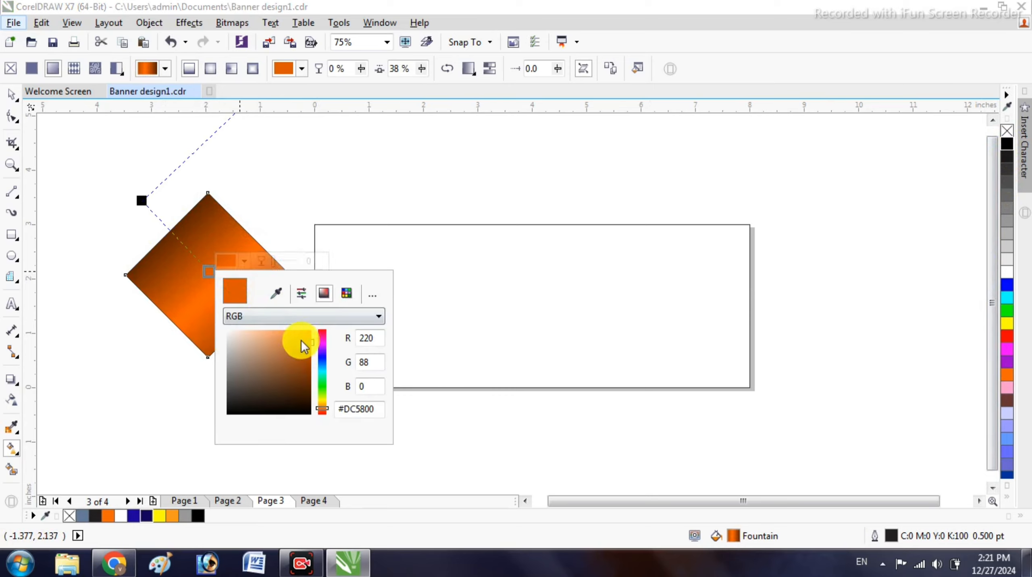
pyautogui.moveTo(301, 340); pyautogui.dragTo(333, 316)
pyautogui.click(251, 254)
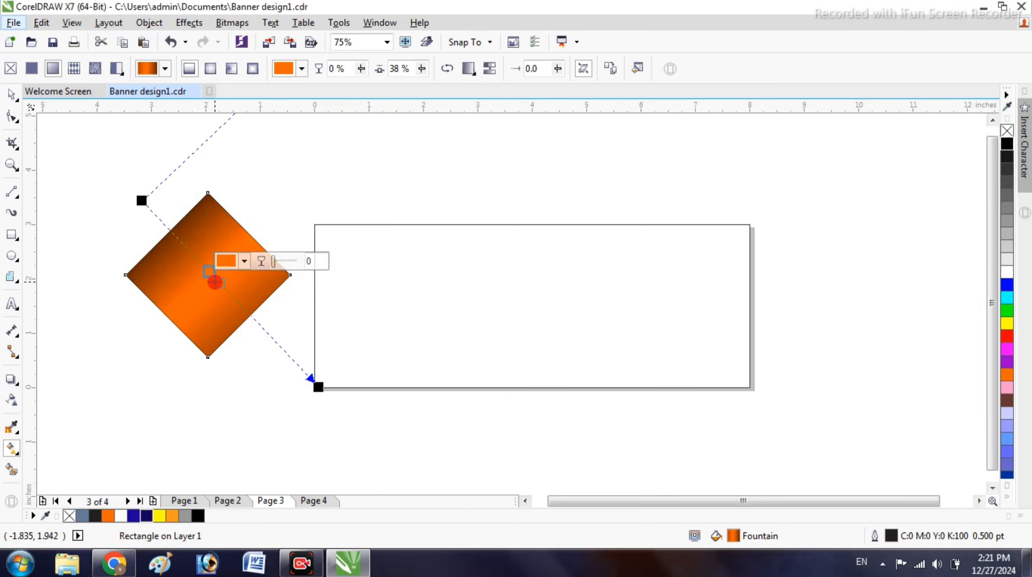
# - Add extra gradient nodes and position them around the 49–50% mark
pyautogui.doubleClick(217, 284)
pyautogui.moveTo(218, 283); pyautogui.dragTo(231, 294)
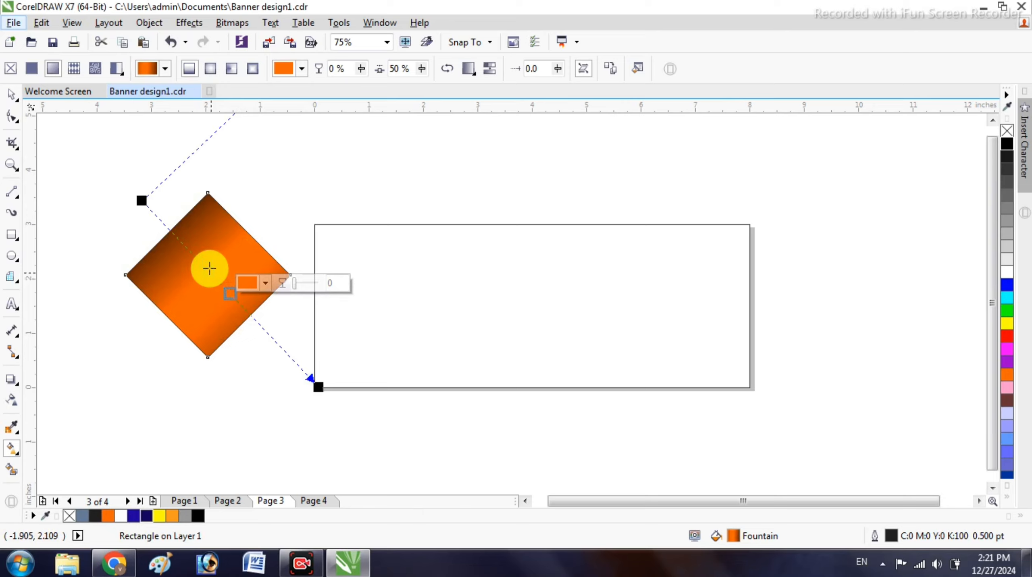
pyautogui.doubleClick(199, 261)
pyautogui.click(226, 294)
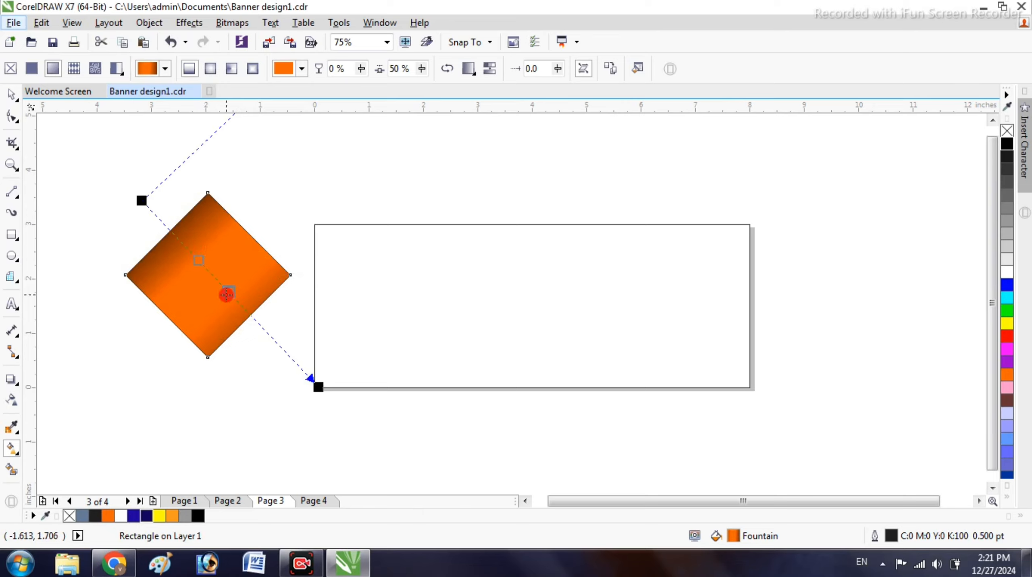
pyautogui.moveTo(227, 295); pyautogui.dragTo(225, 296)
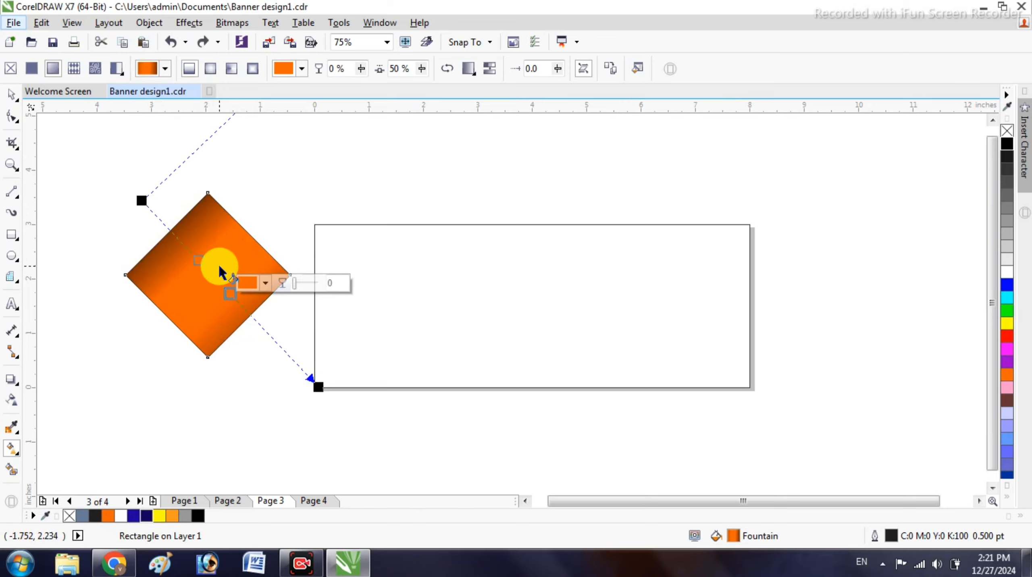
pyautogui.click(196, 259)
pyautogui.moveTo(196, 259)
pyautogui.mouseDown()
pyautogui.moveTo(228, 292)
pyautogui.moveTo(210, 273)
pyautogui.mouseUp()
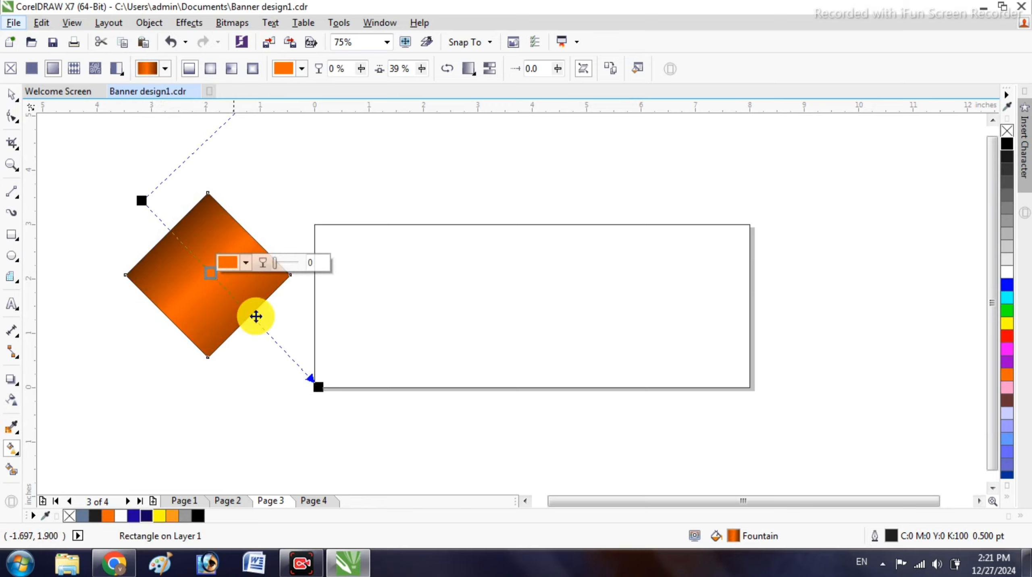
# - Set both gradient end nodes to dark grey and readjust the start and end handles
pyautogui.click(319, 388)
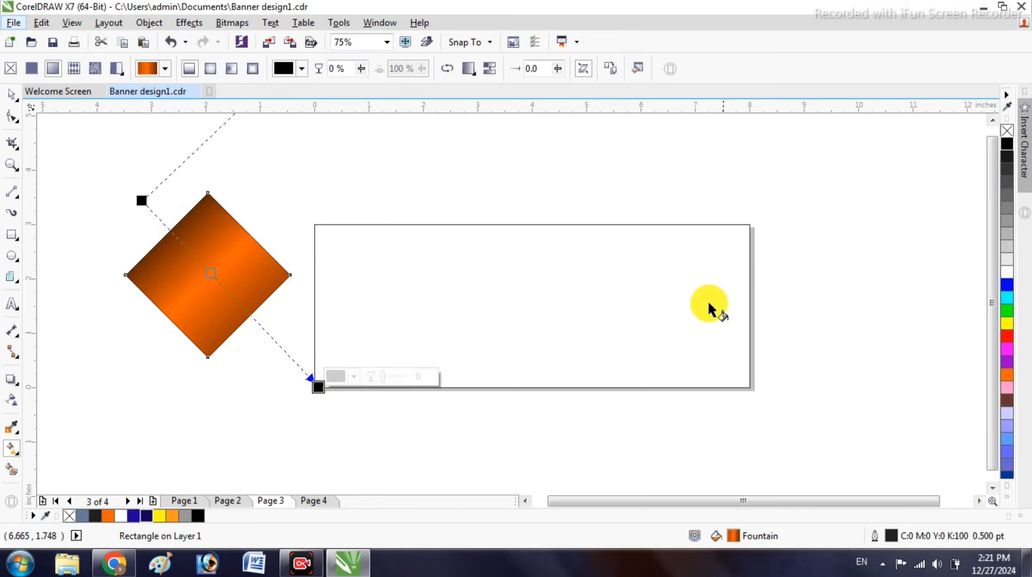
pyautogui.click(1009, 248)
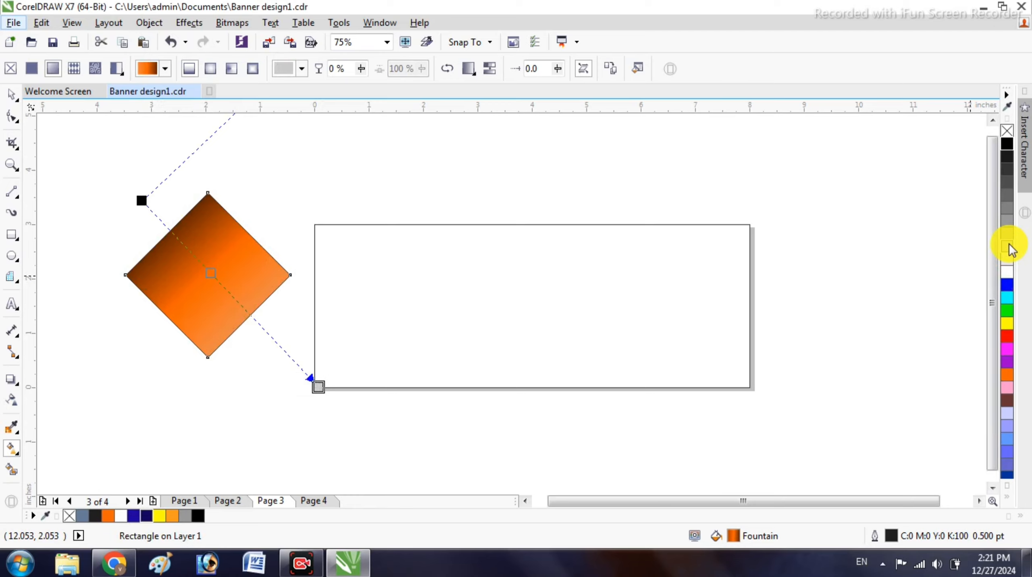
pyautogui.click(1006, 211)
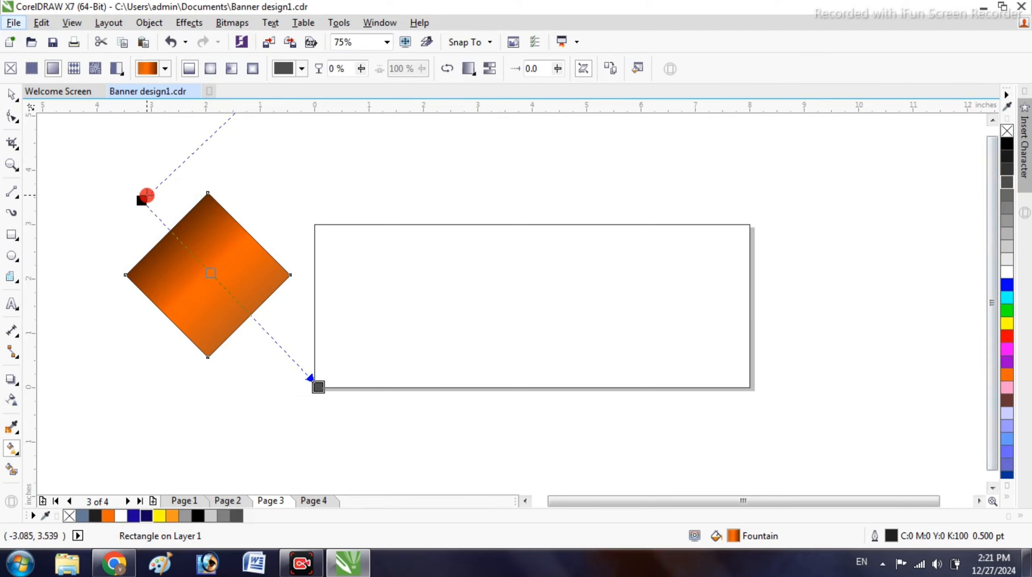
pyautogui.click(146, 197)
pyautogui.click(1010, 183)
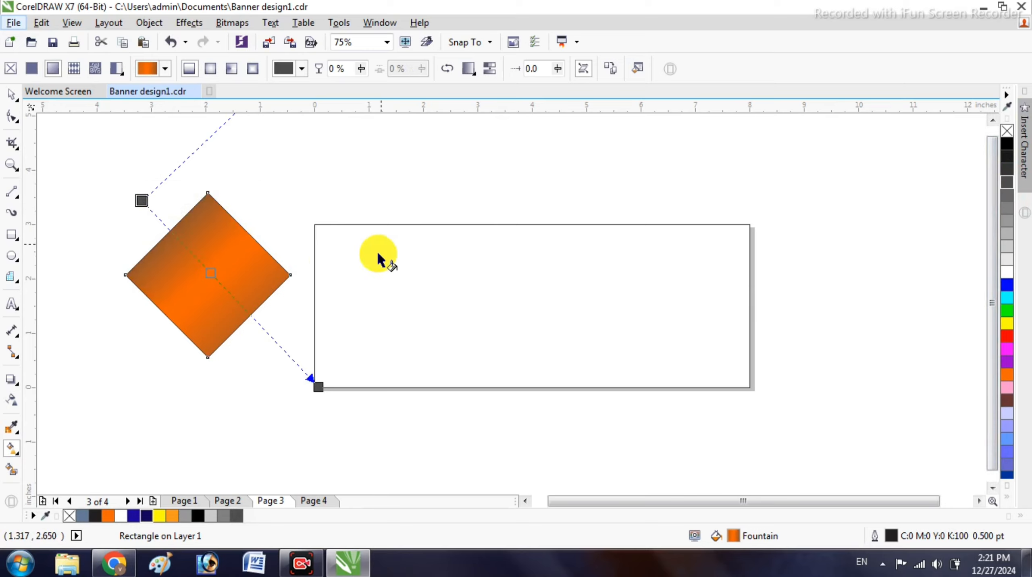
pyautogui.moveTo(316, 384); pyautogui.dragTo(275, 391)
pyautogui.moveTo(154, 186); pyautogui.dragTo(159, 169)
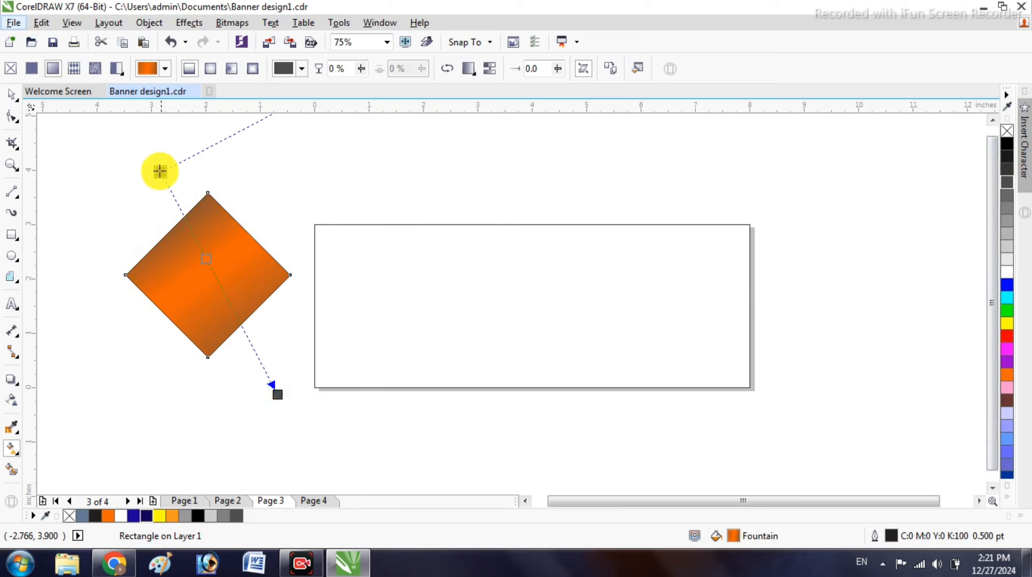
pyautogui.moveTo(278, 391); pyautogui.dragTo(308, 414)
pyautogui.moveTo(159, 172); pyautogui.dragTo(136, 196)
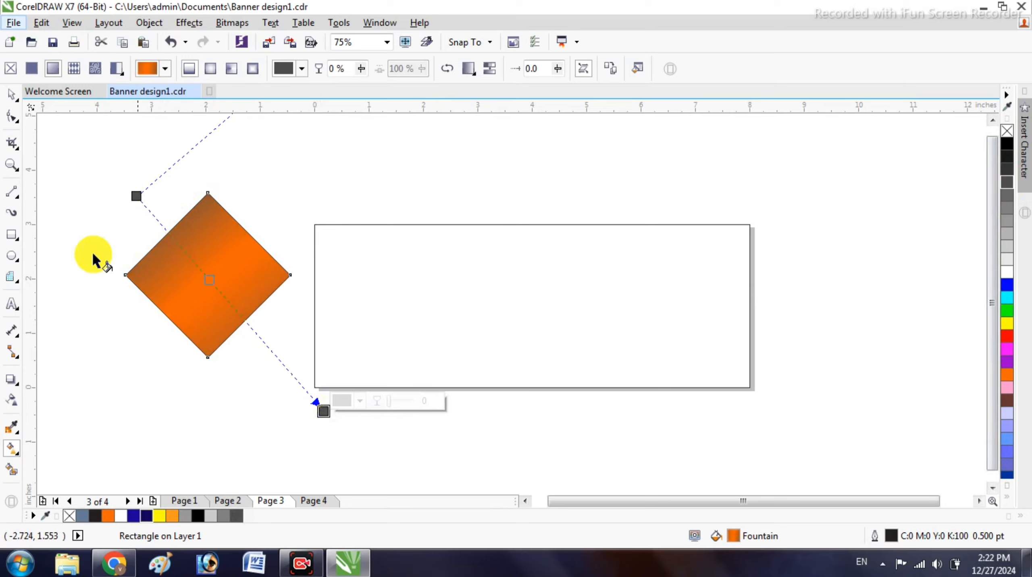
# - Move the diamond right so it overlaps the banner's left edge
pyautogui.click(11, 95)
pyautogui.moveTo(188, 261); pyautogui.dragTo(330, 301)
pyautogui.rightClick(329, 302)
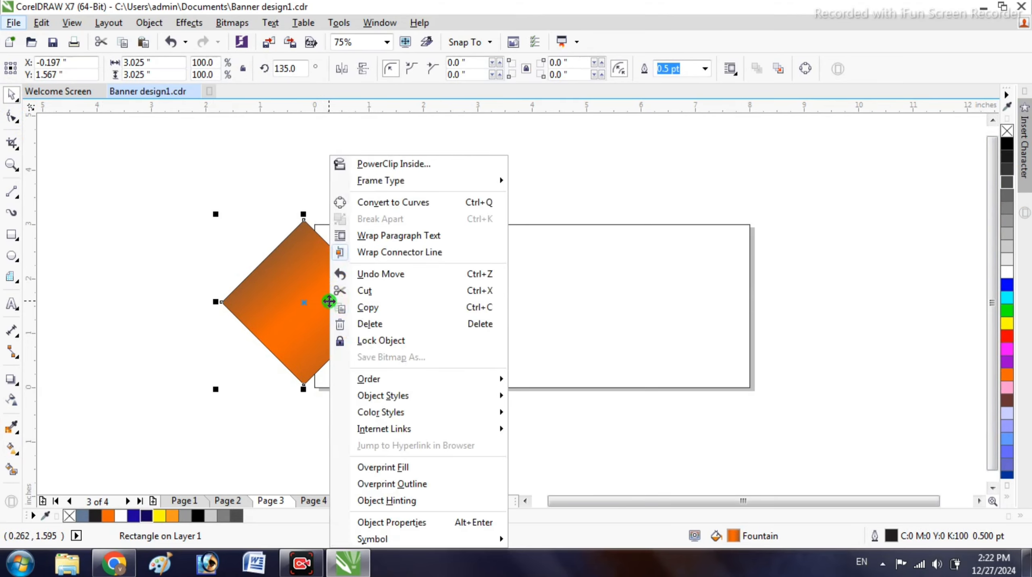
# - Move the diamond back to the left, clear of the banner
pyautogui.rightClick(303, 277)
pyautogui.click(256, 286)
pyautogui.moveTo(255, 285); pyautogui.dragTo(133, 295)
# - Give the banner a diagonal light-grey fountain fill from its top-left corner, lightened to near white
pyautogui.click(424, 274)
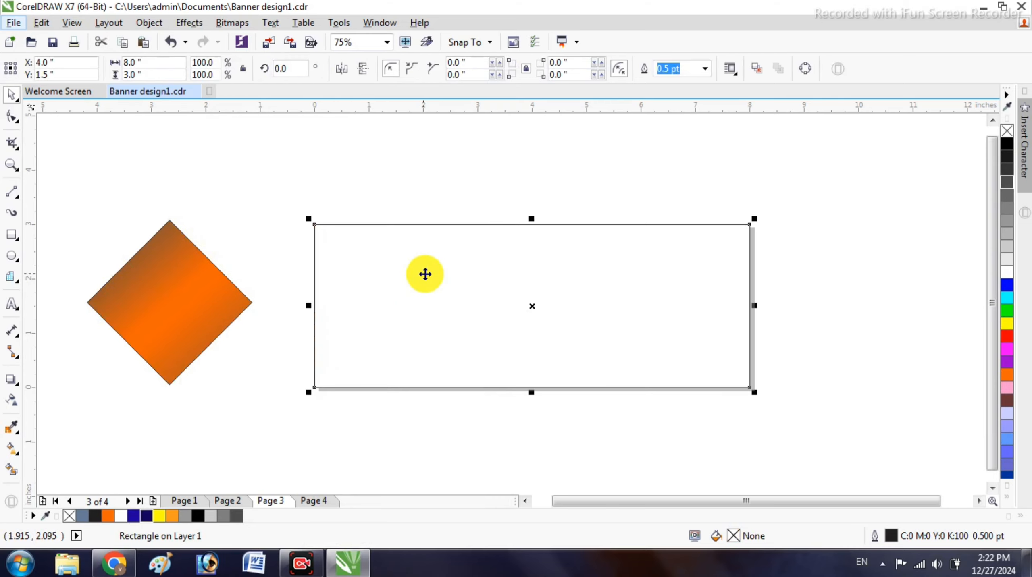
pyautogui.click(1008, 255)
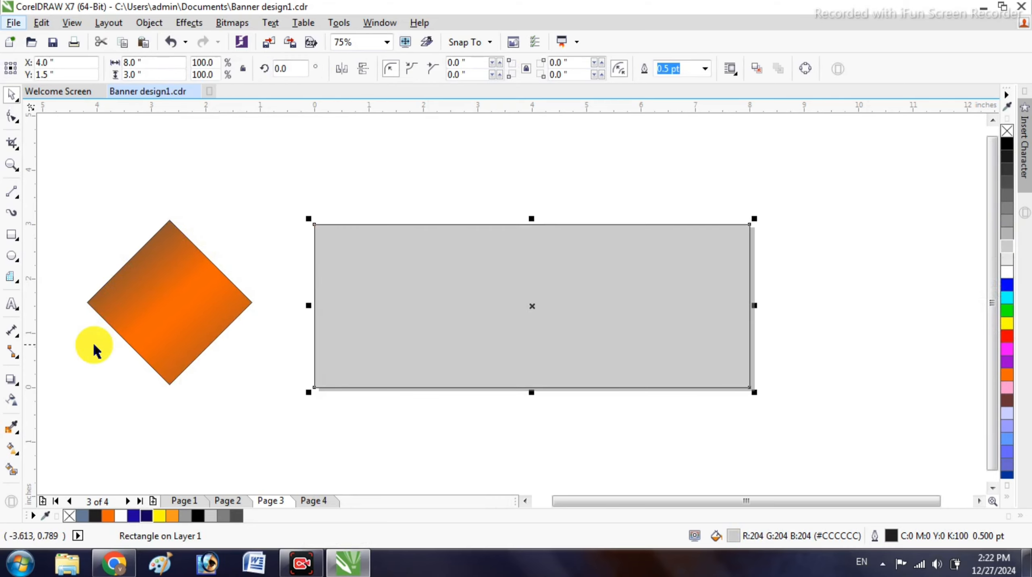
pyautogui.click(11, 448)
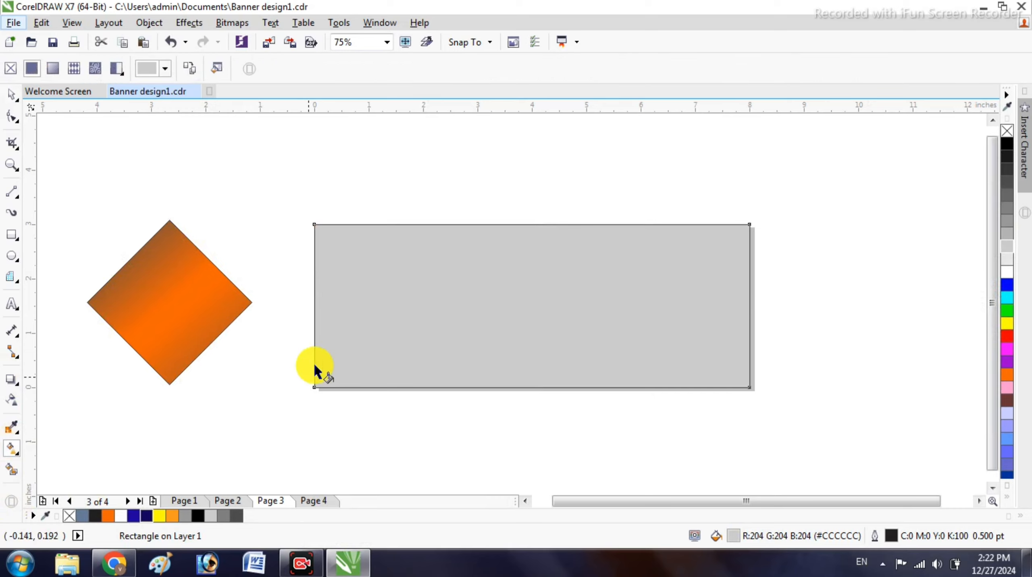
pyautogui.moveTo(320, 226); pyautogui.dragTo(231, 222)
pyautogui.moveTo(319, 224); pyautogui.dragTo(745, 385)
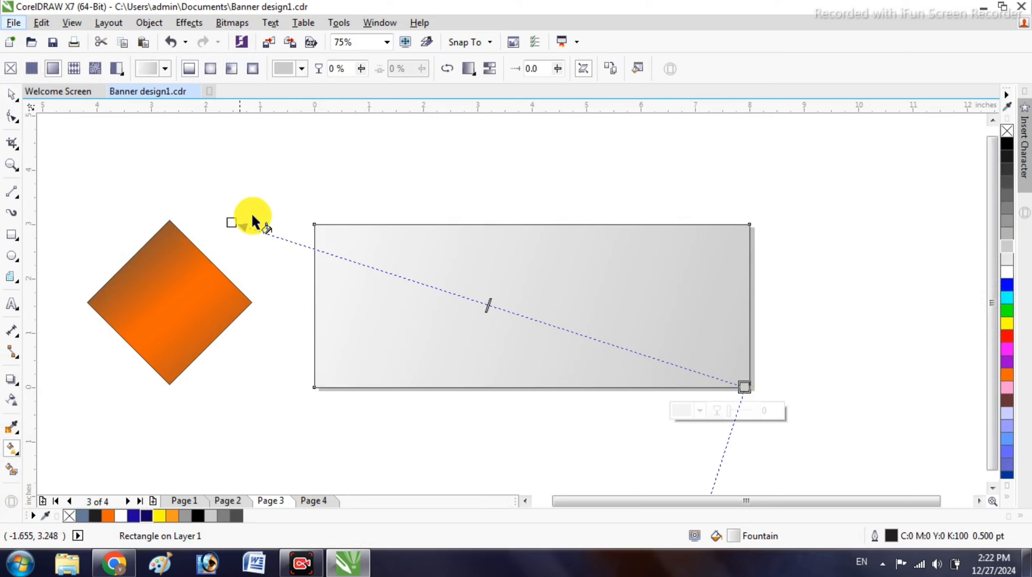
pyautogui.moveTo(226, 229); pyautogui.dragTo(299, 229)
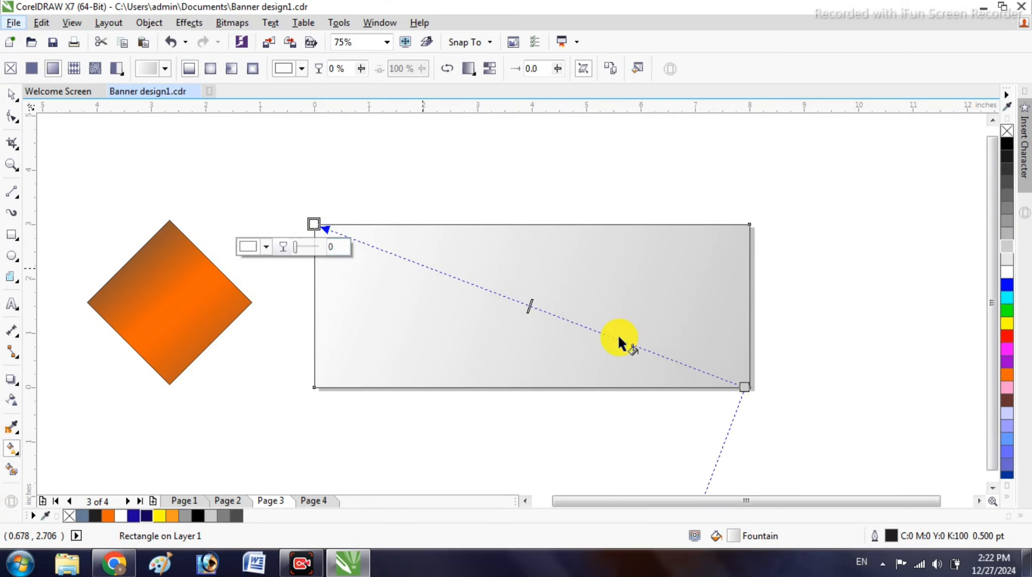
pyautogui.click(744, 387)
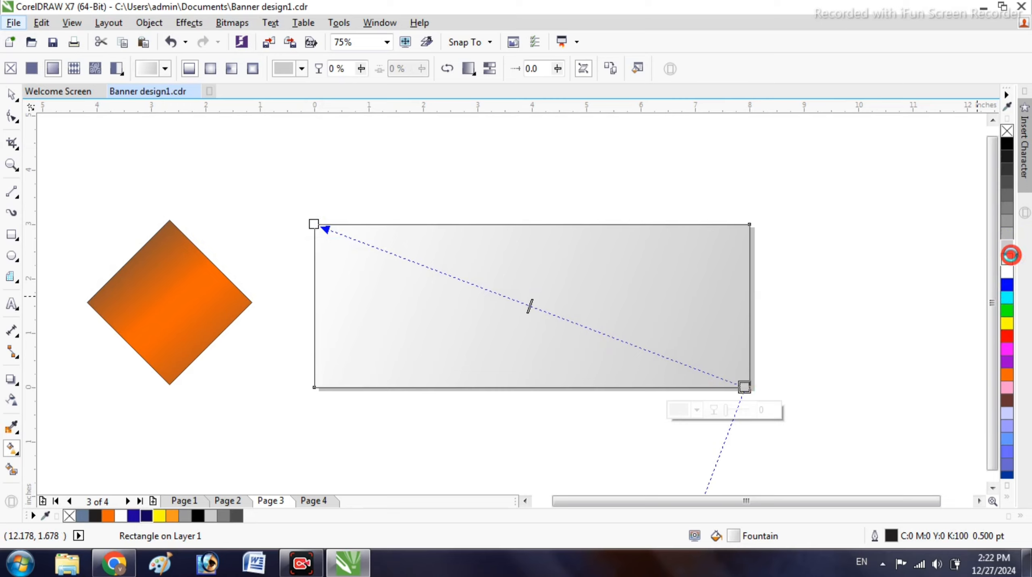
pyautogui.click(1011, 255)
pyautogui.click(10, 94)
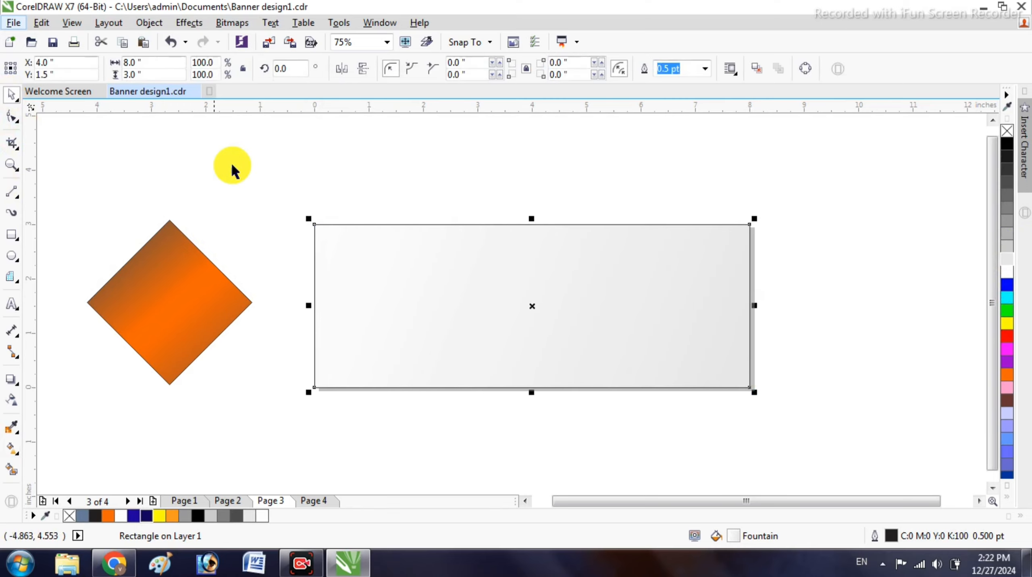
pyautogui.click(198, 294)
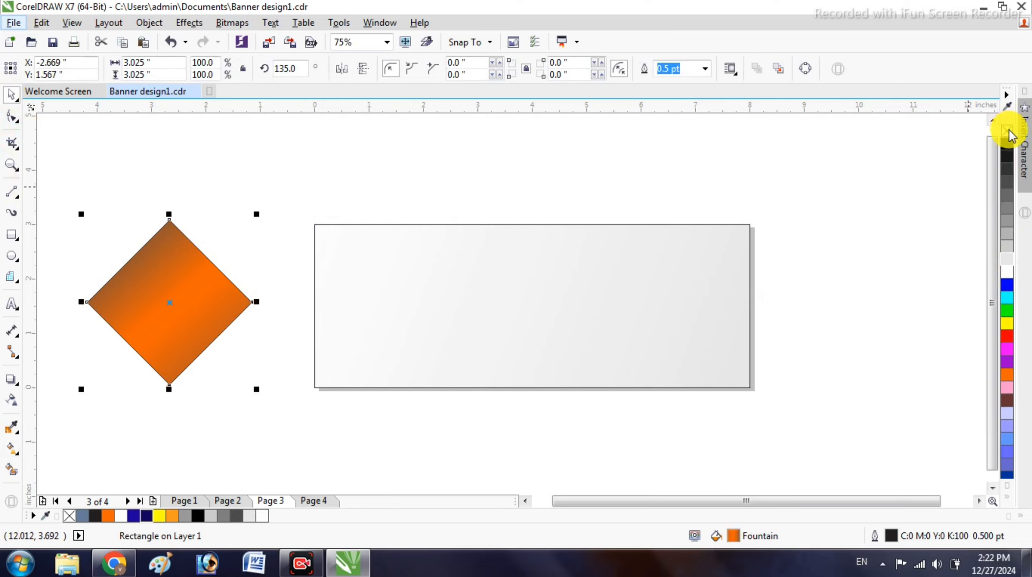
# - Remove the diamond's outline and PowerClip it inside the banner rectangle
pyautogui.rightClick(1009, 133)
pyautogui.rightClick(173, 288)
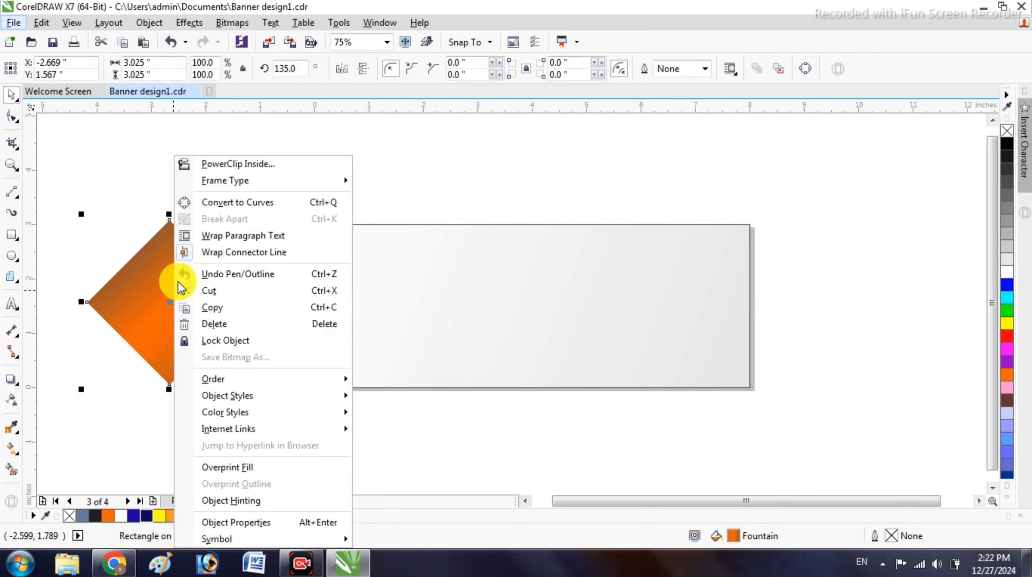
pyautogui.click(266, 164)
pyautogui.click(341, 265)
# - Position the clipped diamond on the banner's left edge so half shows as a triangle
pyautogui.doubleClick(547, 279)
pyautogui.click(552, 299)
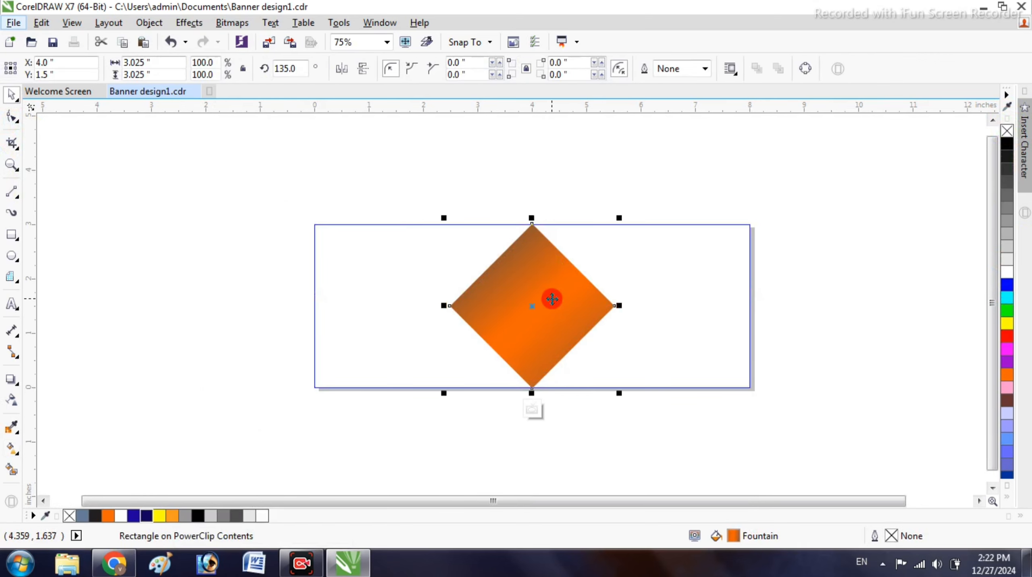
pyautogui.moveTo(552, 299); pyautogui.dragTo(326, 309)
pyautogui.keyDown('ctrl'); pyautogui.click(399, 181); pyautogui.keyUp('ctrl')
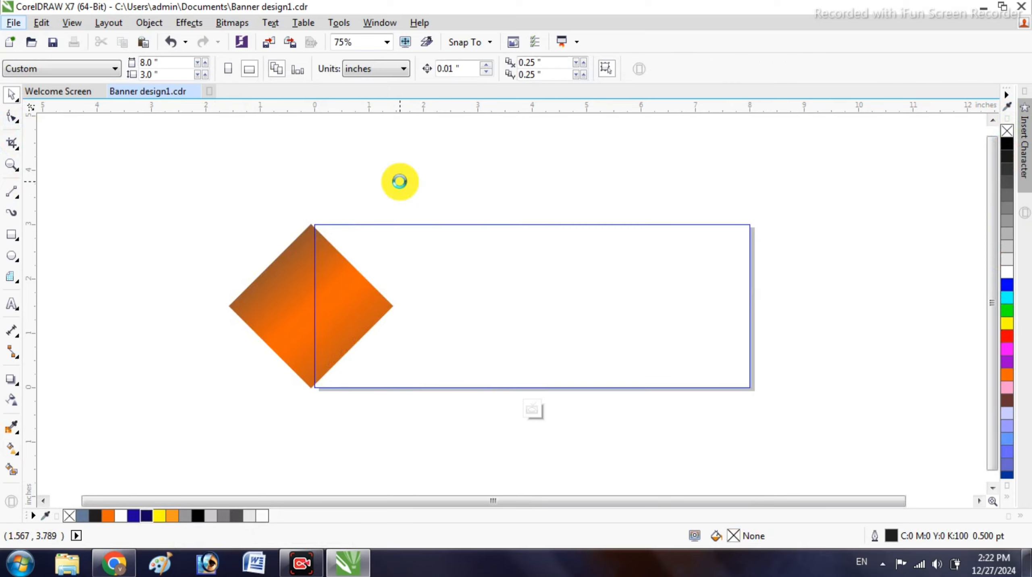
pyautogui.click(399, 181)
# - Copy the clipped orange diamond from inside the banner
pyautogui.doubleClick(350, 312)
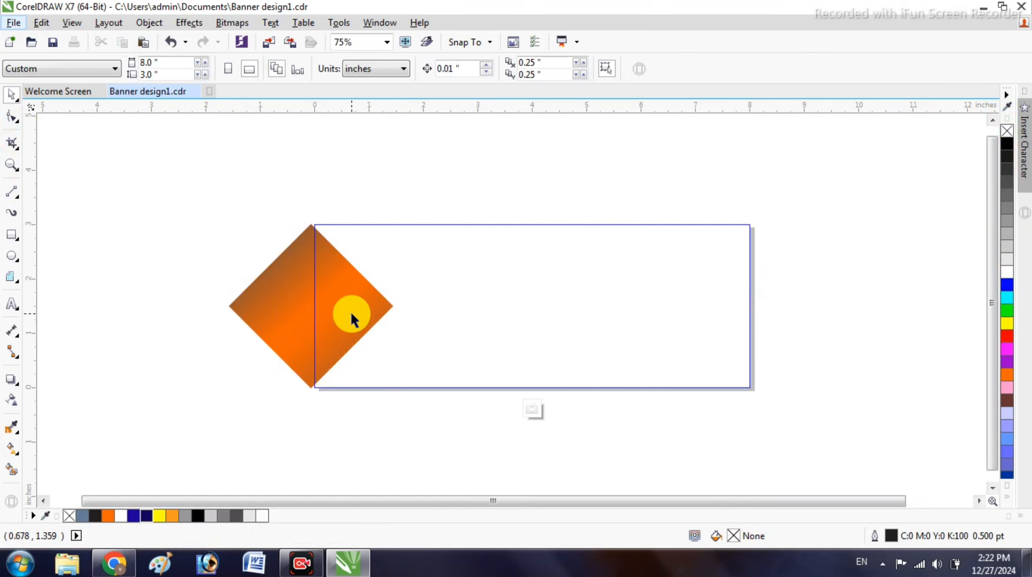
pyautogui.click(350, 311)
pyautogui.rightClick(351, 311)
pyautogui.click(493, 307)
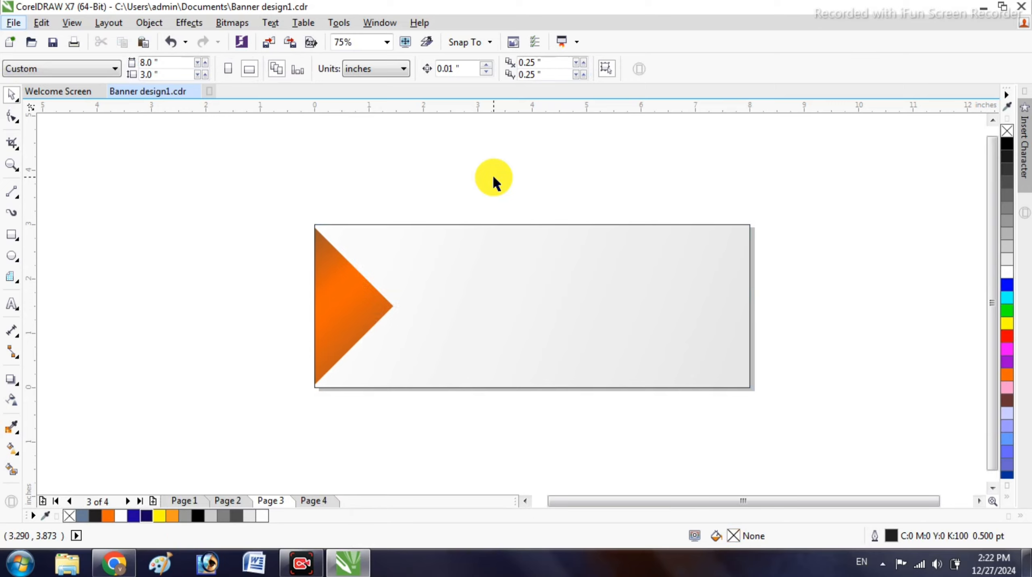
# - Paste the diamond, enlarge it to about 138%, and place it across the banner's right edge
pyautogui.hotkey('ctrl', 'v')
pyautogui.moveTo(327, 293); pyautogui.dragTo(674, 191)
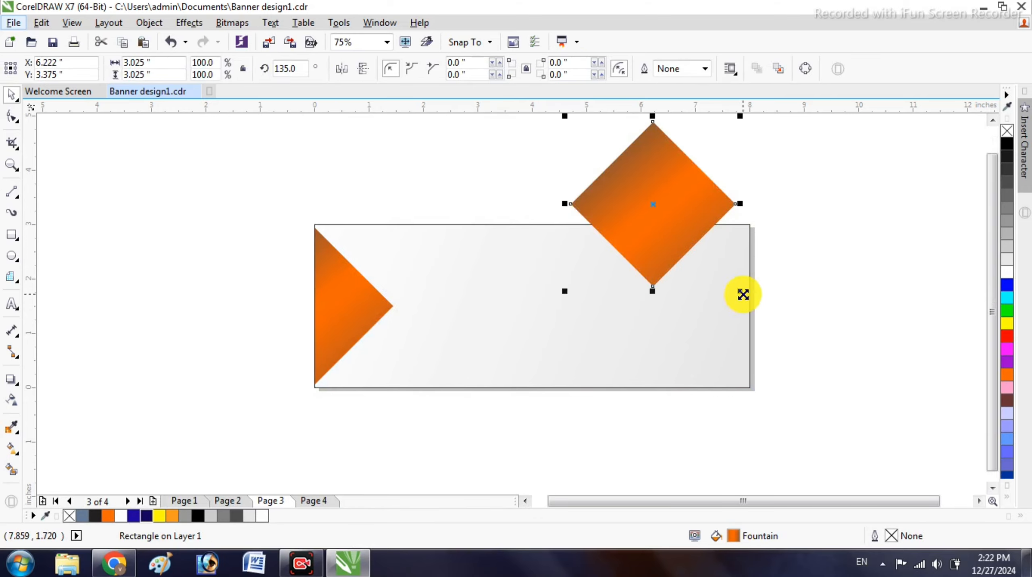
pyautogui.moveTo(662, 238); pyautogui.dragTo(727, 336)
pyautogui.moveTo(809, 392); pyautogui.dragTo(852, 422)
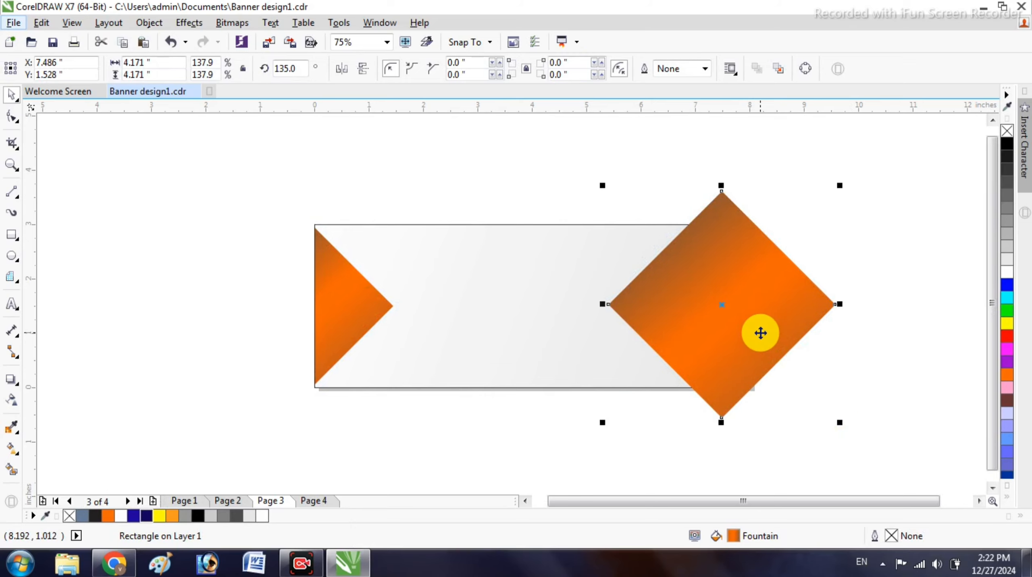
pyautogui.moveTo(761, 333); pyautogui.dragTo(768, 329)
# - PowerClip the enlarged diamond into the banner, then place another diamond copy above it
pyautogui.rightClick(768, 329)
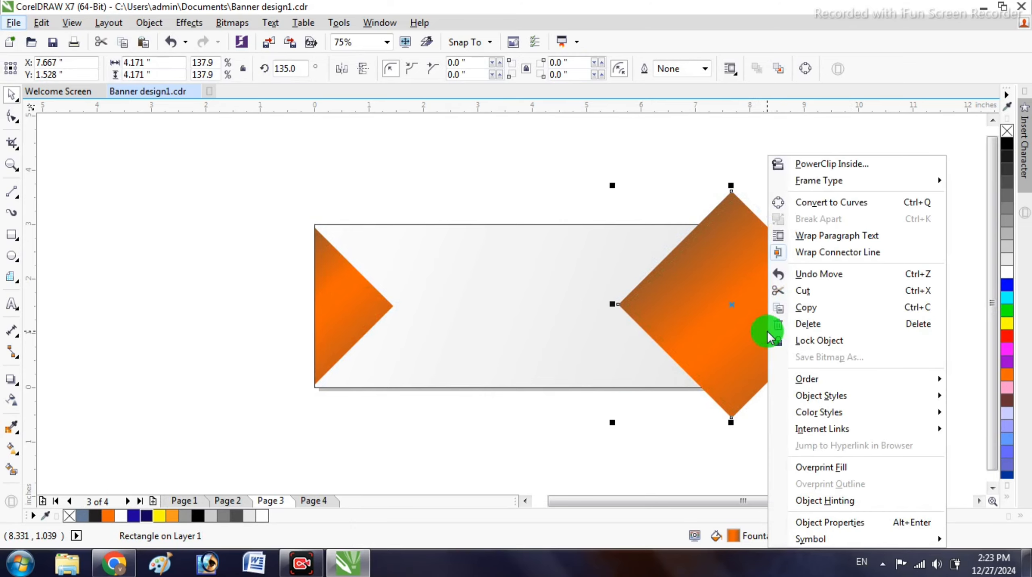
pyautogui.click(697, 140)
pyautogui.rightClick(754, 250)
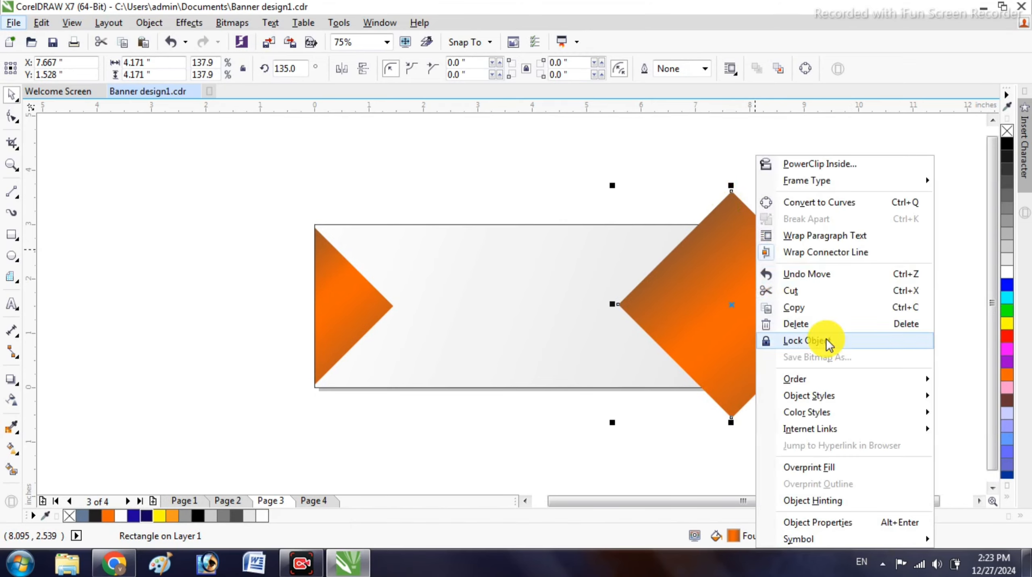
pyautogui.click(794, 164)
pyautogui.click(523, 312)
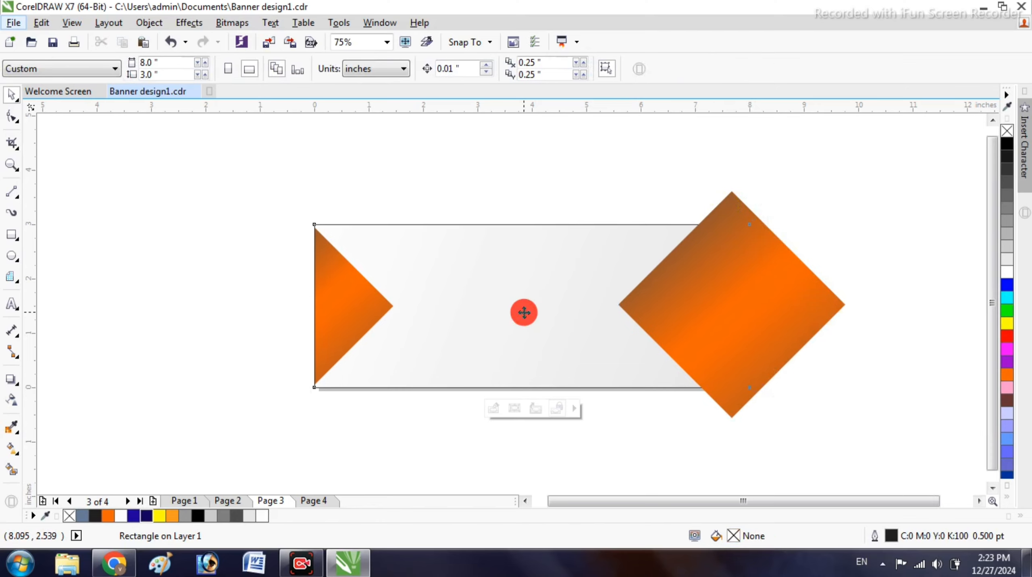
pyautogui.press('Escape')
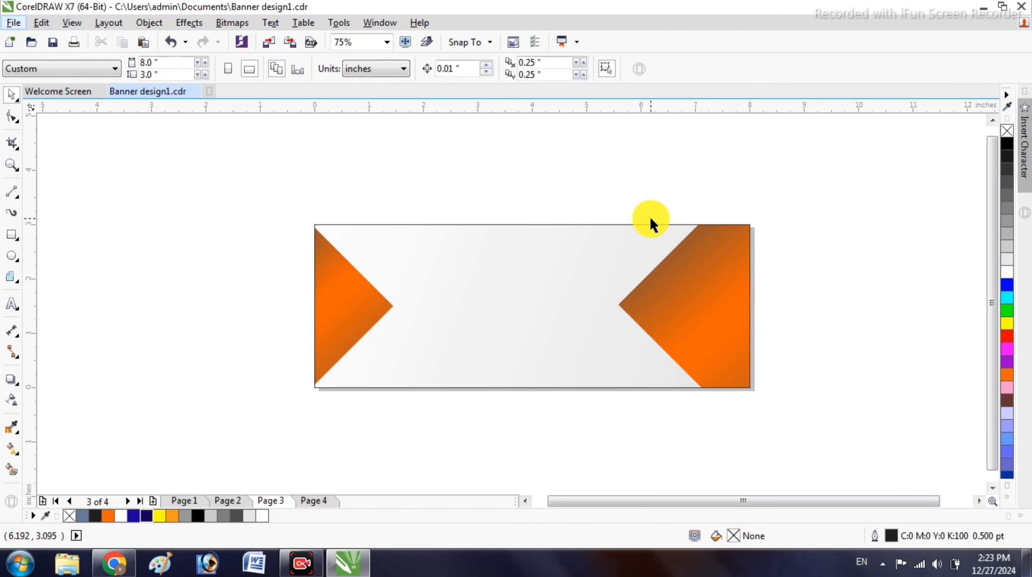
pyautogui.hotkey('ctrl', 'z')
pyautogui.moveTo(339, 305); pyautogui.dragTo(648, 198)
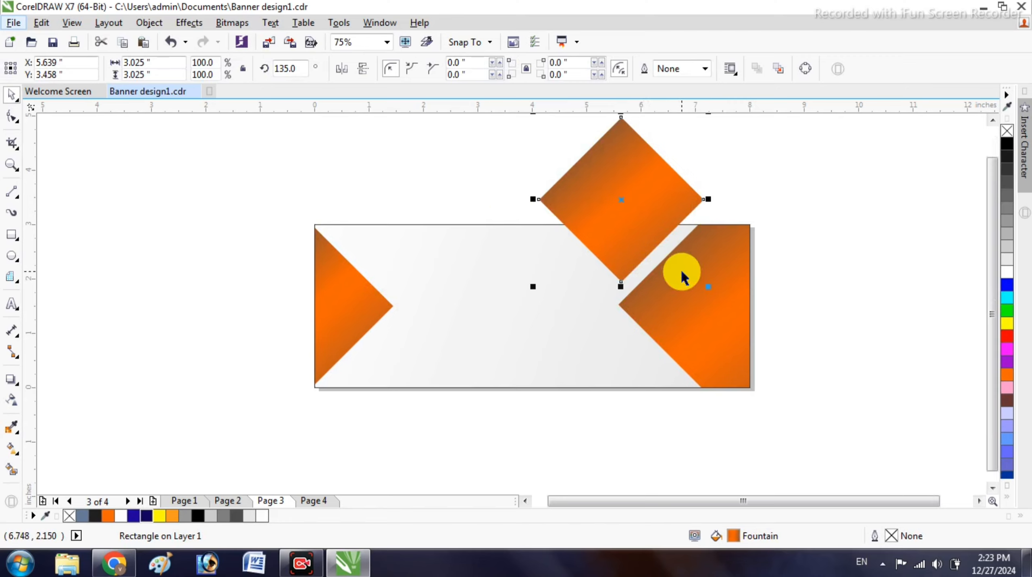
# - Shrink the diamond to 73.3%, straddle the banner's top edge, and PowerClip it inside
pyautogui.moveTo(709, 287); pyautogui.dragTo(687, 266)
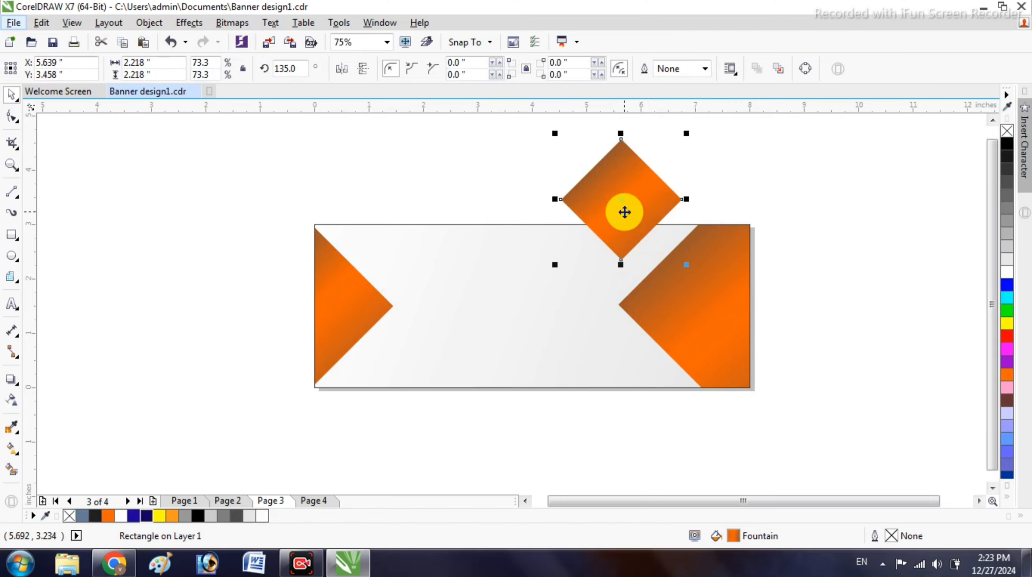
pyautogui.moveTo(624, 212); pyautogui.dragTo(645, 226)
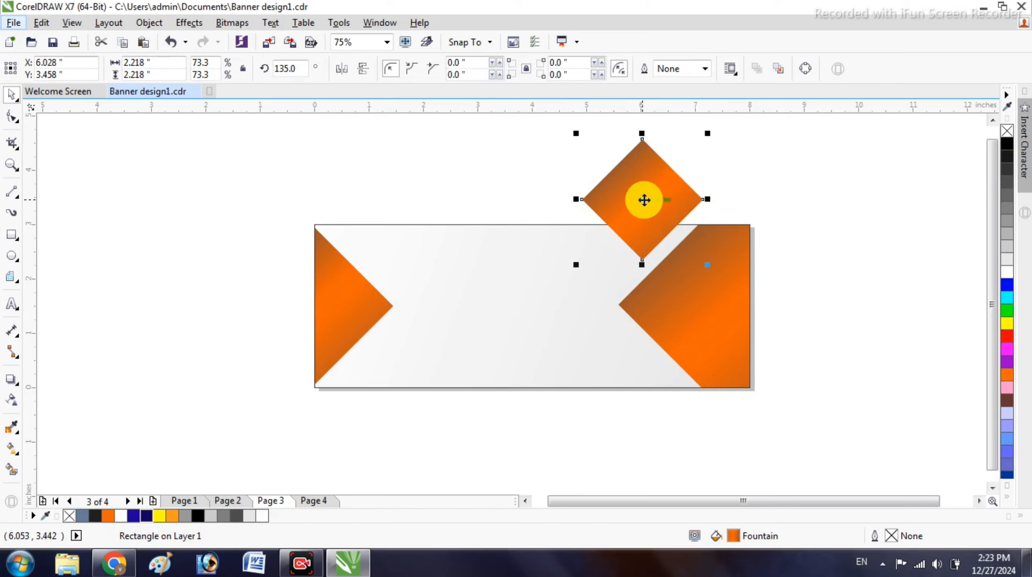
pyautogui.rightClick(643, 200)
pyautogui.click(673, 161)
pyautogui.click(491, 277)
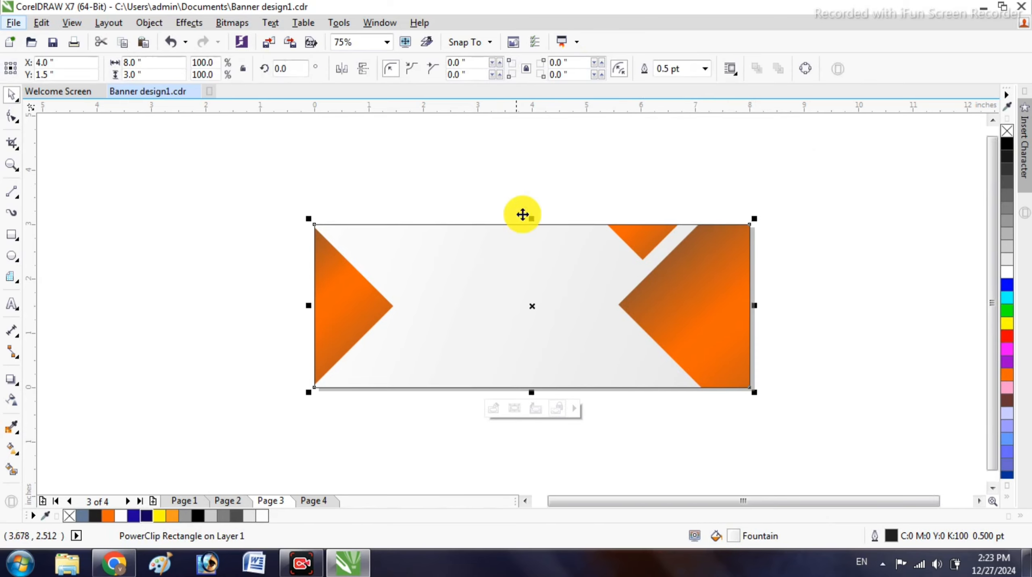
pyautogui.click(526, 211)
pyautogui.click(649, 244)
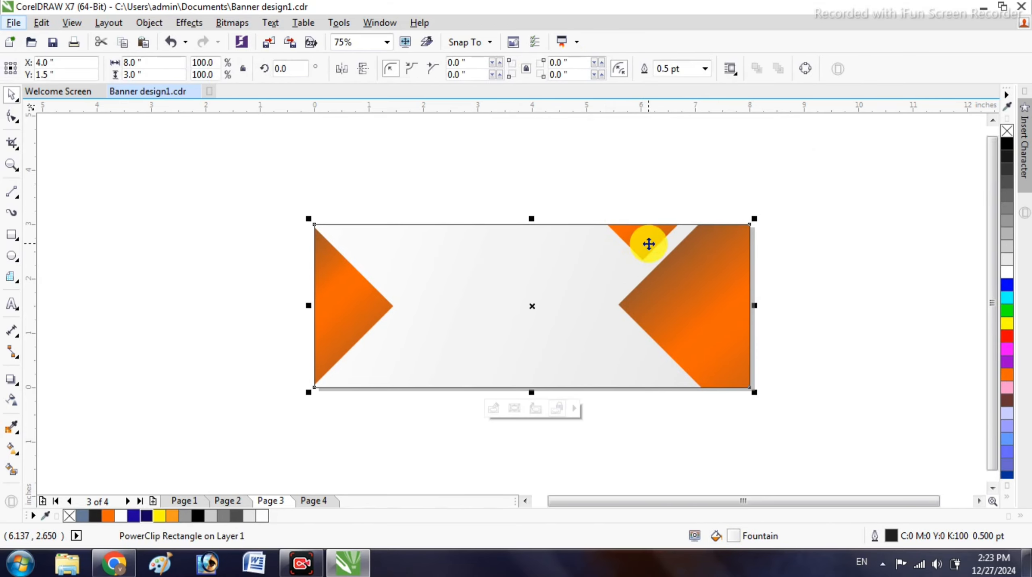
# - Paste another diamond below the banner's right side and fill it solid black
pyautogui.rightClick(575, 184)
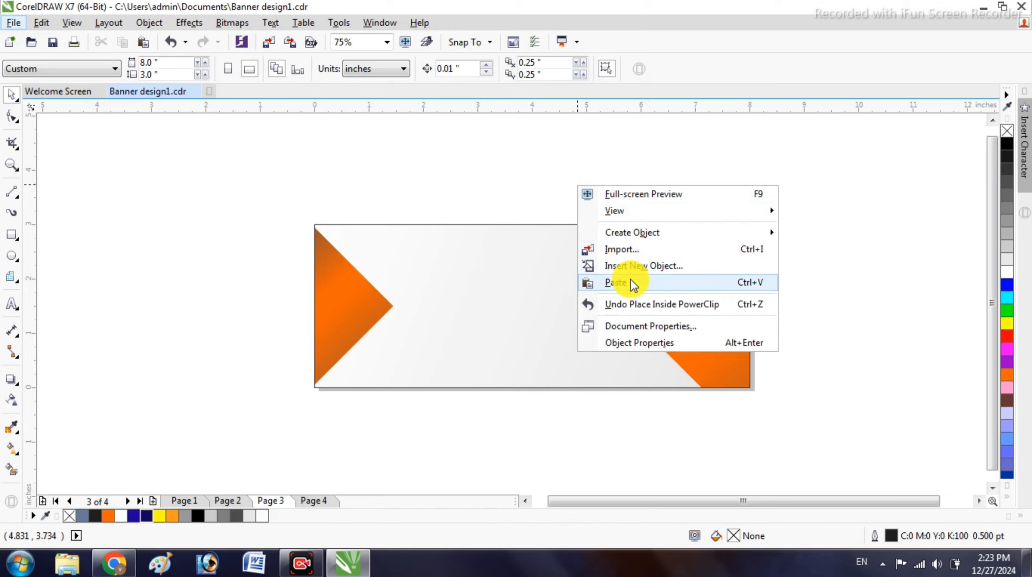
pyautogui.click(630, 279)
pyautogui.moveTo(305, 328); pyautogui.dragTo(663, 420)
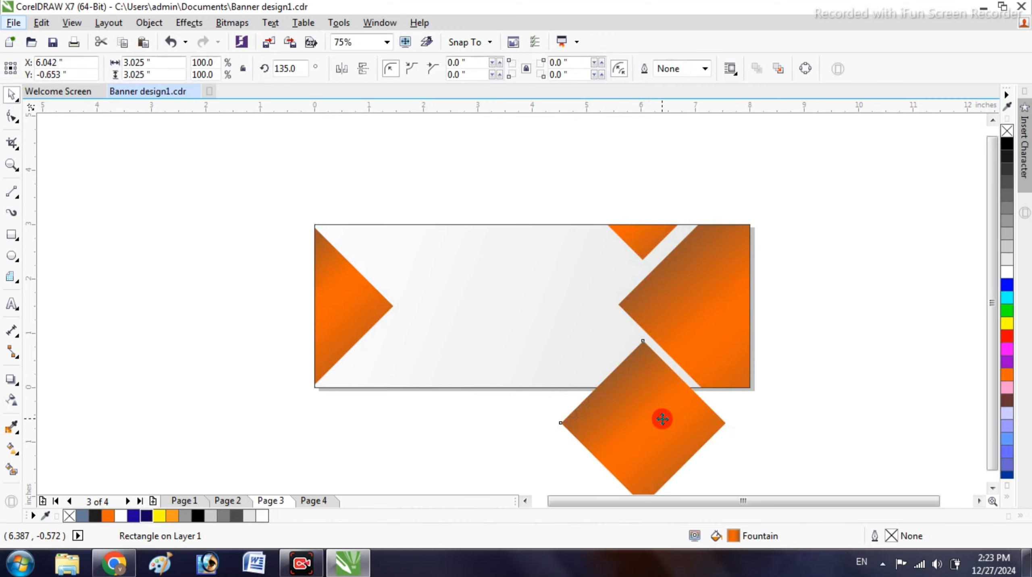
pyautogui.click(1007, 135)
pyautogui.click(1007, 144)
pyautogui.scroll(-2, 761, 252)
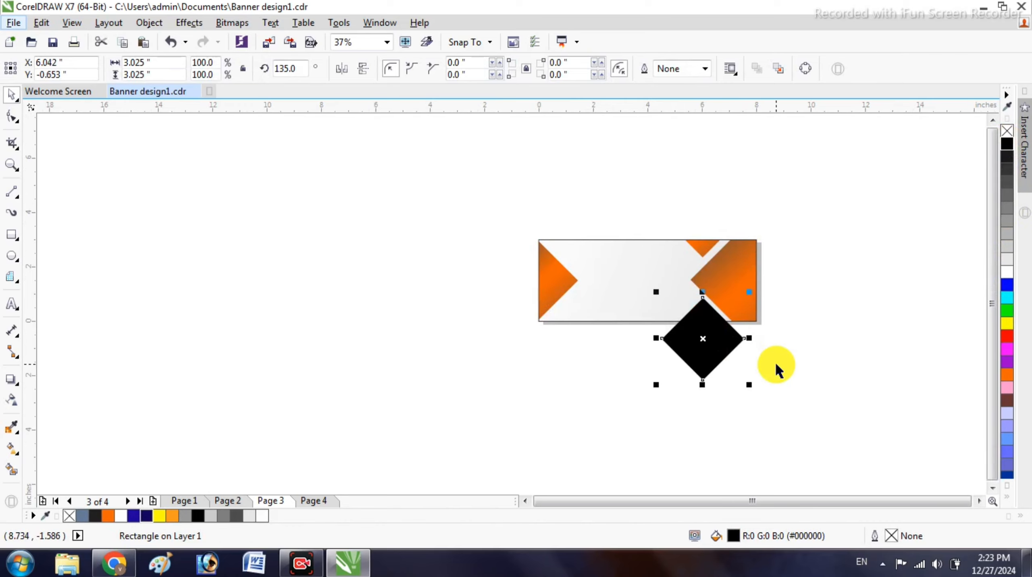
pyautogui.scroll(2, 771, 359)
# - Enlarge the black diamond to about 119% and PowerClip it across the banner's bottom edge
pyautogui.moveTo(717, 402); pyautogui.dragTo(833, 434)
pyautogui.moveTo(674, 350); pyautogui.dragTo(698, 309)
pyautogui.scroll(2, 698, 309)
pyautogui.rightClick(700, 311)
pyautogui.click(749, 166)
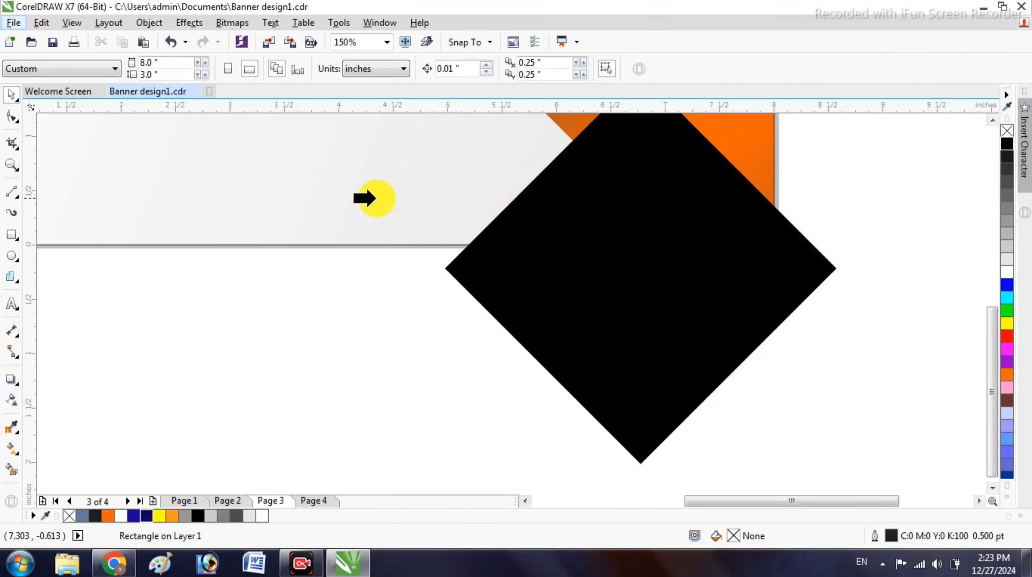
pyautogui.click(361, 198)
# - Bring the large orange diamond in front of the black one inside the PowerClip
pyautogui.scroll(-2, 454, 375)
pyautogui.scroll(2, 536, 336)
pyautogui.keyDown('ctrl'); pyautogui.click(504, 328); pyautogui.keyUp('ctrl')
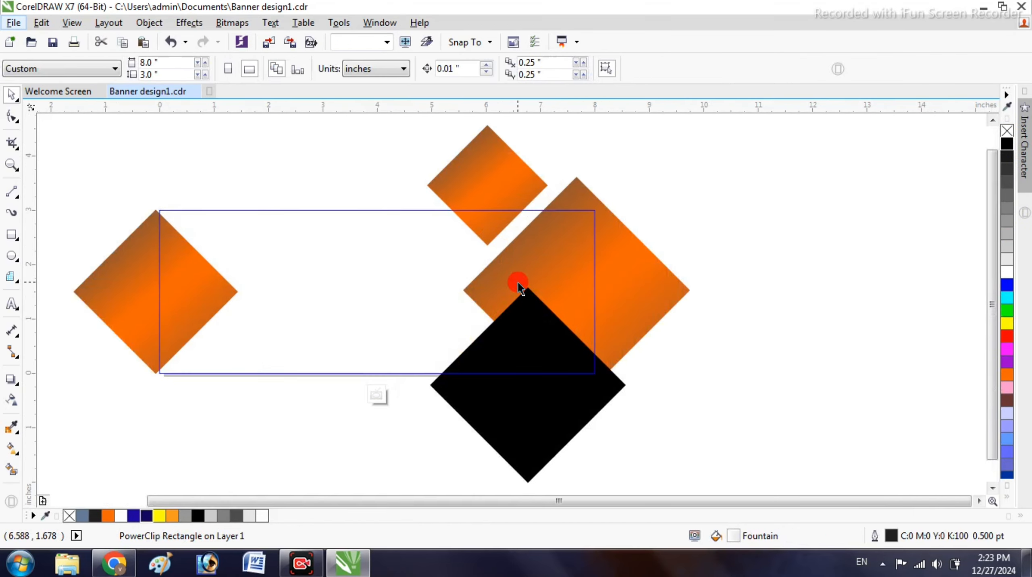
pyautogui.click(520, 286)
pyautogui.hotkey('shift', 'pageup')
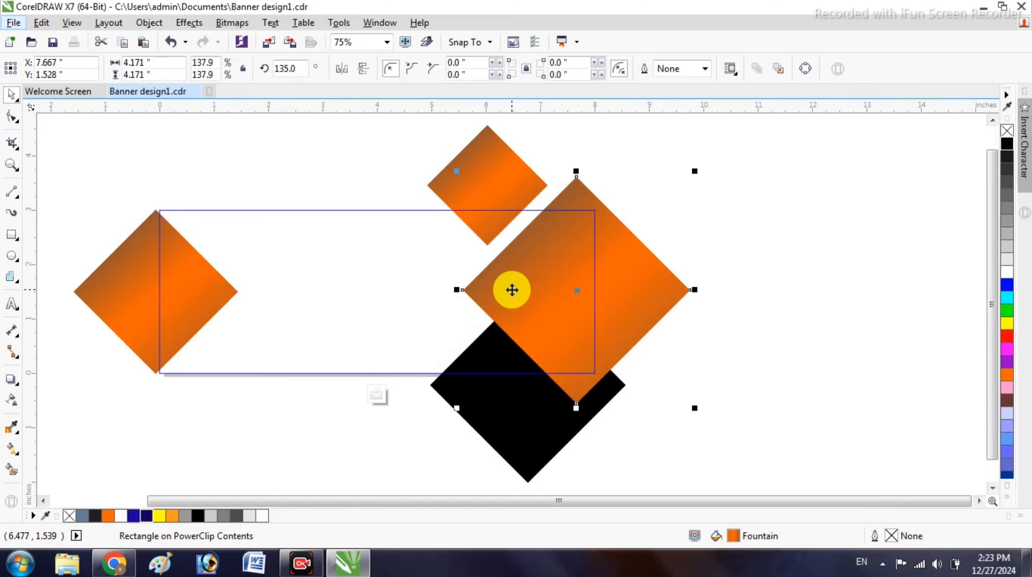
pyautogui.keyDown('ctrl'); pyautogui.click(782, 247); pyautogui.keyUp('ctrl')
pyautogui.click(781, 247)
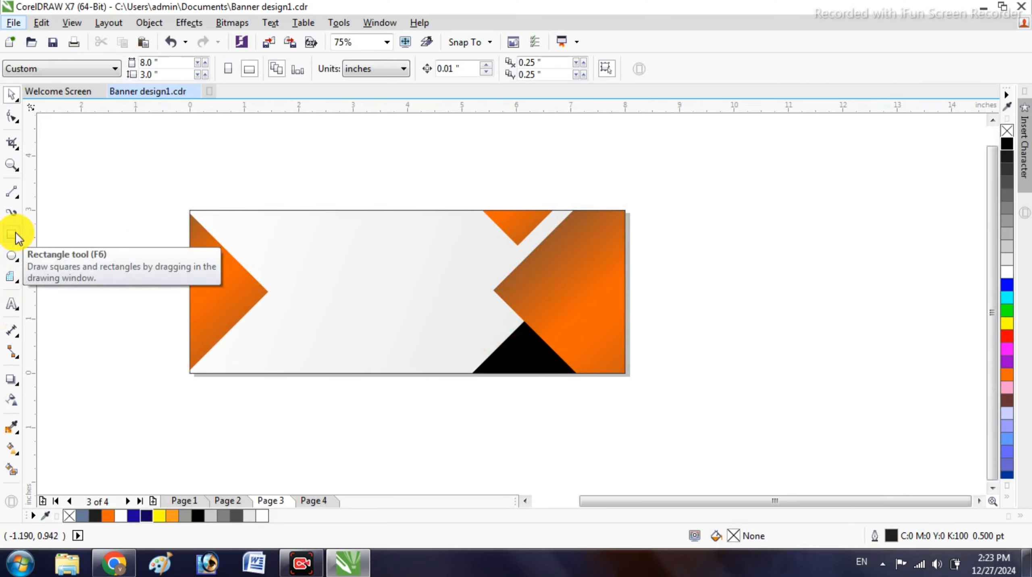
# - Paste another diamond copy and move it to the right of the banner
pyautogui.hotkey('ctrl', 'v')
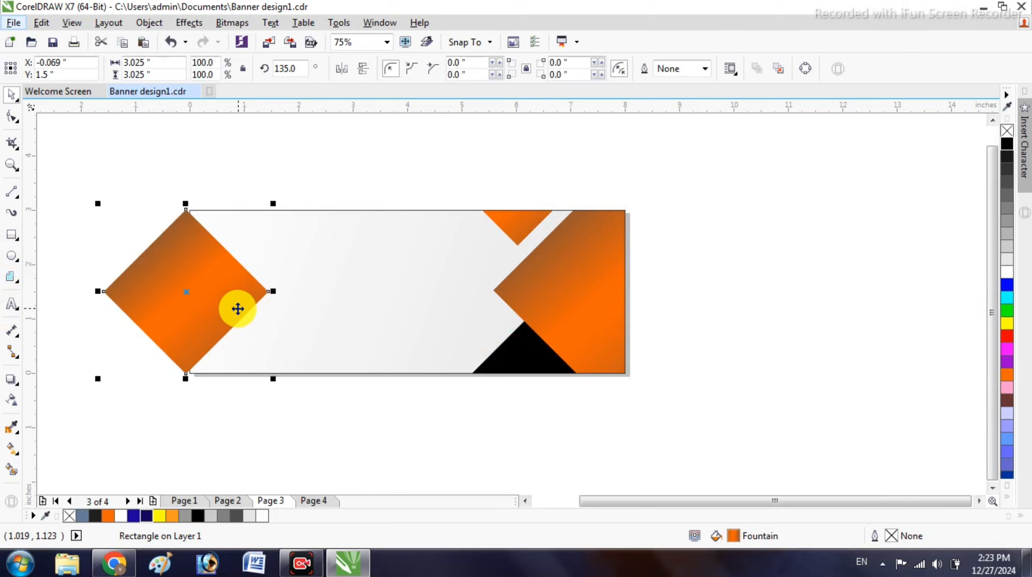
pyautogui.moveTo(224, 302); pyautogui.dragTo(790, 310)
pyautogui.hscroll(3, 493, 321)
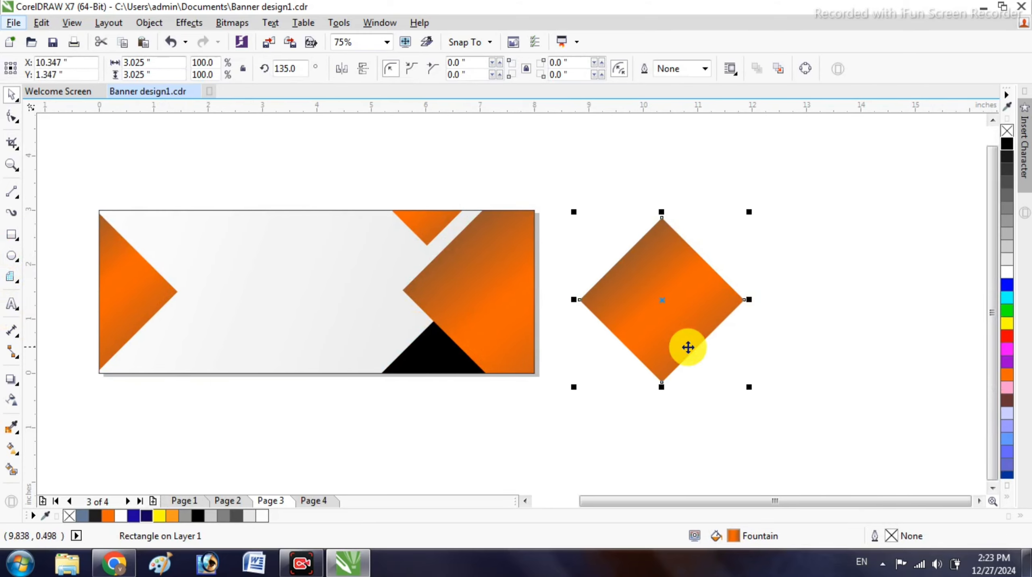
pyautogui.scroll(2, 795, 311)
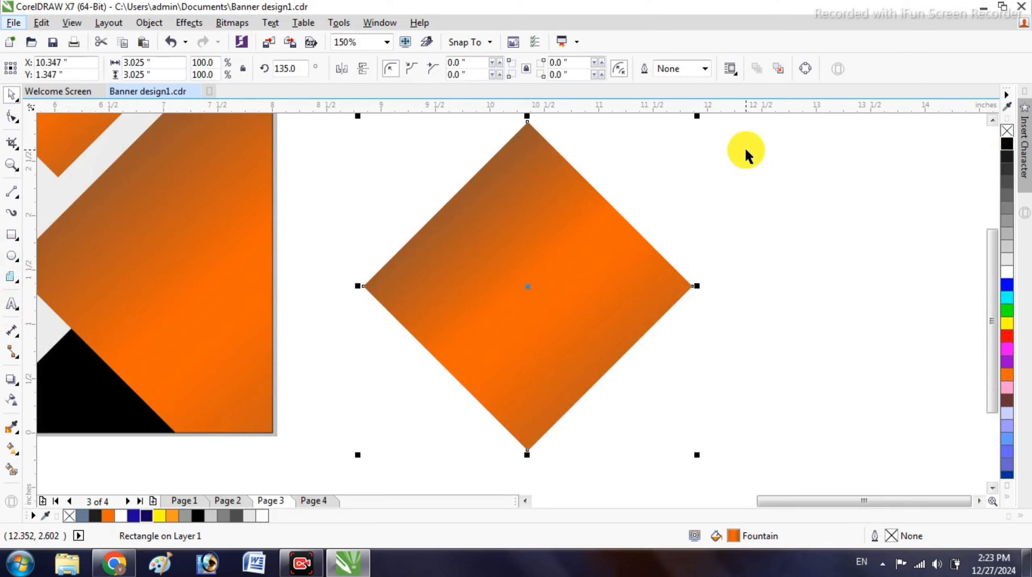
# - Remove the diamond's fill and give it a black 10.0 pt outline
pyautogui.click(1008, 132)
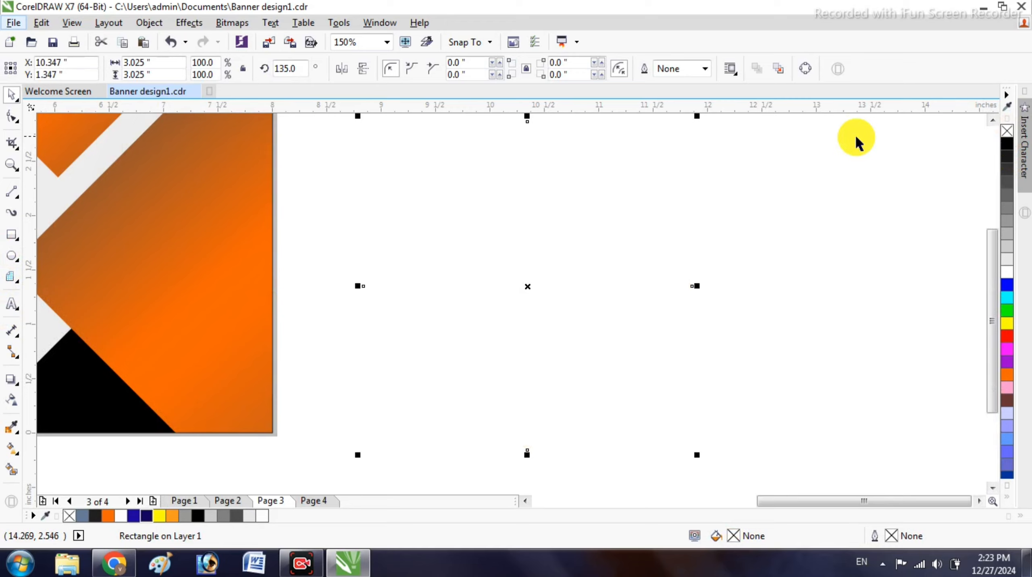
pyautogui.rightClick(1004, 147)
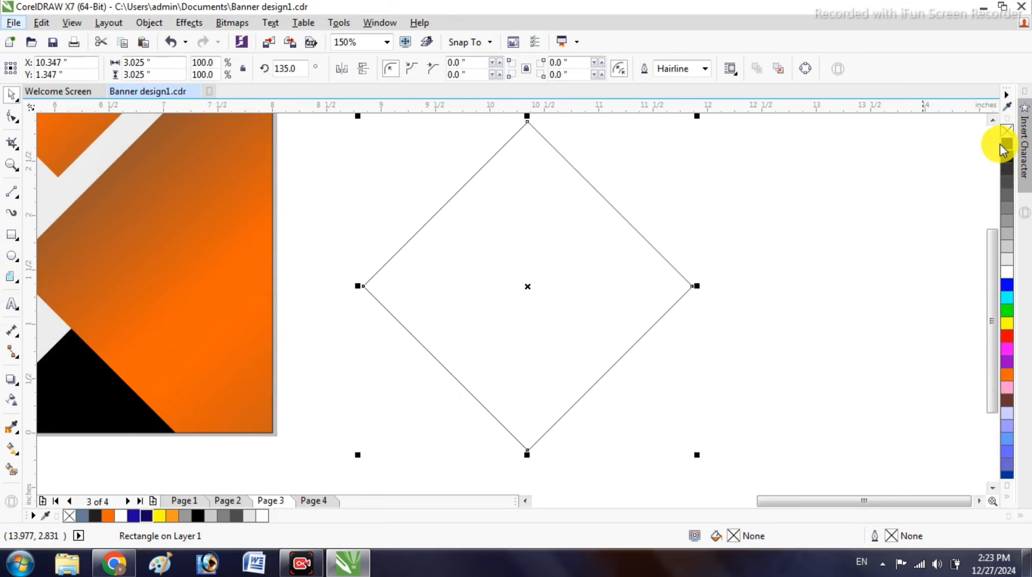
pyautogui.click(707, 69)
pyautogui.click(694, 198)
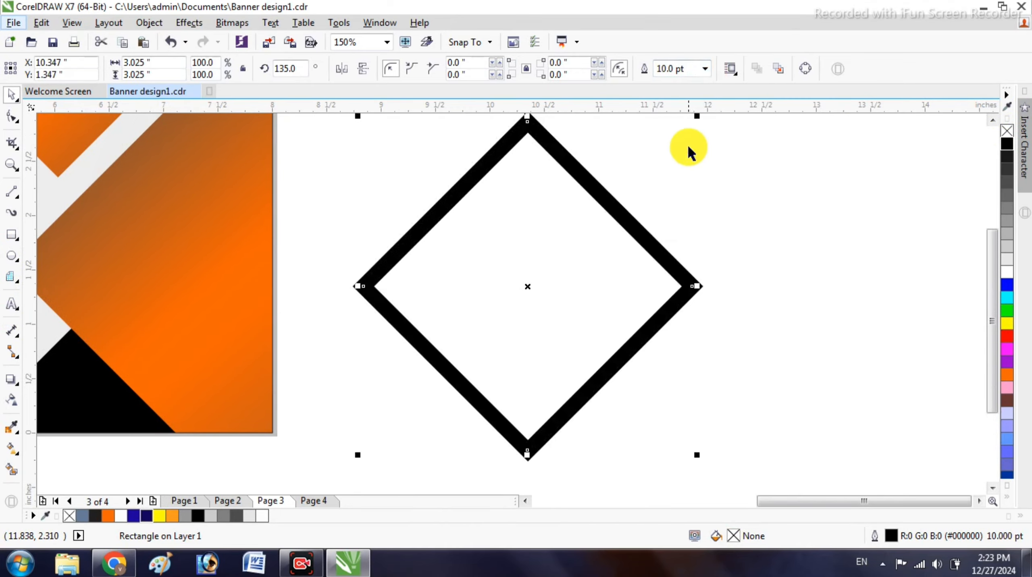
pyautogui.scroll(-1, 648, 196)
pyautogui.scroll(1, 627, 189)
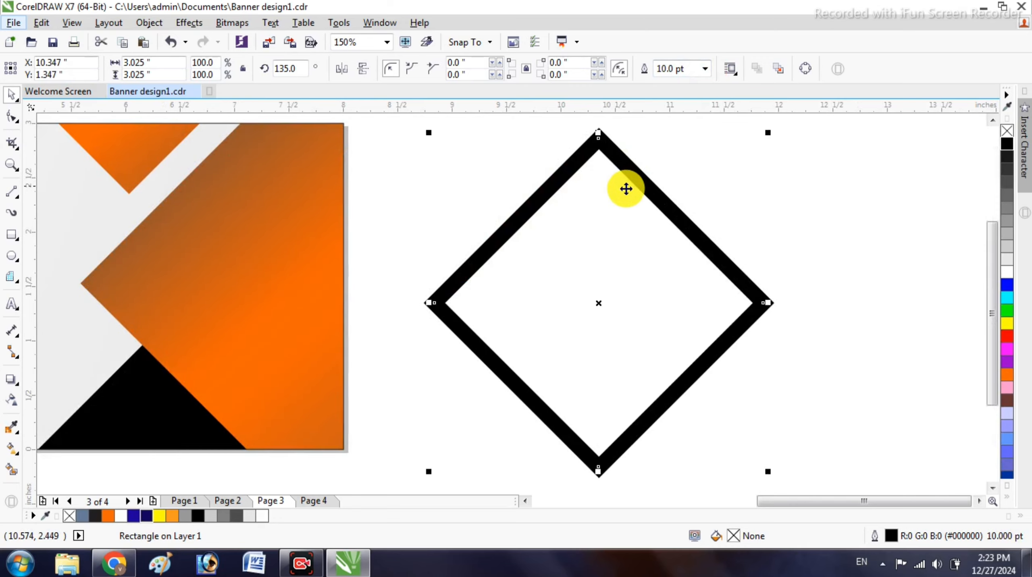
pyautogui.scroll(-1, 627, 185)
# - Move the diamond onto the banner and scale it to 136%, about 4.1 inches
pyautogui.moveTo(627, 185); pyautogui.dragTo(307, 166)
pyautogui.moveTo(378, 313); pyautogui.dragTo(408, 343)
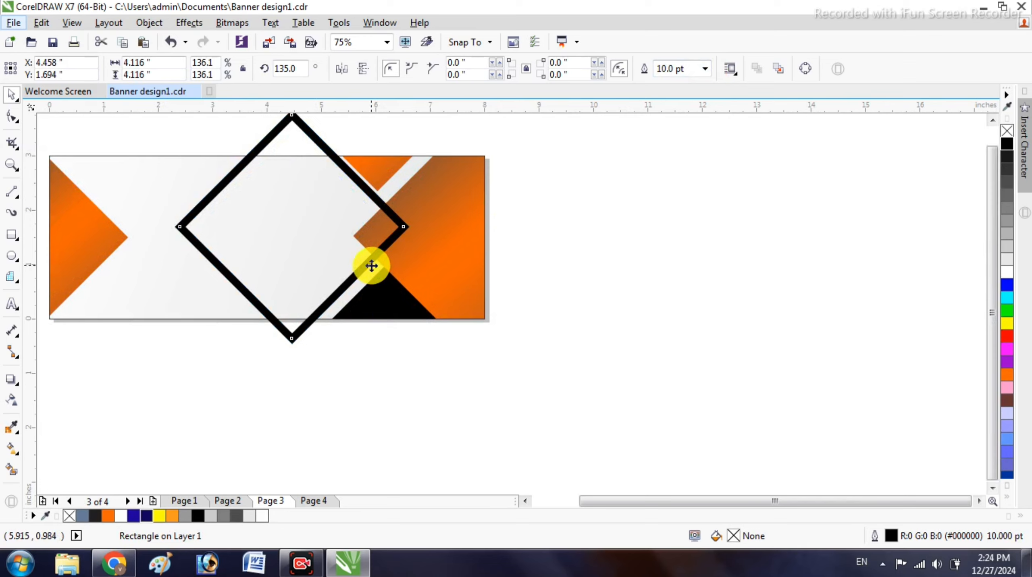
pyautogui.moveTo(371, 266); pyautogui.dragTo(359, 271)
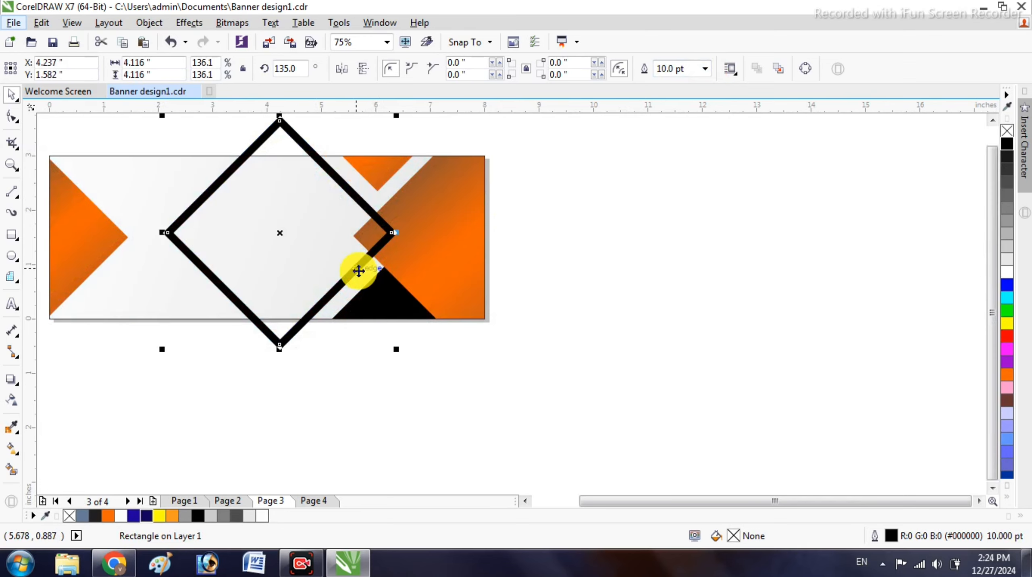
# - Nudge the diamond into place at X 4.317 / Y 1.632 inches over the banner
pyautogui.press('Up')
pyautogui.press('Up')
pyautogui.press('Up')
pyautogui.press('Up')
pyautogui.press('Right')
pyautogui.press('Right')
pyautogui.press('Right')
pyautogui.press('Right')
pyautogui.press('Right')
pyautogui.press('Up')
pyautogui.press('Up')
pyautogui.press('Up')
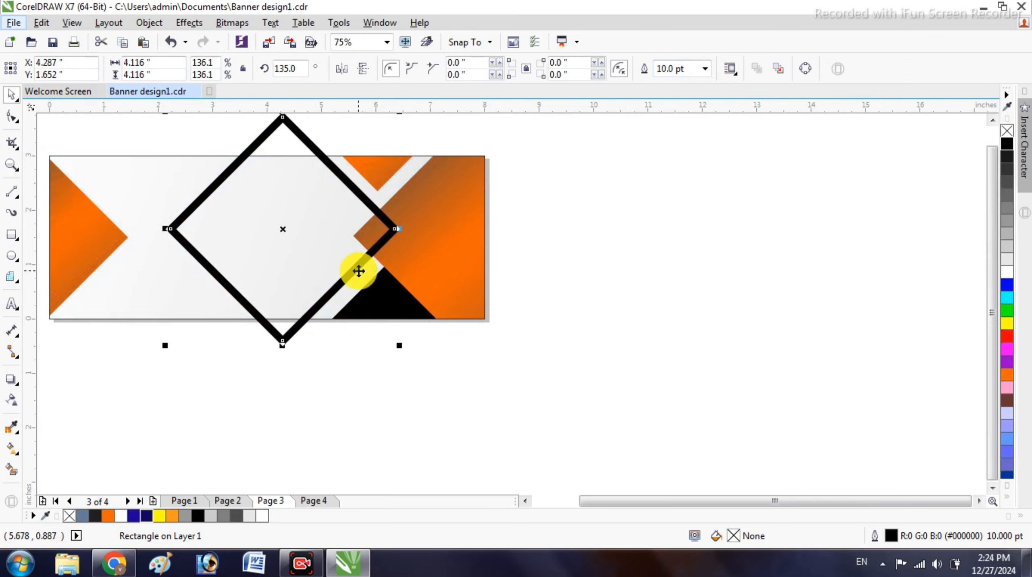
pyautogui.press('Right')
pyautogui.press('Right')
pyautogui.press('Right')
pyautogui.press('Down')
pyautogui.press('Down')
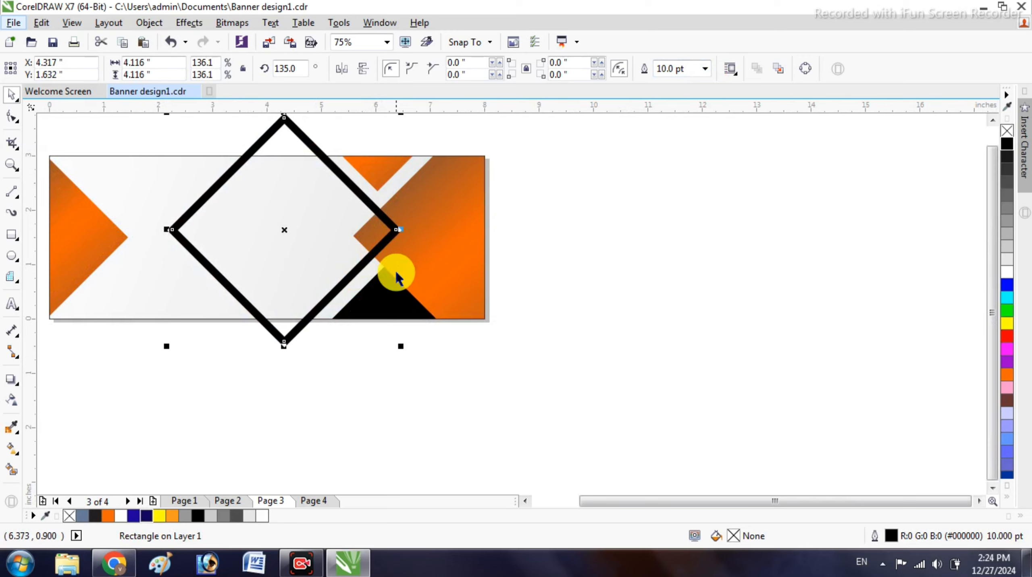
pyautogui.scroll(-1, 398, 273)
pyautogui.scroll(1, 342, 218)
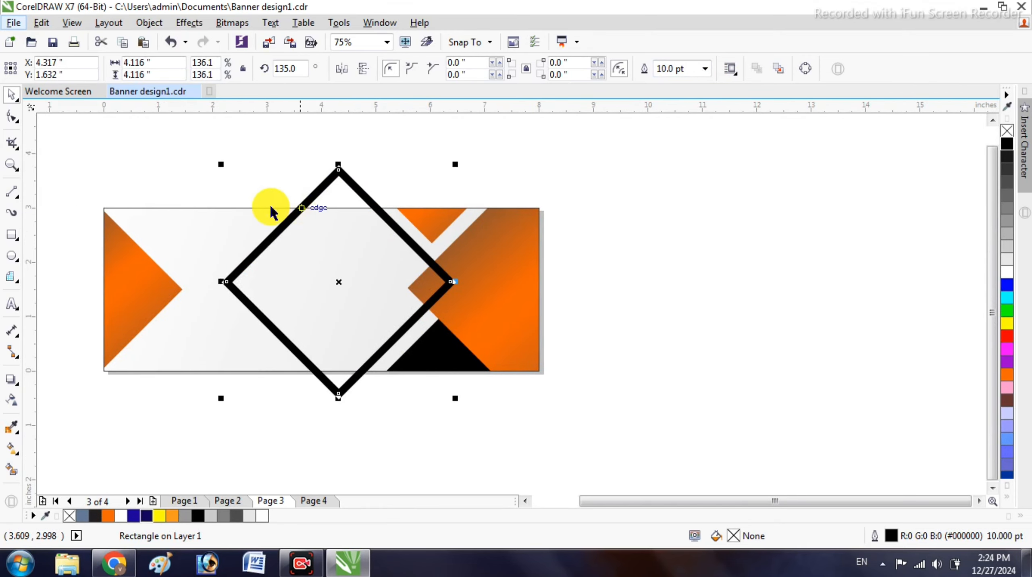
# - Draw a straight vertical 2-point line through the diamond's top and bottom vertices
pyautogui.click(12, 191)
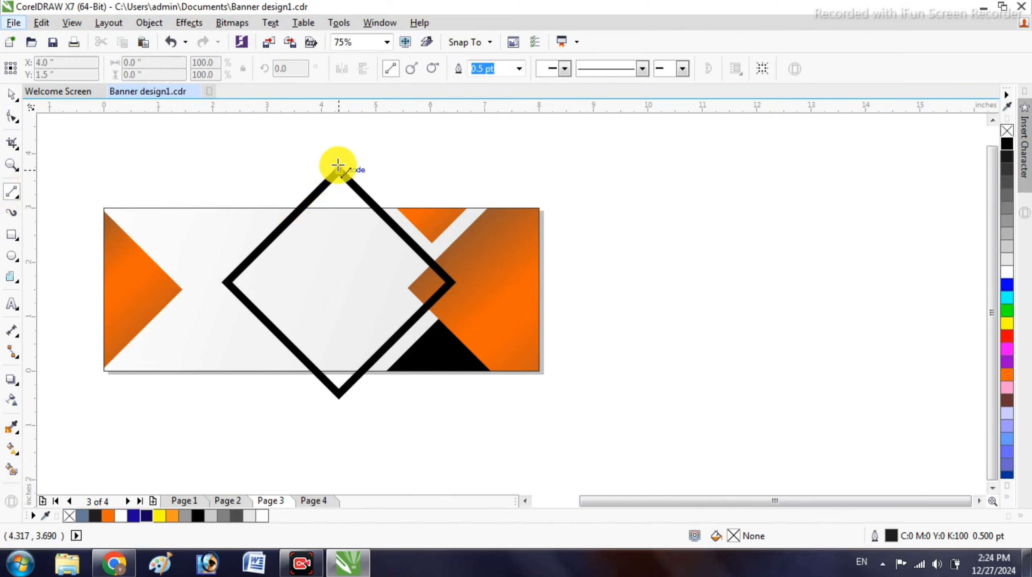
pyautogui.moveTo(339, 168); pyautogui.dragTo(339, 408)
pyautogui.scroll(3, 329, 148)
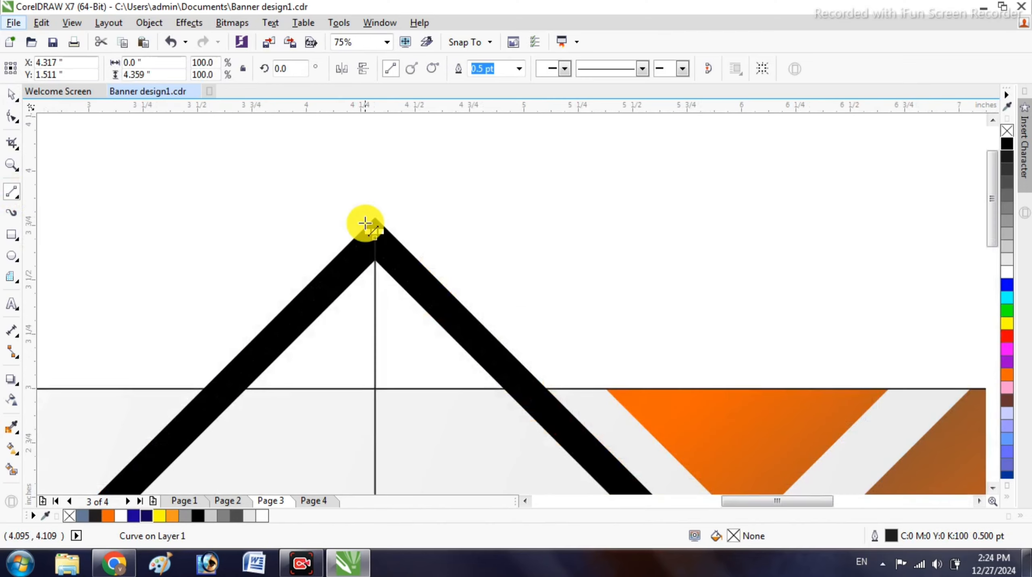
pyautogui.moveTo(376, 213); pyautogui.dragTo(376, 173)
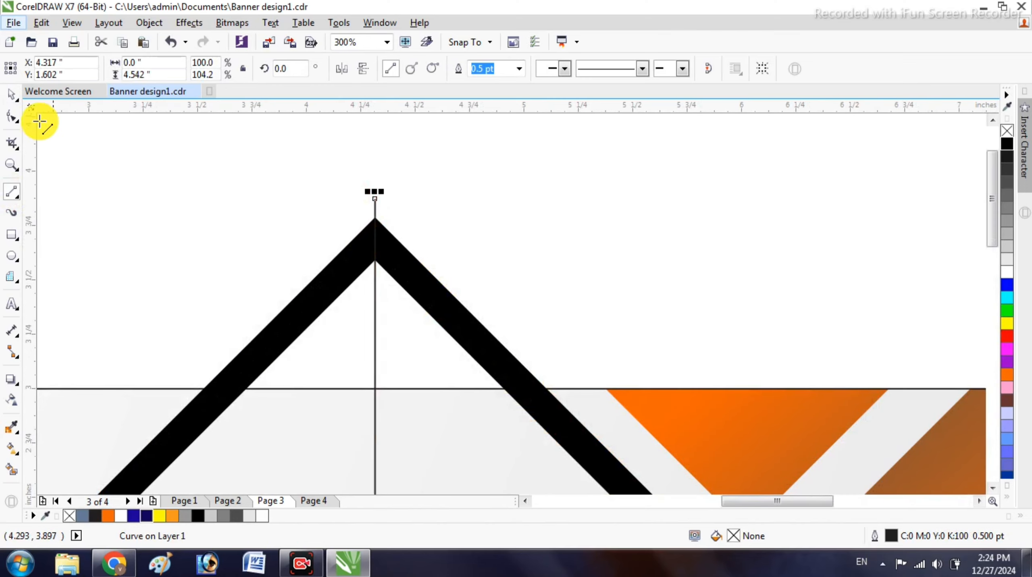
# - Select the line with the diamond and apply Simplify instead of Trim
pyautogui.click(11, 94)
pyautogui.keyDown('shift'); pyautogui.click(435, 277); pyautogui.keyUp('shift')
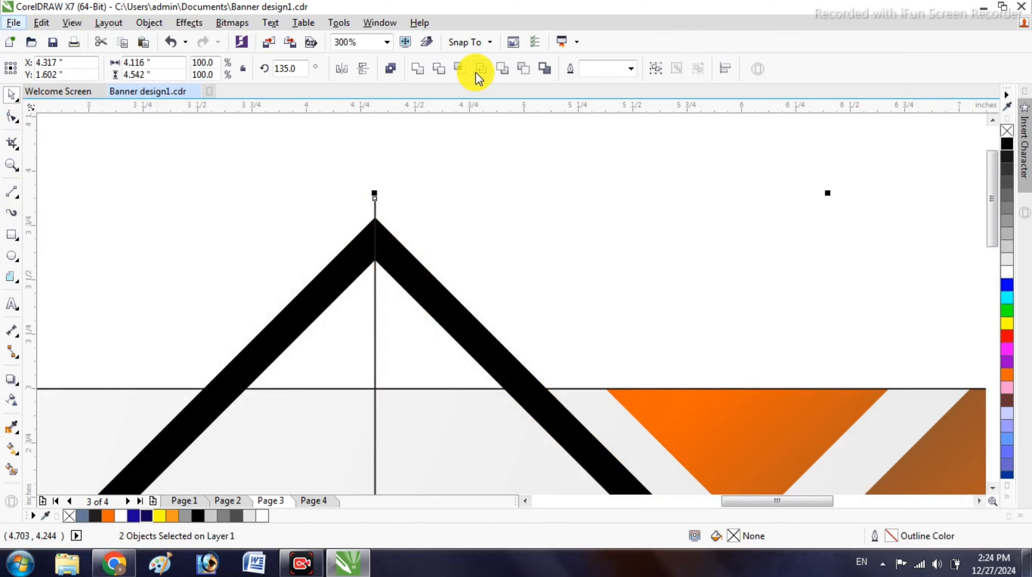
pyautogui.click(444, 69)
pyautogui.hotkey('ctrl', 'z')
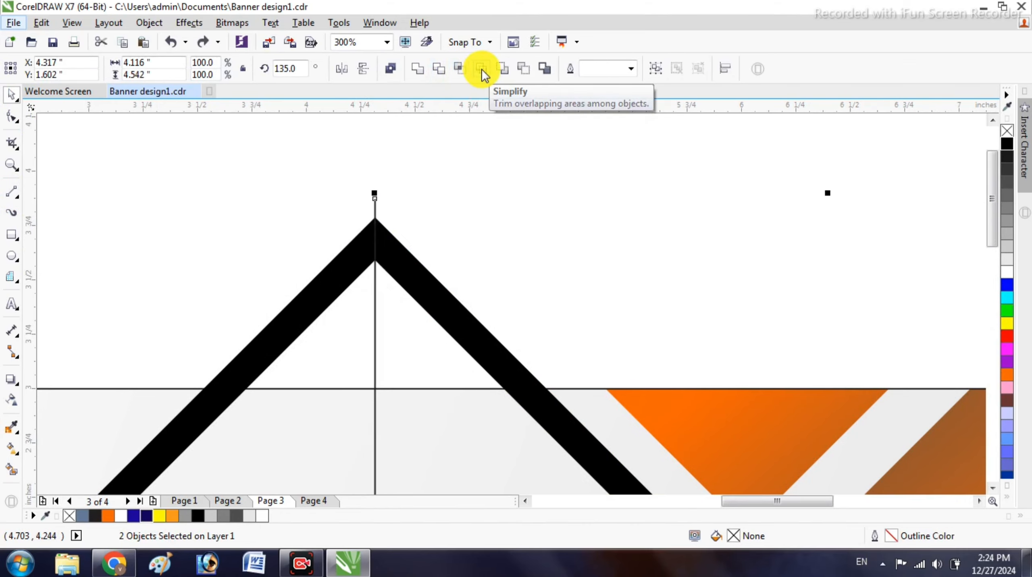
pyautogui.click(482, 69)
pyautogui.scroll(-1, 445, 228)
pyautogui.click(453, 208)
pyautogui.scroll(-1, 416, 211)
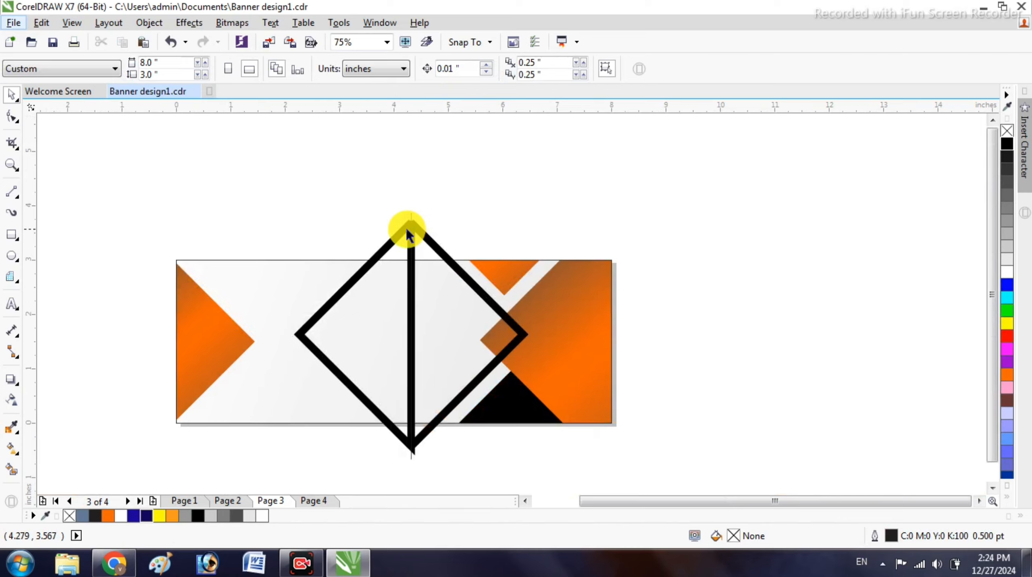
# - Try repositioning the diamond and bar, then undo those changes
pyautogui.moveTo(408, 234); pyautogui.dragTo(336, 201)
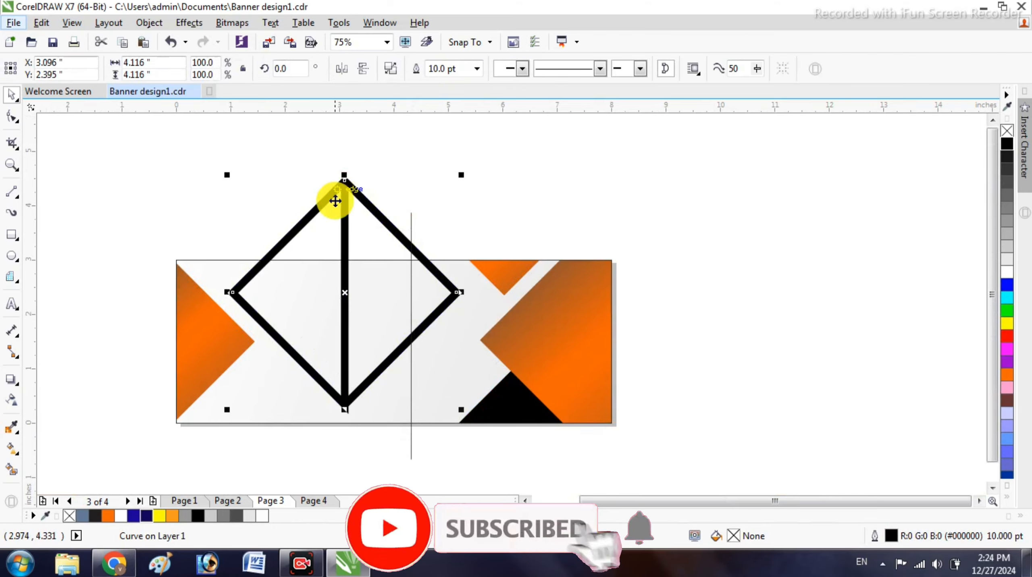
pyautogui.keyDown('shift'); pyautogui.click(339, 185); pyautogui.keyUp('shift')
pyautogui.moveTo(344, 179); pyautogui.dragTo(472, 157)
pyautogui.click(440, 160)
pyautogui.click(401, 176)
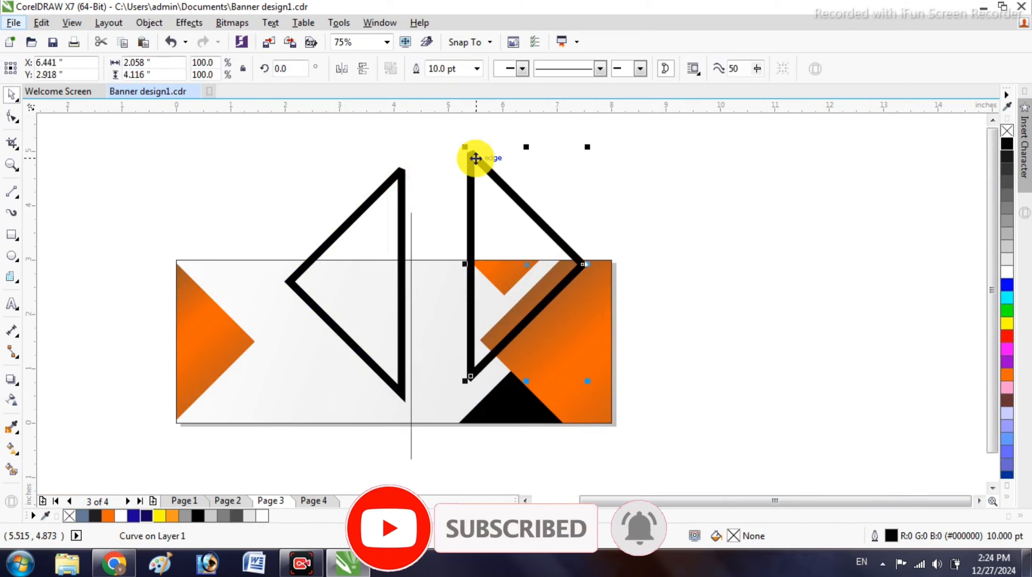
pyautogui.hotkey('ctrl', 'z')
pyautogui.hotkey('ctrl', 'z')
pyautogui.hotkey('ctrl', 'z')
pyautogui.hotkey('ctrl', 'z')
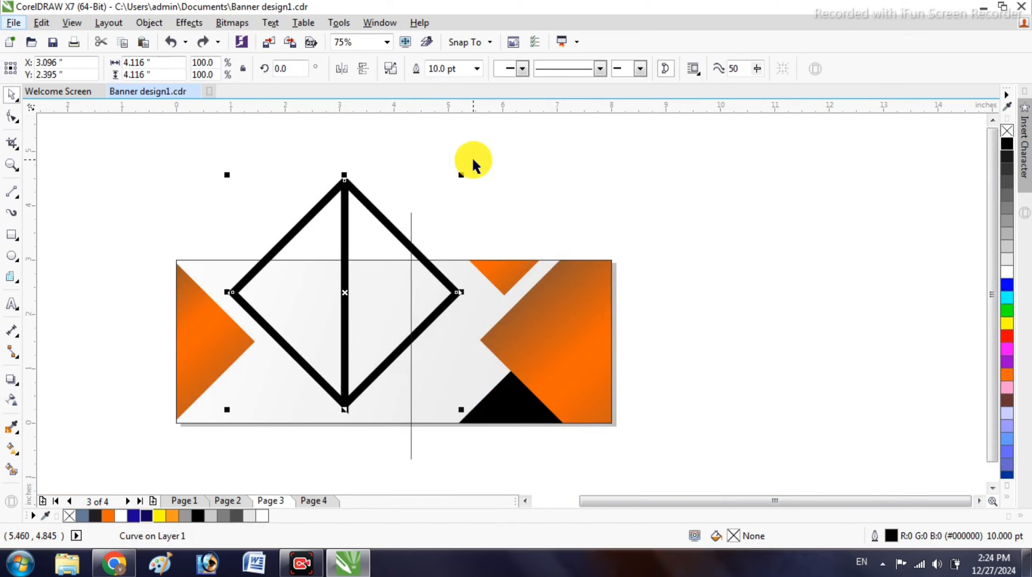
# - Break the diamond curve apart and delete the left triangle, keeping the right one
pyautogui.rightClick(412, 227)
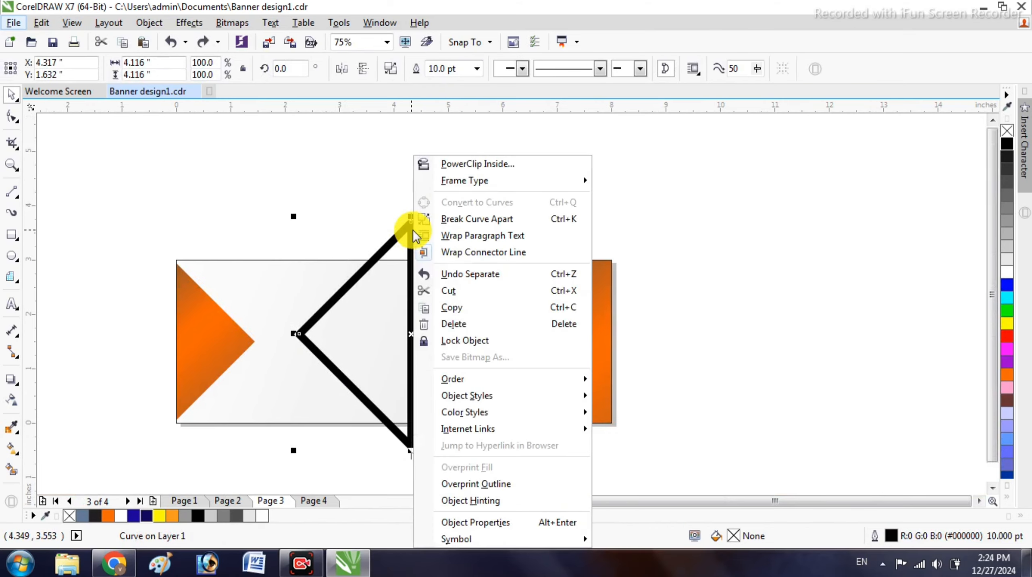
pyautogui.click(525, 221)
pyautogui.click(514, 190)
pyautogui.moveTo(395, 237); pyautogui.dragTo(298, 209)
pyautogui.press('Delete')
pyautogui.click(412, 225)
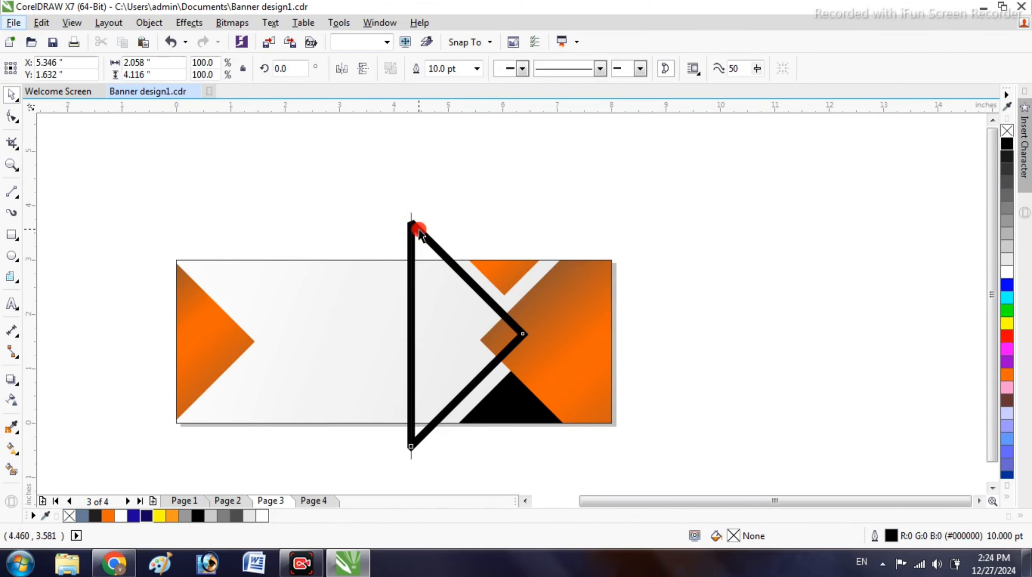
pyautogui.click(12, 117)
# - Select the end nodes at the triangle's top corner and close the curve
pyautogui.scroll(3, 451, 238)
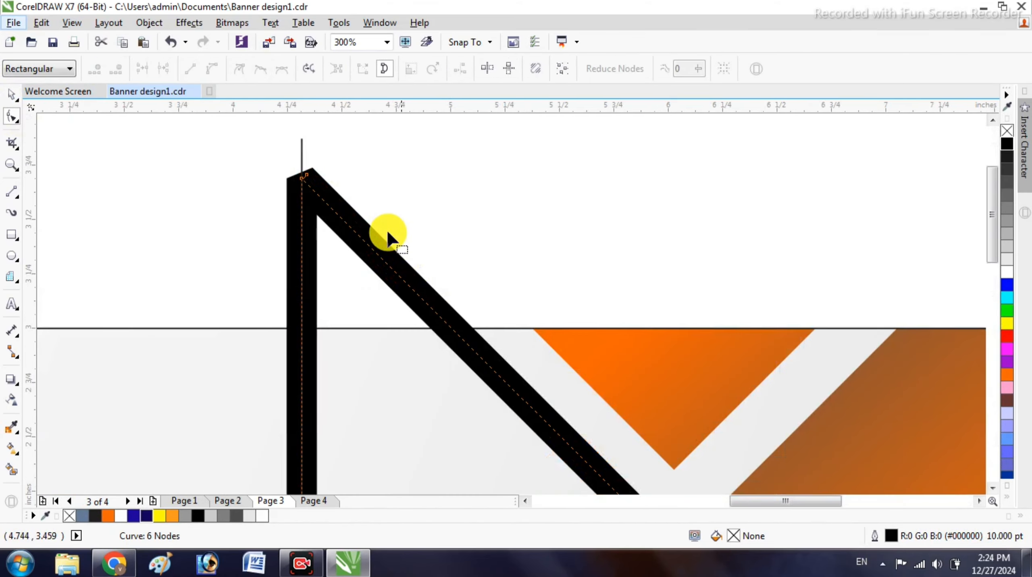
pyautogui.scroll(2, 324, 204)
pyautogui.moveTo(284, 162); pyautogui.dragTo(332, 157)
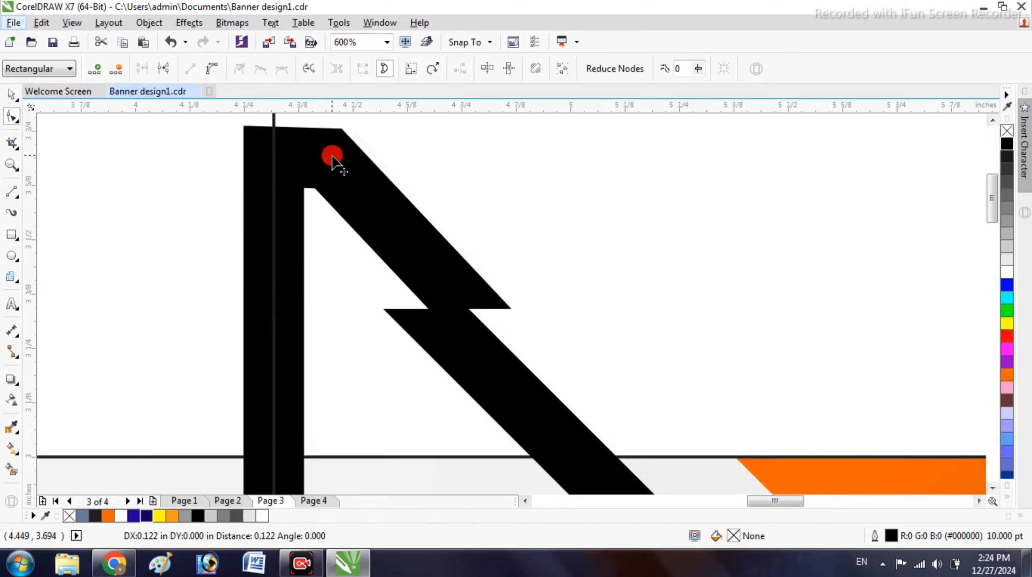
pyautogui.hotkey('ctrl', 'z')
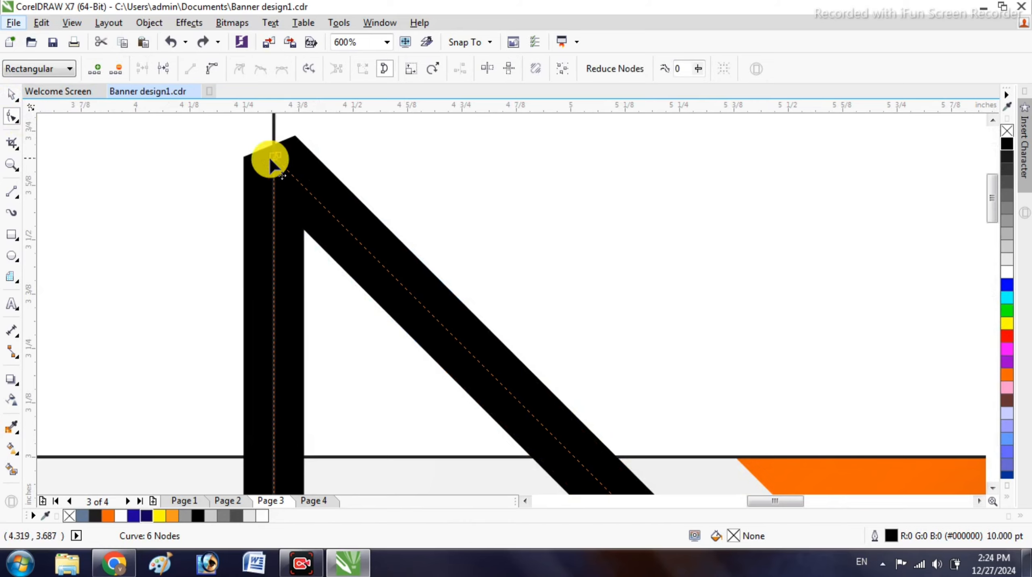
pyautogui.moveTo(244, 138); pyautogui.dragTo(327, 205)
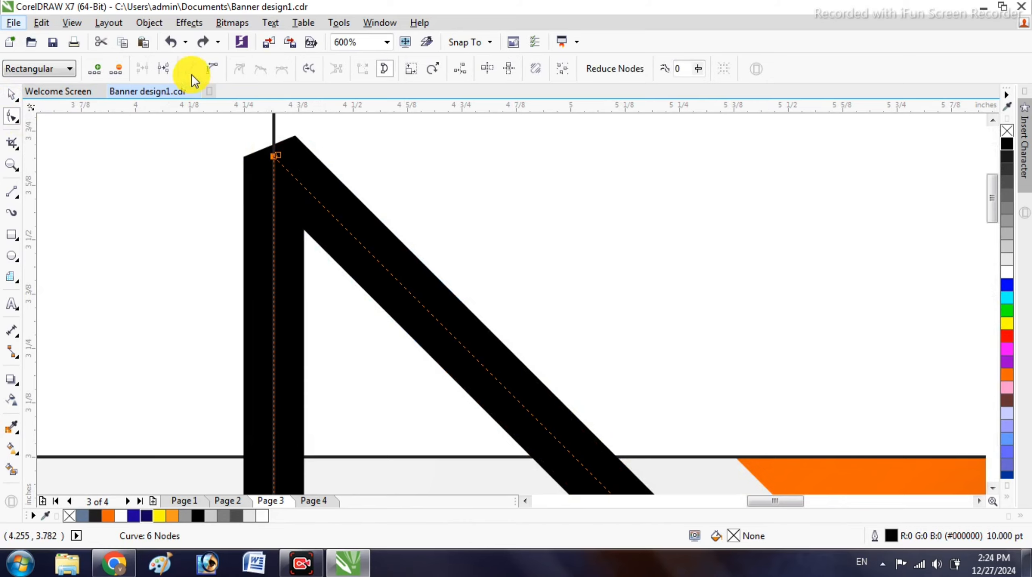
pyautogui.click(384, 68)
pyautogui.hotkey('ctrl', 'z')
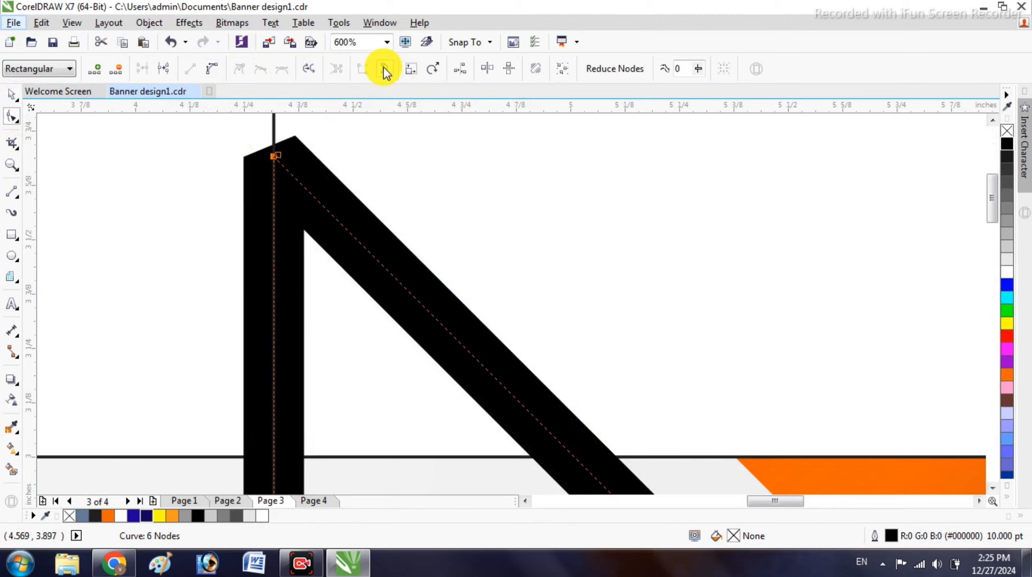
pyautogui.click(384, 69)
pyautogui.click(373, 168)
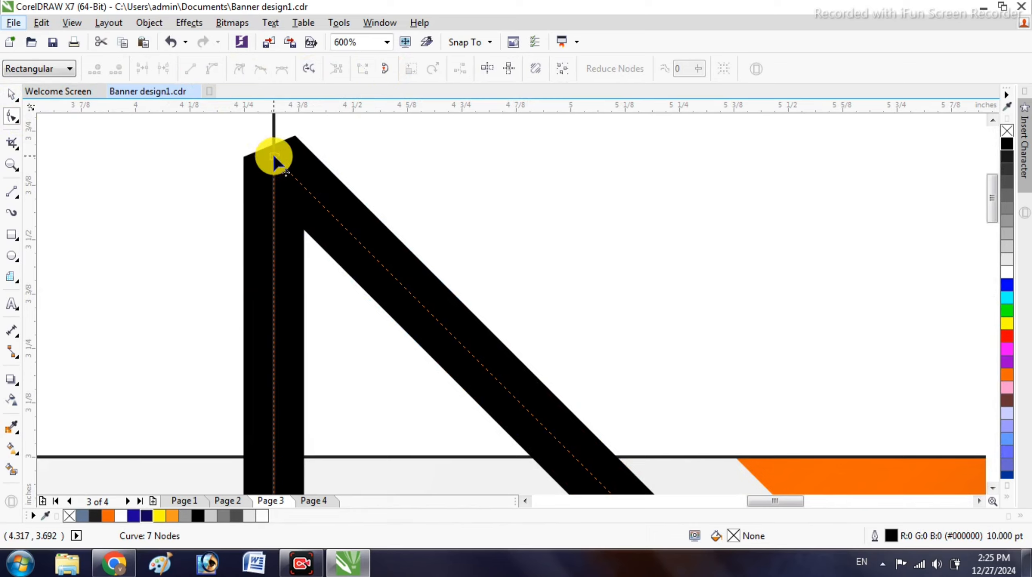
pyautogui.moveTo(274, 157); pyautogui.dragTo(270, 262)
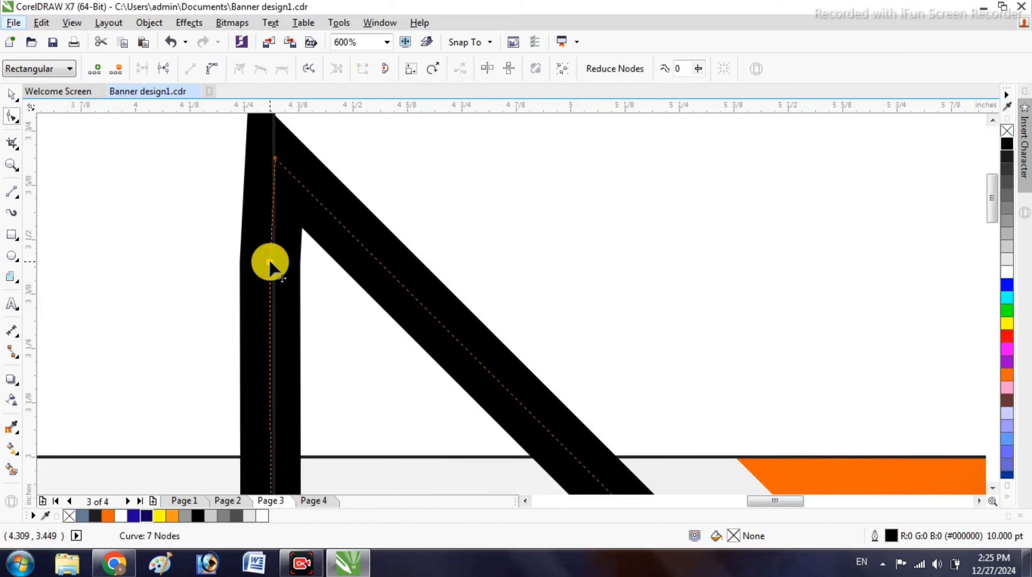
pyautogui.press('Delete')
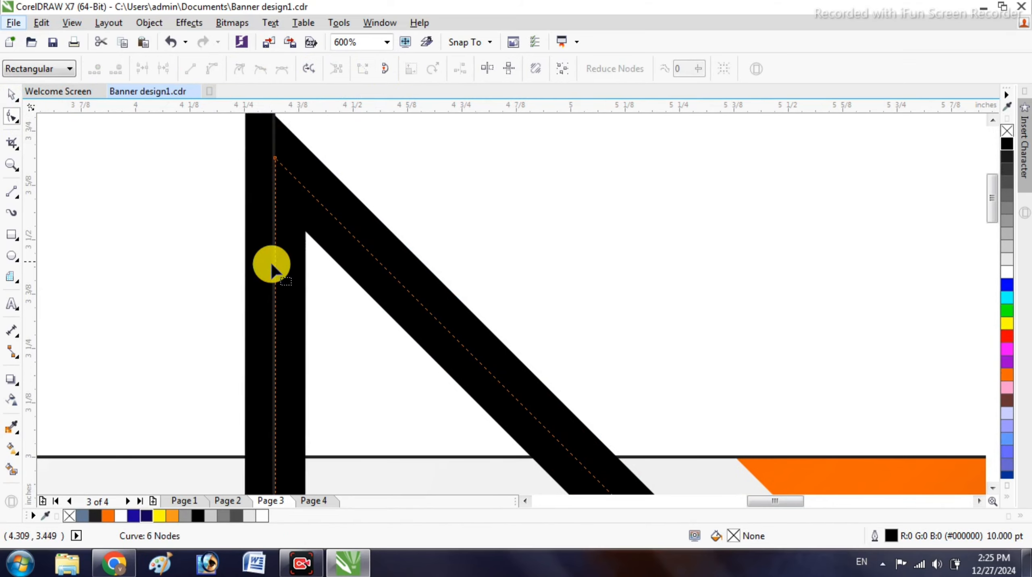
# - Break the curve at the top corner node, leaving the vertical side ending flat
pyautogui.click(276, 160)
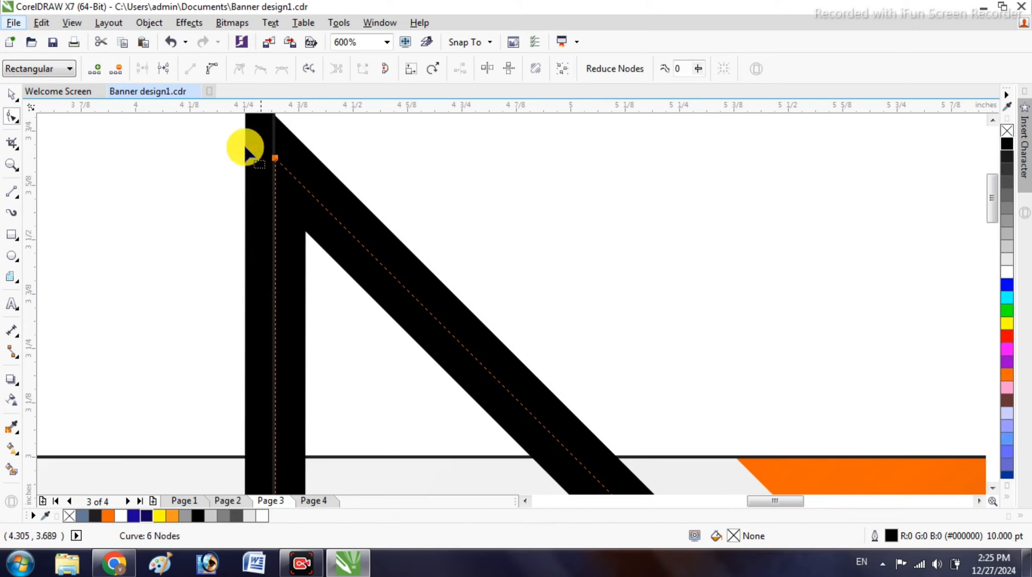
pyautogui.click(170, 71)
pyautogui.moveTo(277, 163); pyautogui.dragTo(220, 193)
pyautogui.hotkey('ctrl', 'z')
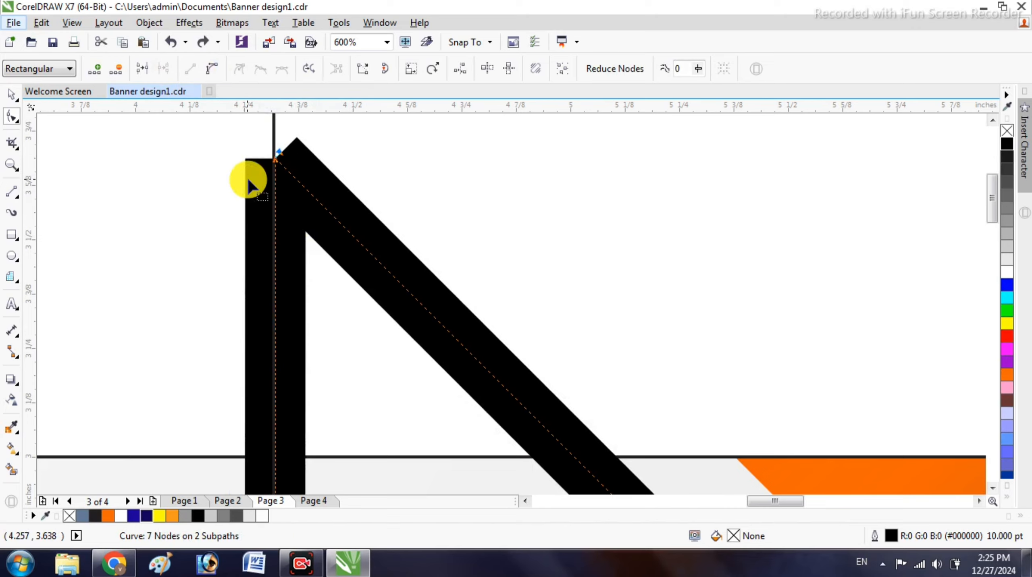
pyautogui.click(279, 156)
pyautogui.moveTo(280, 150); pyautogui.dragTo(275, 206)
pyautogui.hotkey('ctrl', 'z')
pyautogui.scroll(2, 263, 188)
pyautogui.scroll(-3, 314, 218)
pyautogui.scroll(2, 345, 180)
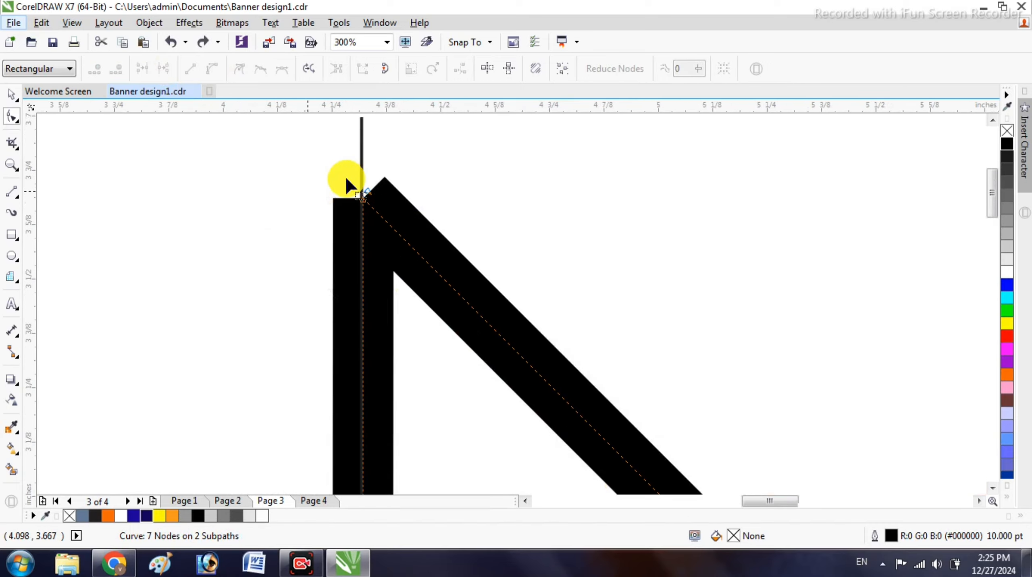
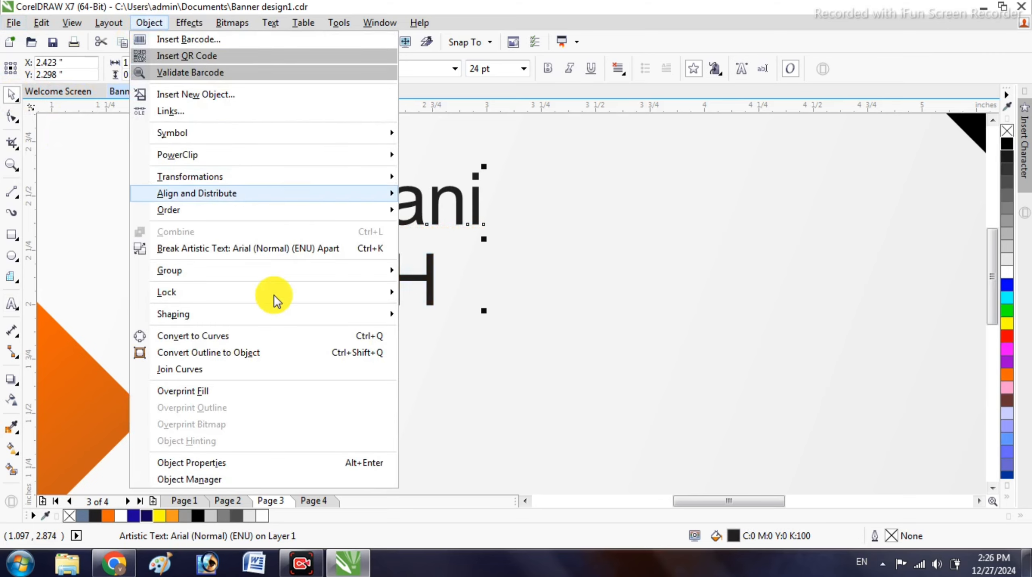
# - Break the heading apart, move TECH below Rawani and enlarge it to about 65 pt
pyautogui.click(256, 253)
pyautogui.scroll(-2, 391, 297)
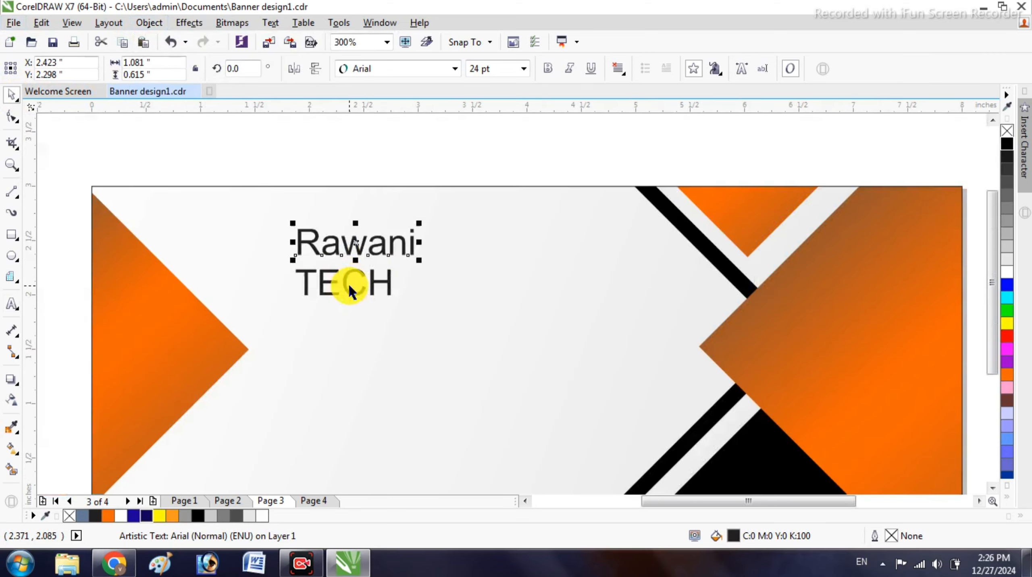
pyautogui.moveTo(326, 283); pyautogui.dragTo(326, 308)
pyautogui.moveTo(398, 326); pyautogui.dragTo(558, 372)
# - Set TECH in Bauhaus 93 and move Rawani down just above it
pyautogui.click(430, 60)
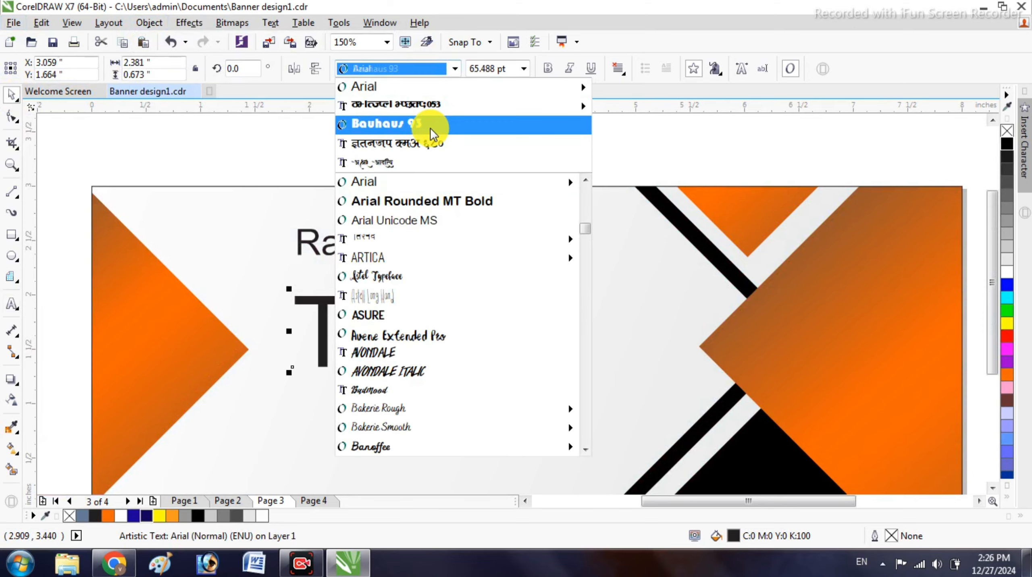
pyautogui.click(431, 128)
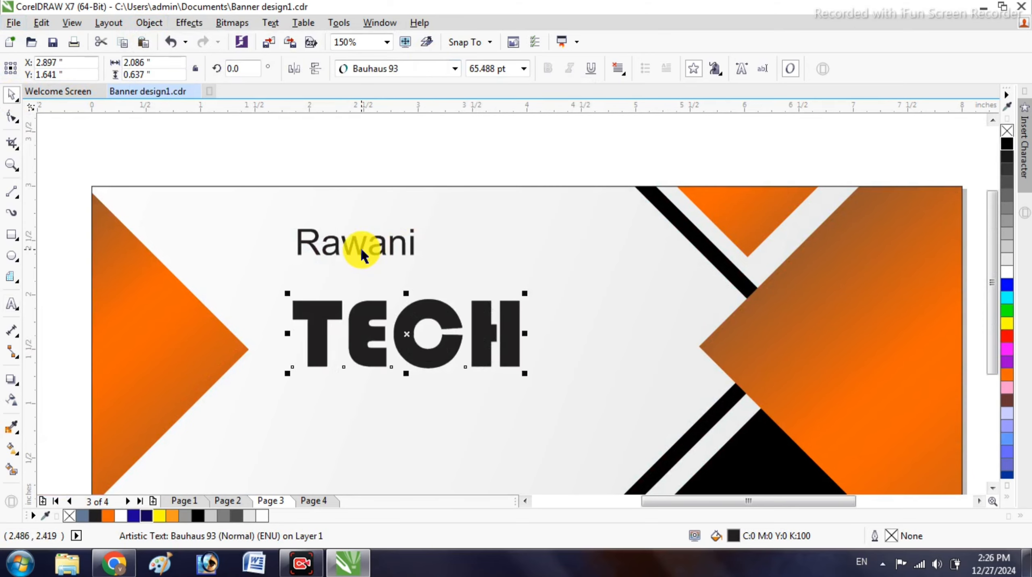
pyautogui.moveTo(360, 251); pyautogui.dragTo(351, 283)
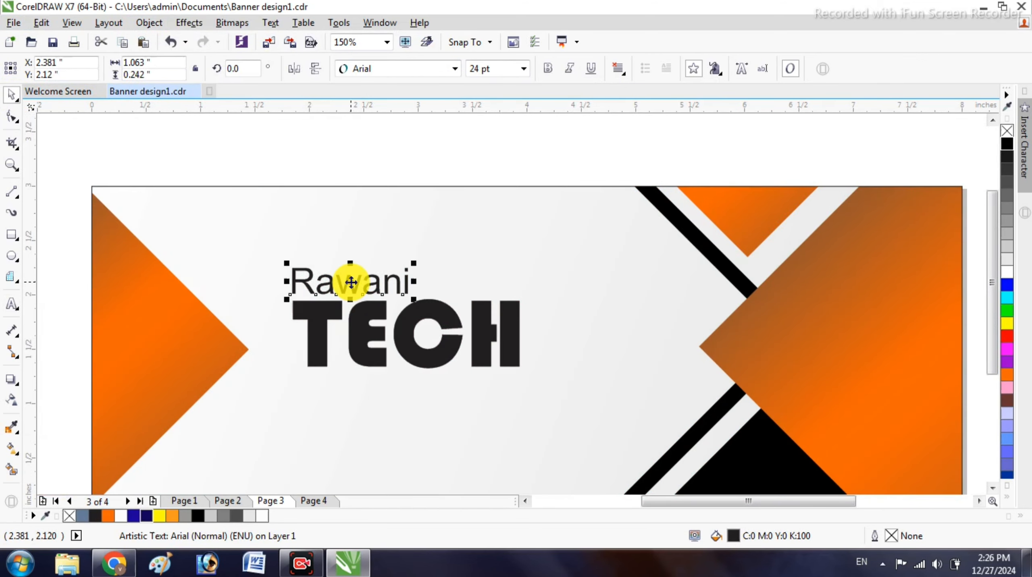
# - Select Rawani and TECH together and shift them up and to the right
pyautogui.keyDown('shift'); pyautogui.click(315, 333); pyautogui.keyUp('shift')
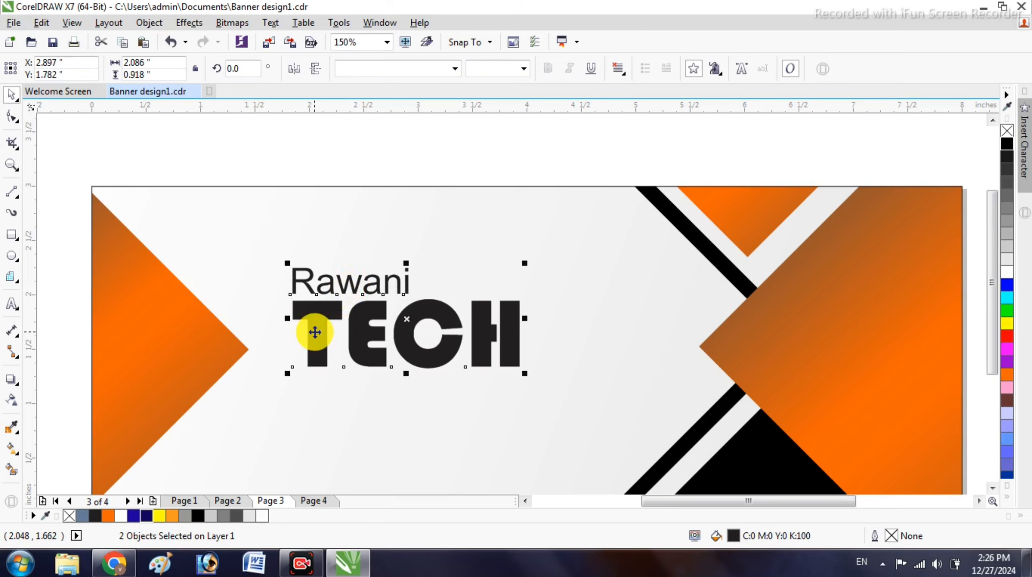
pyautogui.scroll(-2, 308, 259)
pyautogui.moveTo(260, 187); pyautogui.dragTo(447, 330)
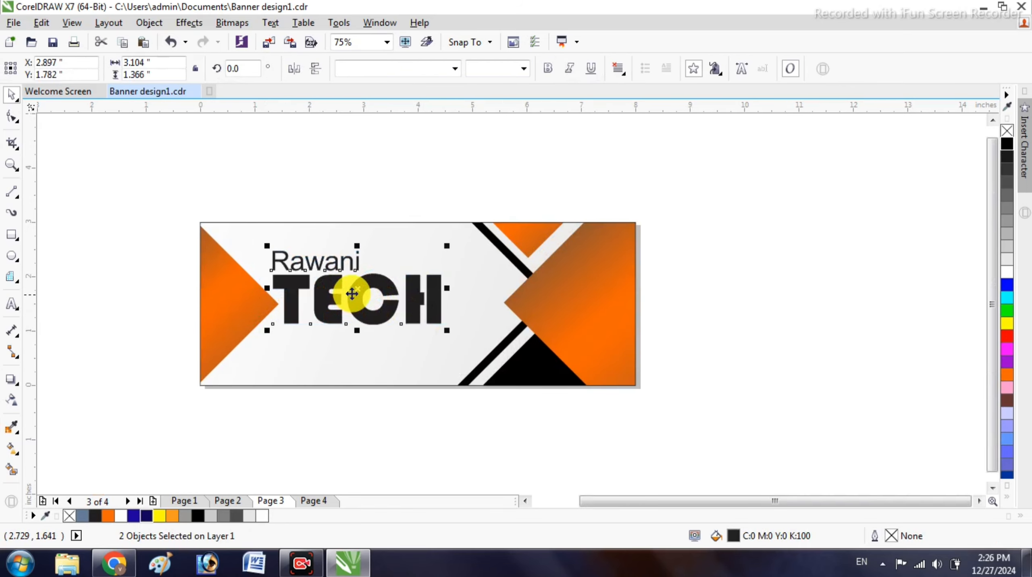
pyautogui.moveTo(355, 291); pyautogui.dragTo(374, 287)
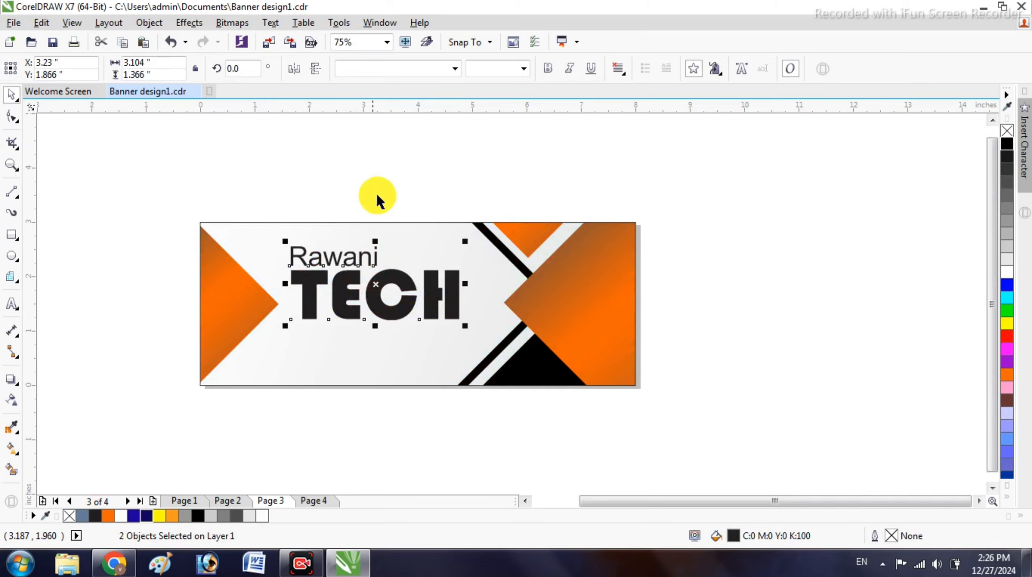
pyautogui.click(376, 193)
pyautogui.scroll(2, 350, 316)
# - Set Rawani in the Bell MT font and colour it orange
pyautogui.click(326, 221)
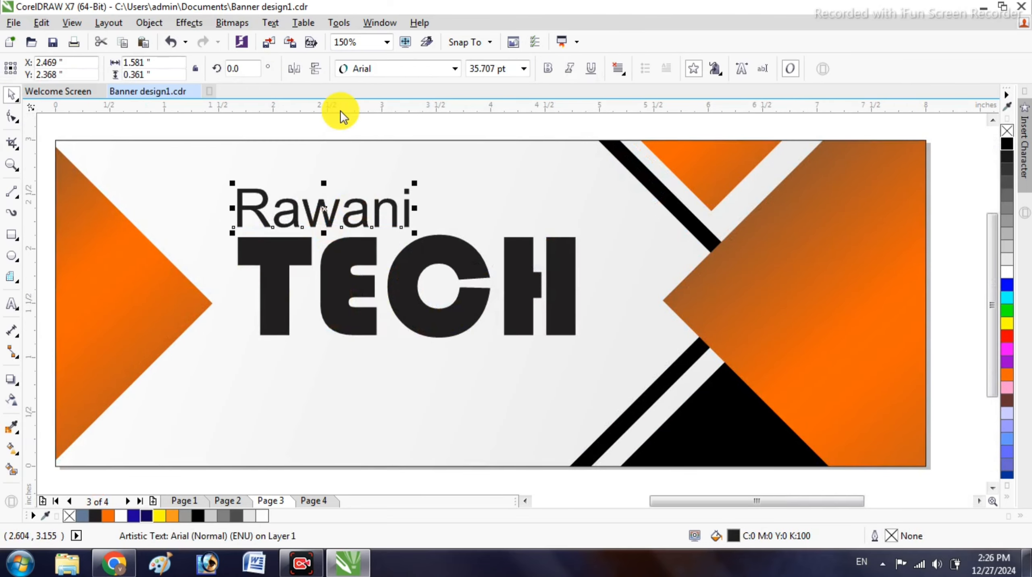
pyautogui.click(381, 67)
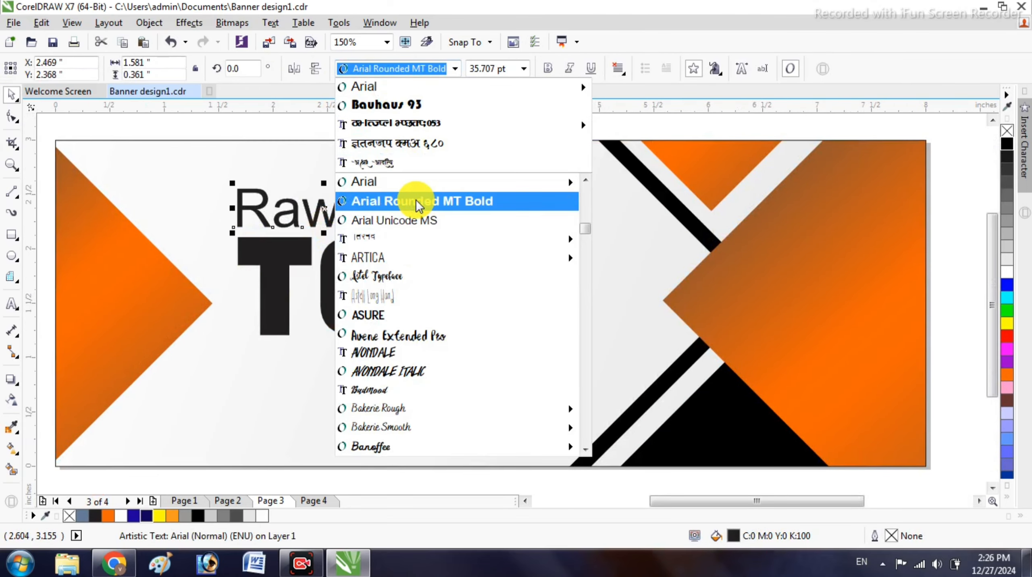
pyautogui.scroll(-3, 416, 205)
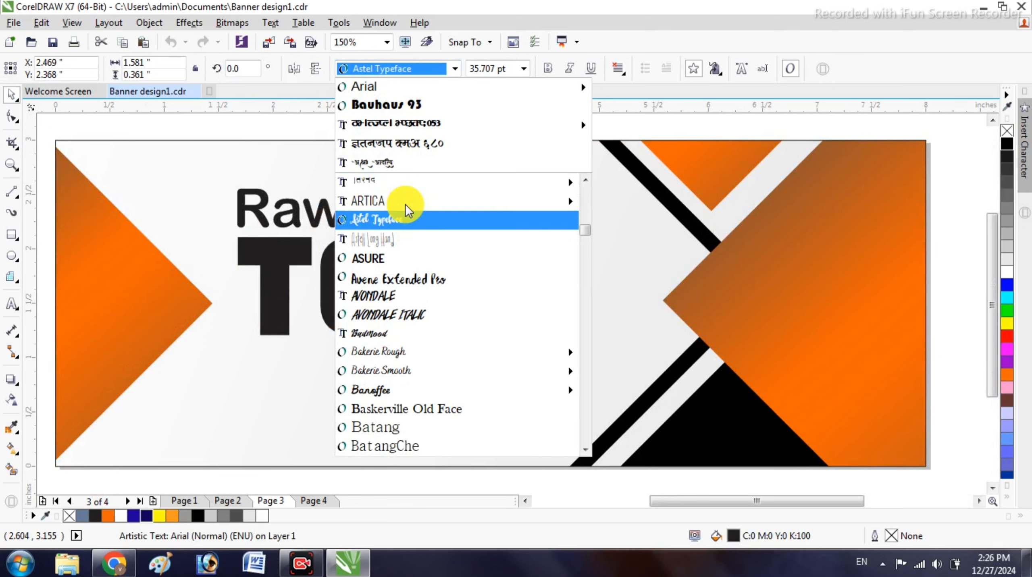
pyautogui.moveTo(408, 208)
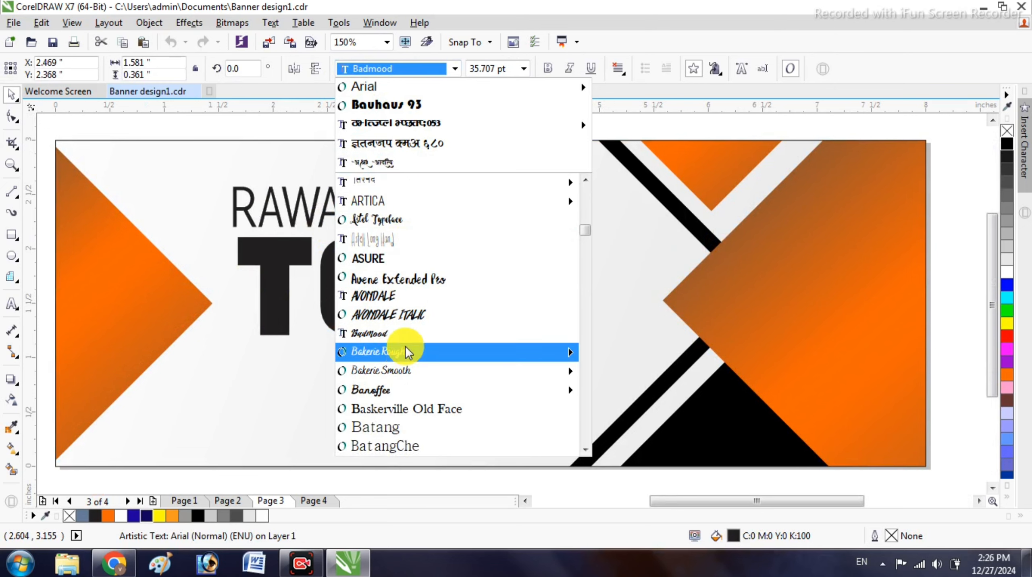
pyautogui.scroll(-3, 408, 405)
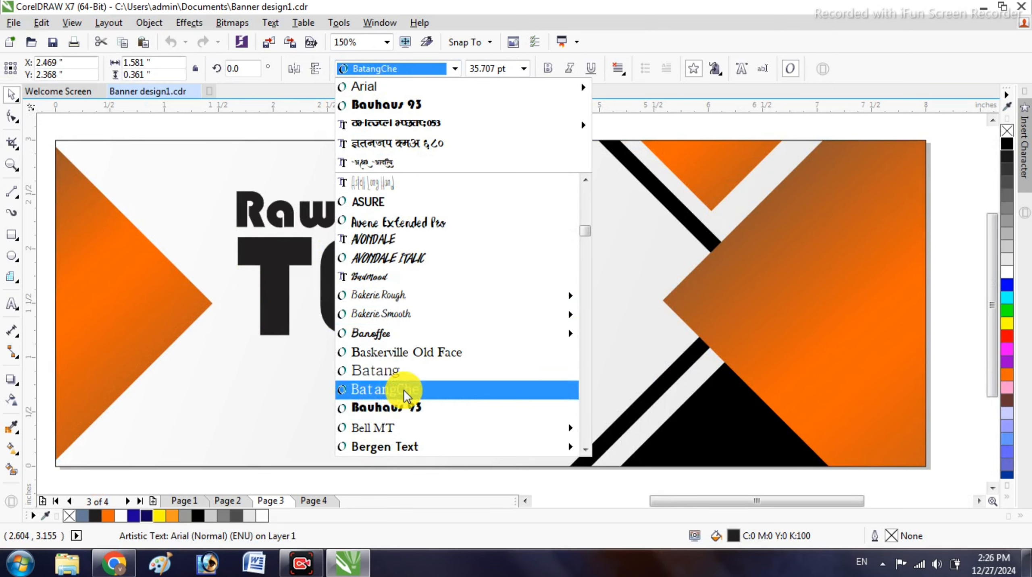
pyautogui.click(401, 429)
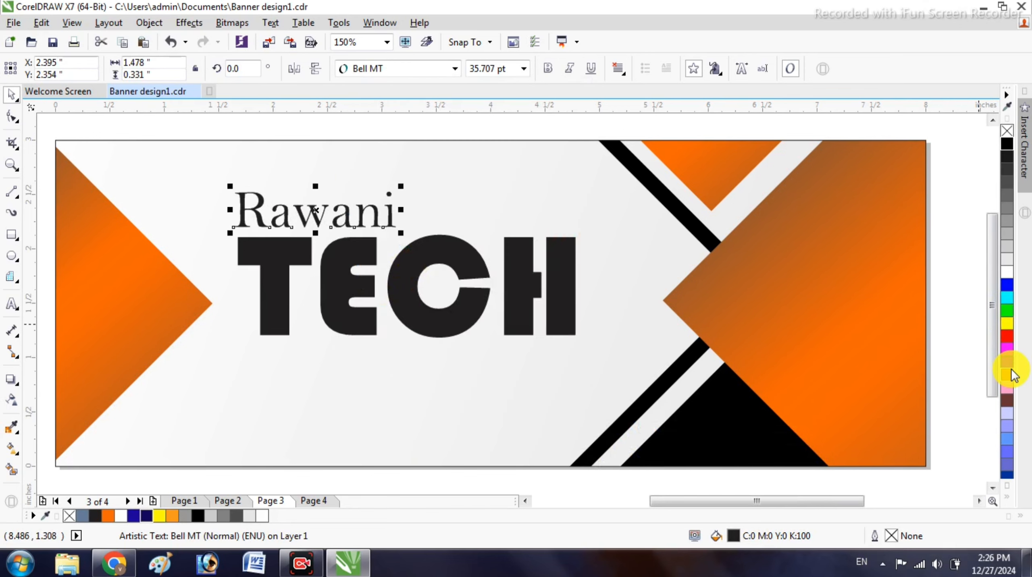
pyautogui.click(999, 366)
pyautogui.click(376, 288)
pyautogui.scroll(-2, 354, 283)
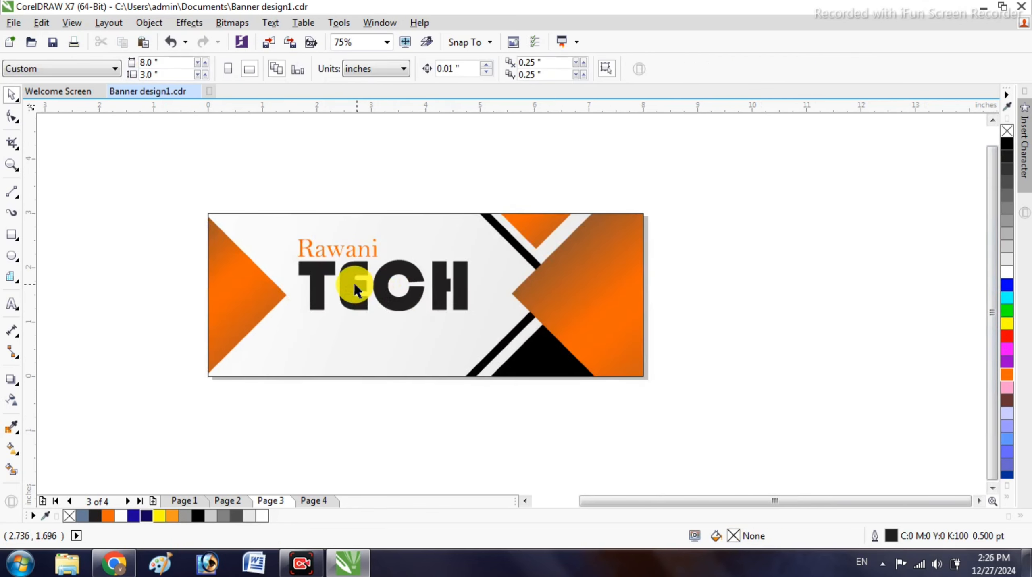
pyautogui.scroll(2, 353, 283)
pyautogui.click(350, 283)
# - Give TECH a yellow-to-orange fountain fill running from lower left to upper right
pyautogui.press('g')
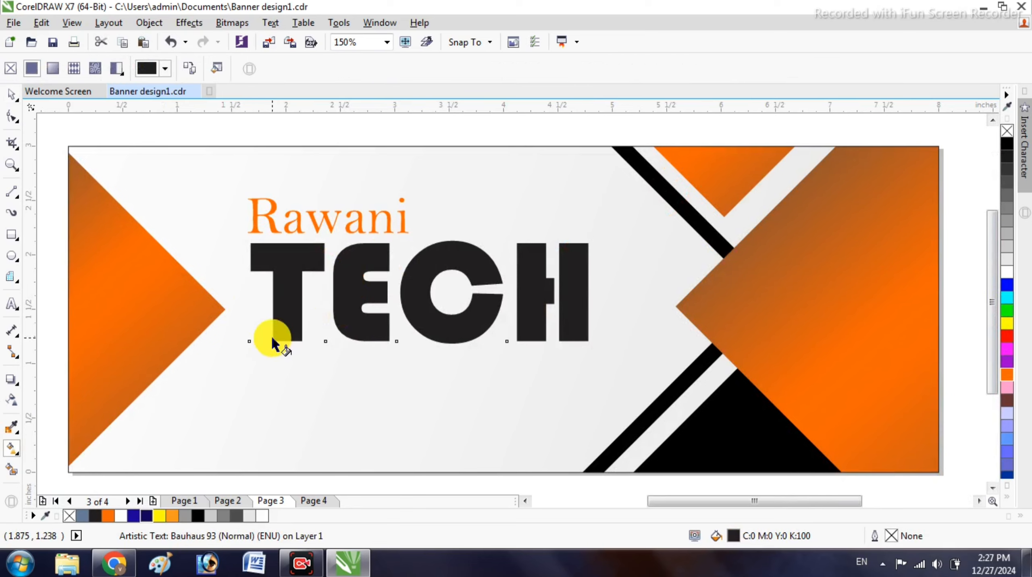
pyautogui.moveTo(271, 341); pyautogui.dragTo(585, 246)
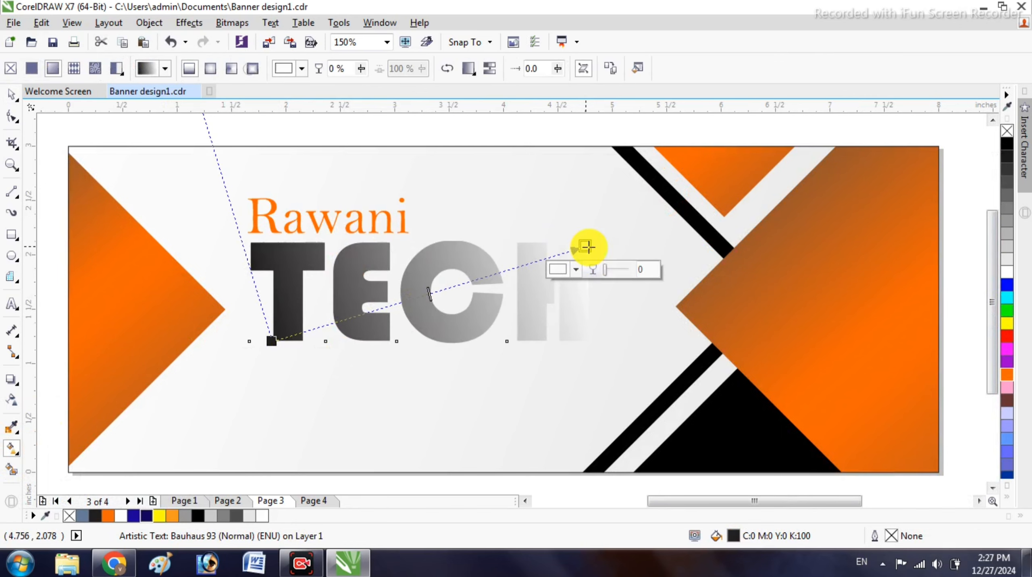
pyautogui.click(1008, 375)
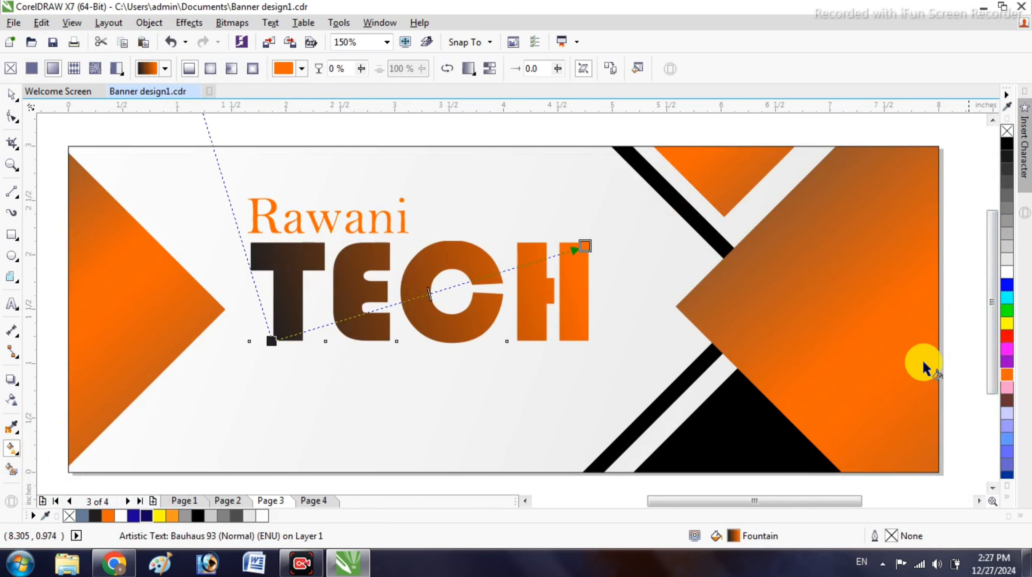
pyautogui.click(270, 341)
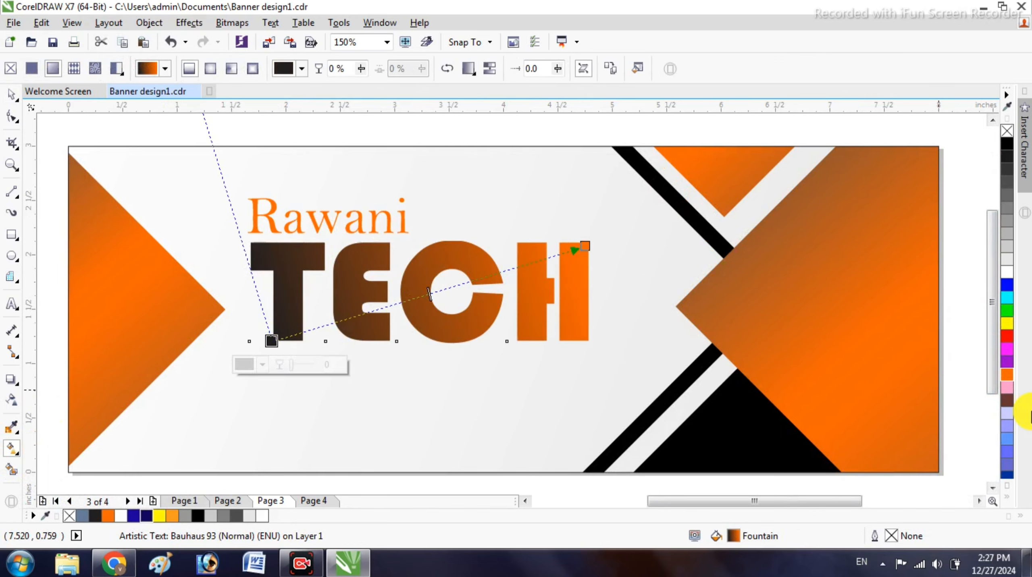
pyautogui.click(1006, 325)
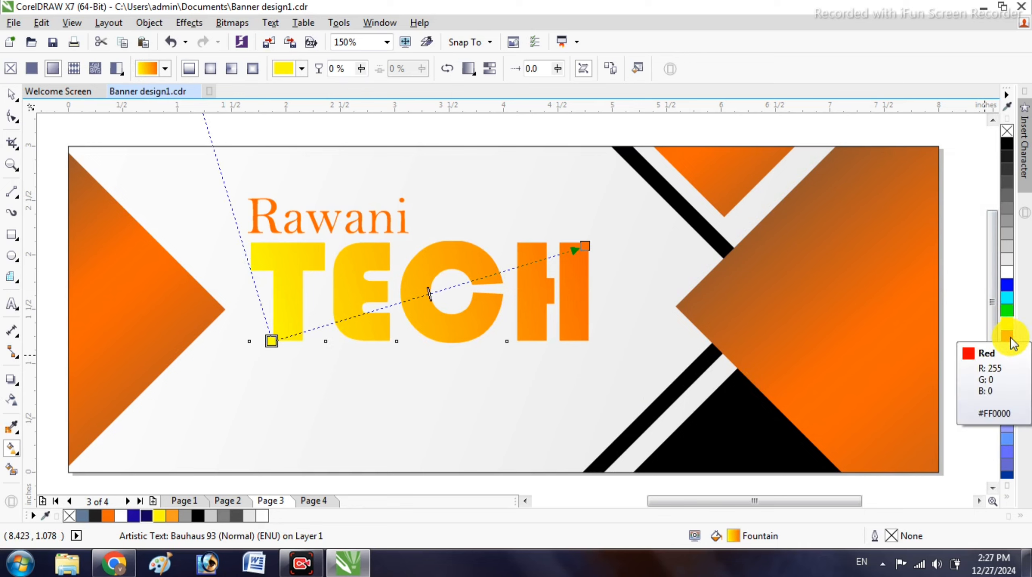
pyautogui.moveTo(282, 341); pyautogui.dragTo(244, 347)
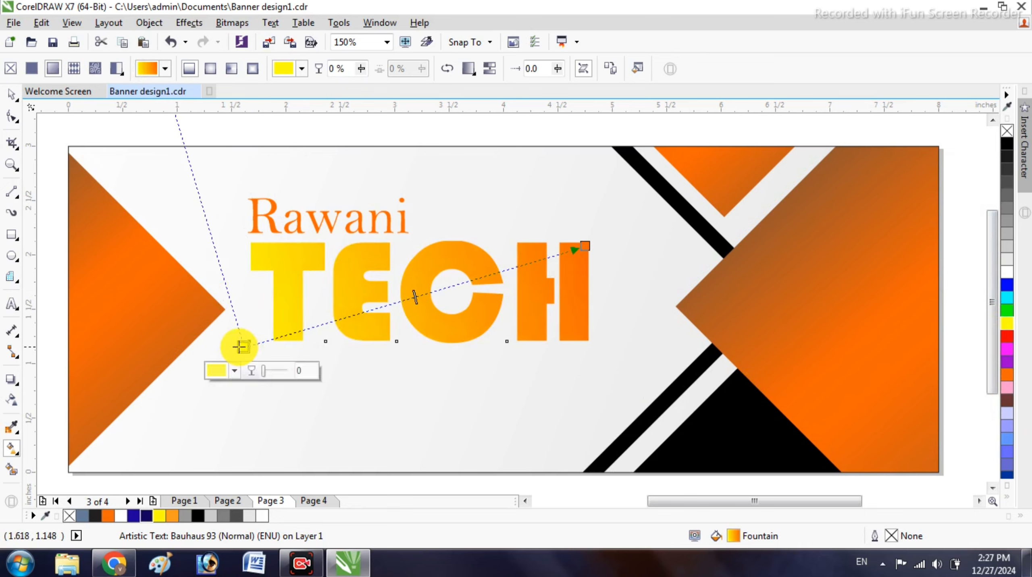
pyautogui.click(9, 98)
pyautogui.scroll(-2, 362, 261)
# - Nudge the Rawani and TECH heading up slightly
pyautogui.click(376, 299)
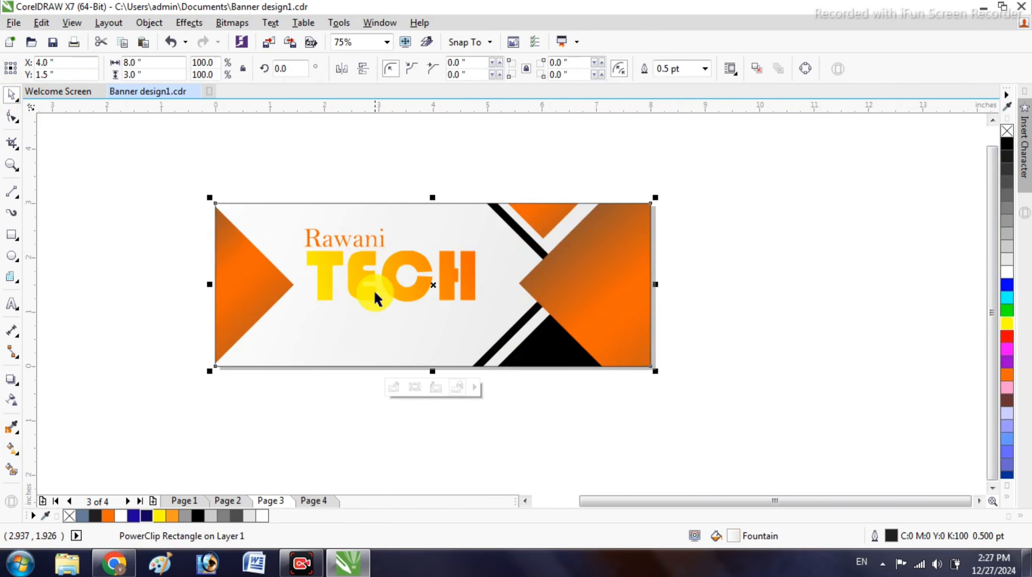
pyautogui.press('Escape')
pyautogui.scroll(2, 361, 275)
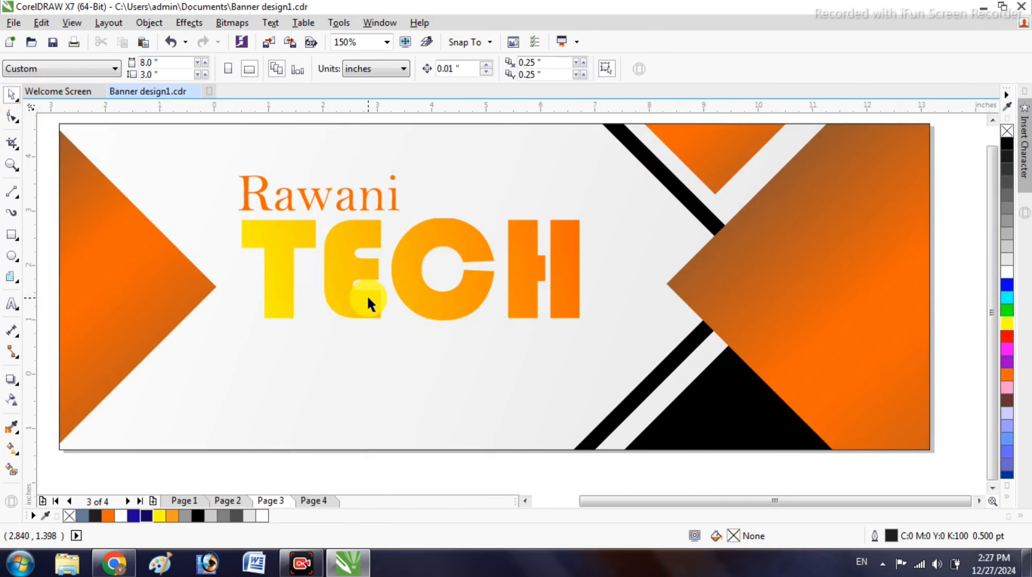
pyautogui.scroll(-2, 367, 295)
pyautogui.moveTo(498, 337); pyautogui.dragTo(506, 339)
pyautogui.scroll(2, 425, 290)
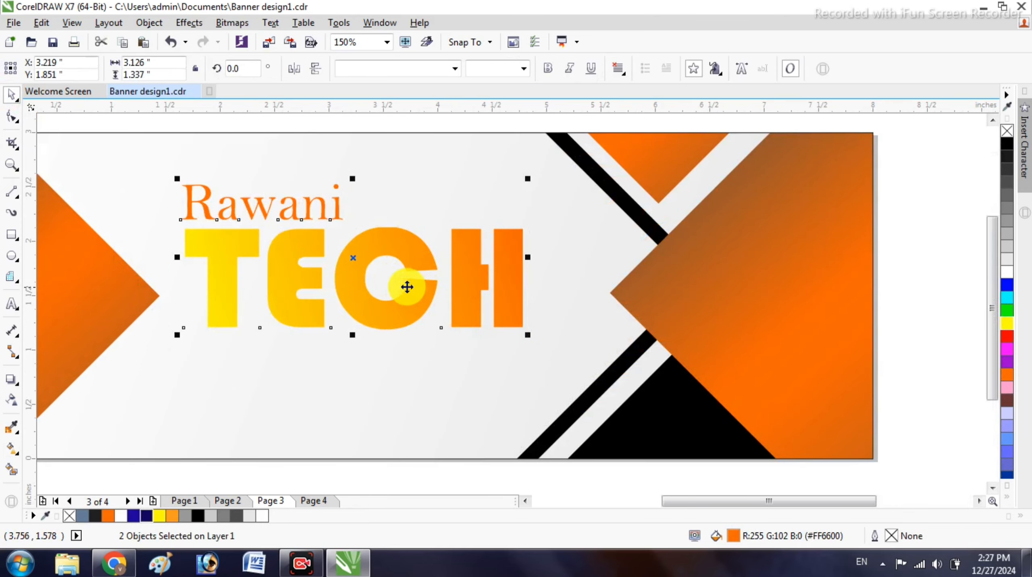
pyautogui.press('Up')
pyautogui.press('Up')
pyautogui.scroll(-2, 372, 282)
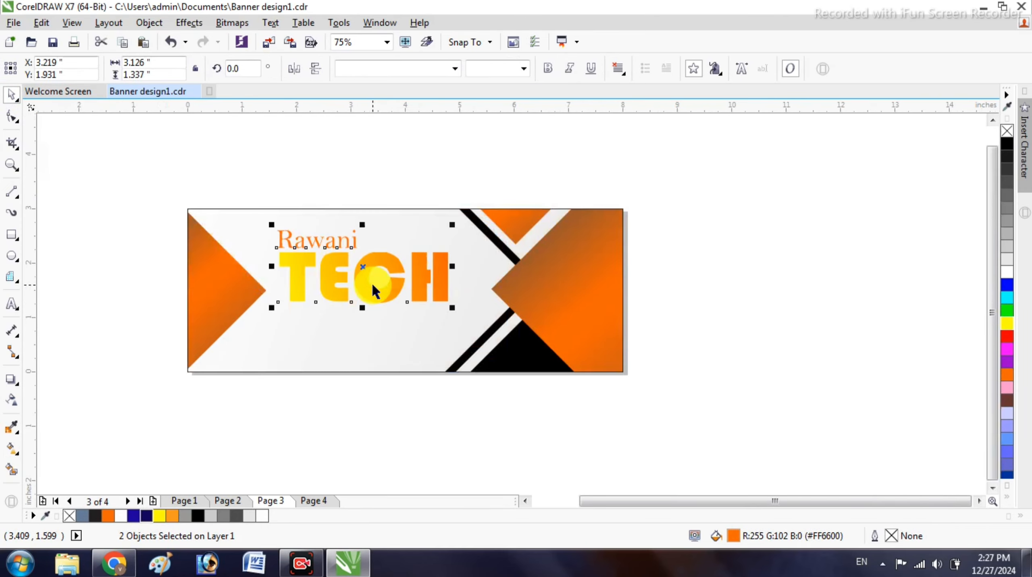
pyautogui.click(333, 220)
# - Place the Free Graphics Design Tutorial tagline under TECH and centre-align the two
pyautogui.scroll(2, 339, 313)
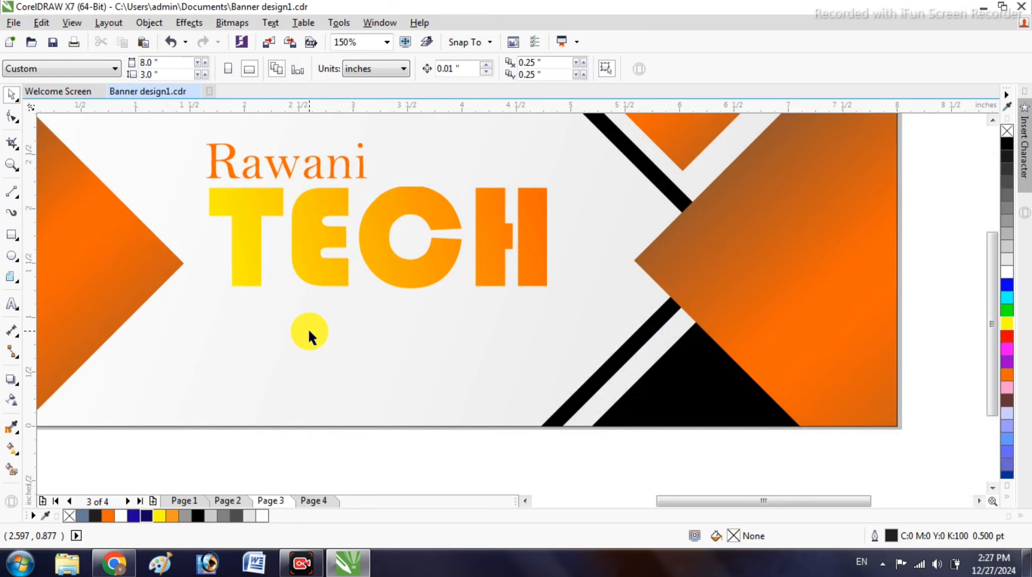
pyautogui.scroll(-2, 308, 328)
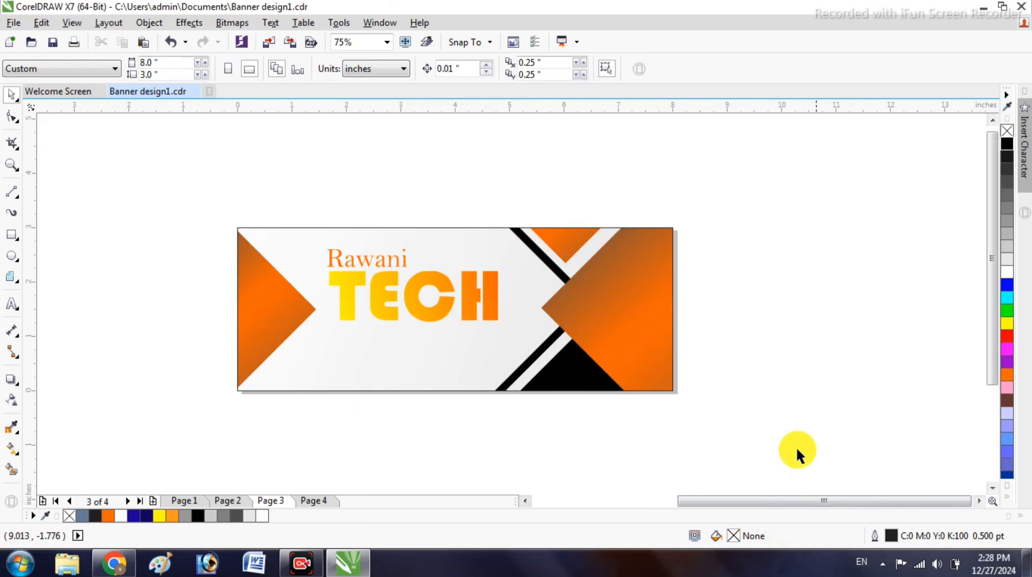
pyautogui.scroll(-2, 465, 292)
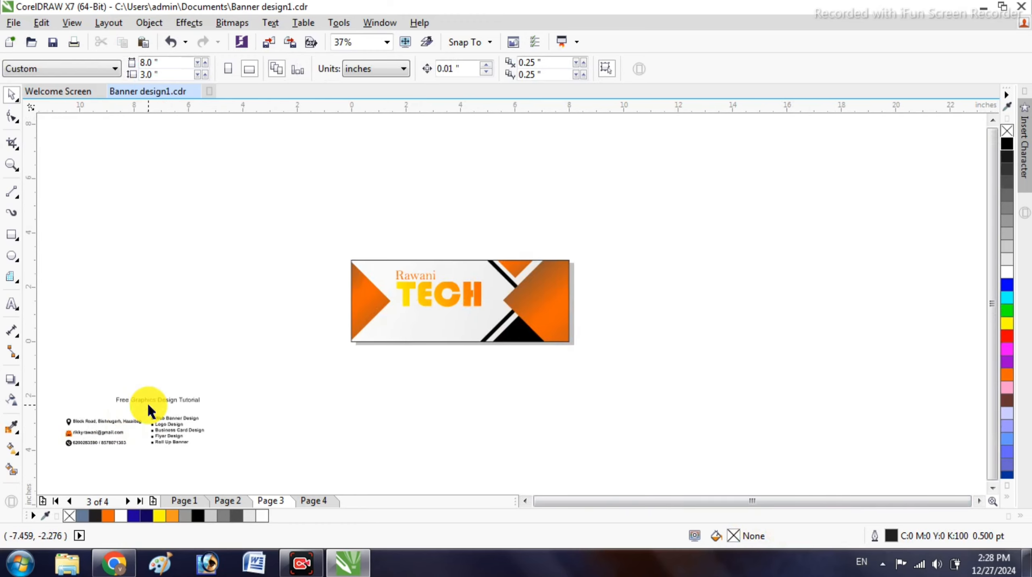
pyautogui.moveTo(146, 402); pyautogui.dragTo(451, 316)
pyautogui.scroll(4, 436, 300)
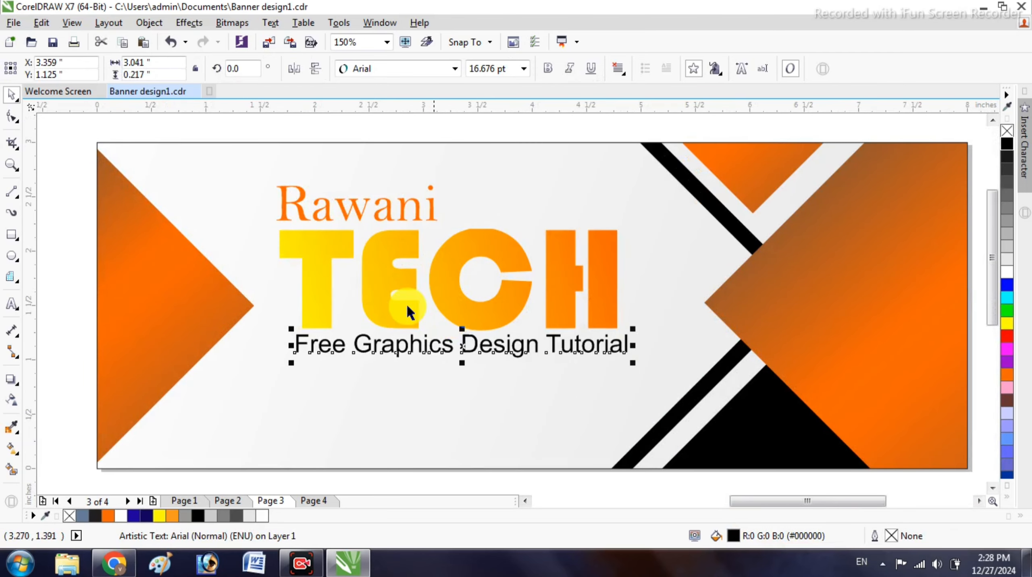
pyautogui.keyDown('shift'); pyautogui.click(322, 297); pyautogui.keyUp('shift')
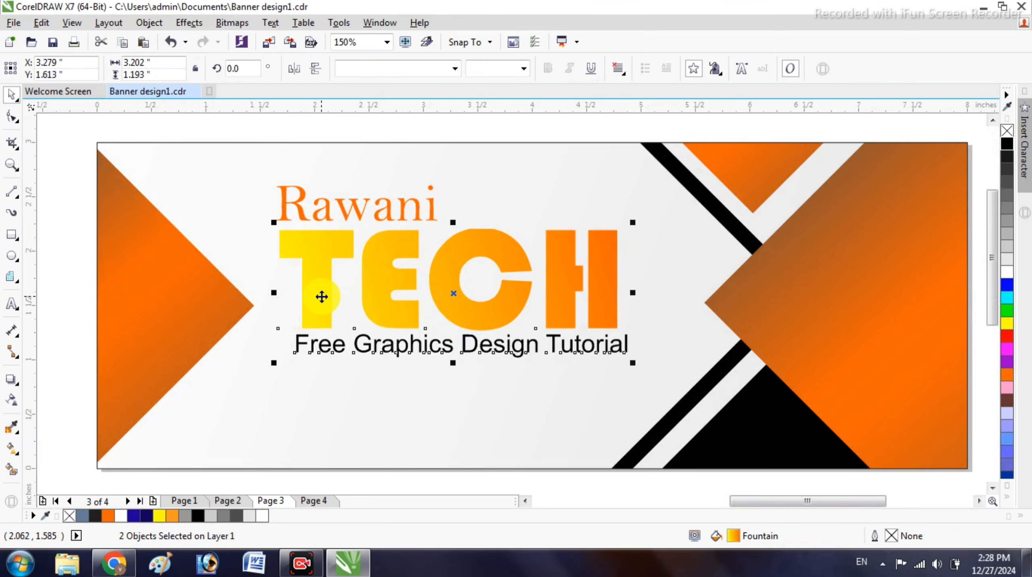
pyautogui.press('c')
pyautogui.click(82, 364)
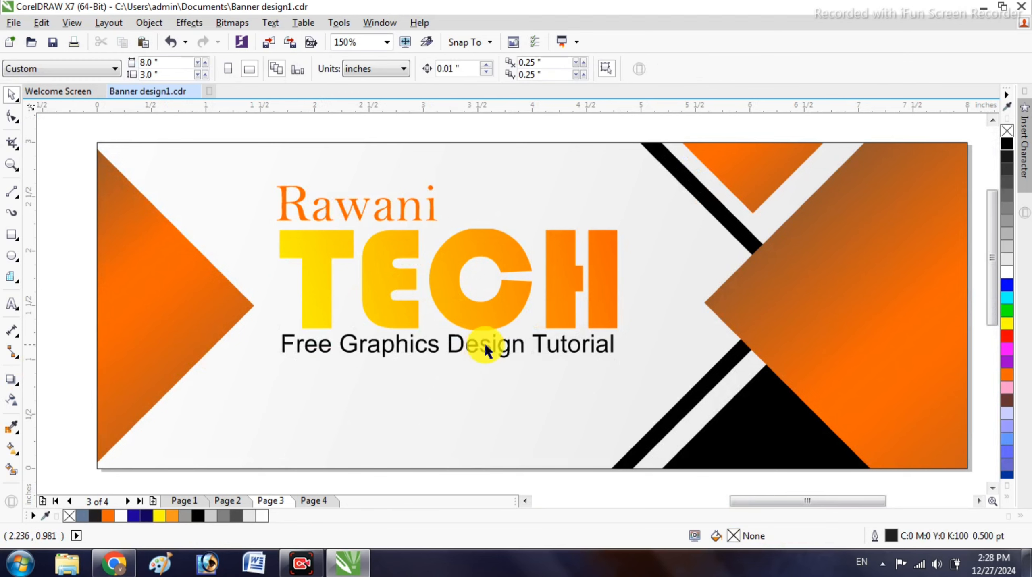
pyautogui.scroll(-2, 433, 336)
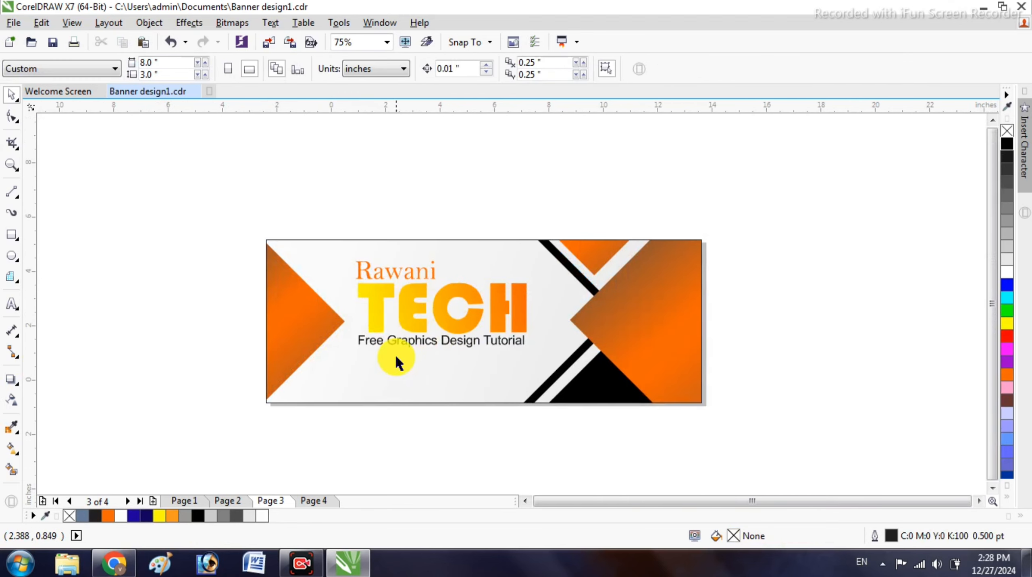
pyautogui.scroll(-2, 395, 353)
pyautogui.scroll(-1, 214, 387)
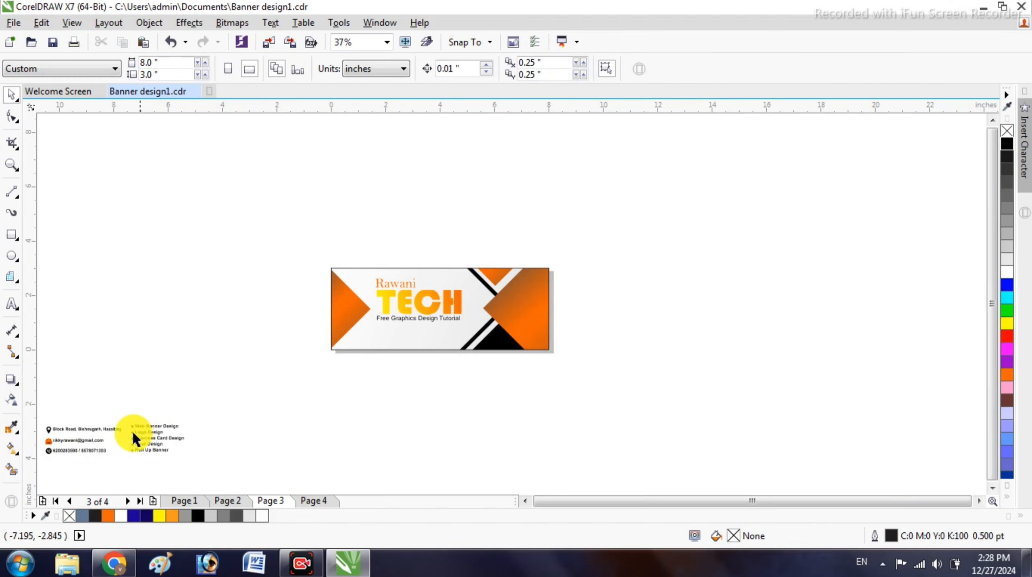
# - Scale the contact rows to under half size and place them at the banner's lower left
pyautogui.moveTo(42, 412); pyautogui.dragTo(147, 467)
pyautogui.moveTo(105, 429); pyautogui.dragTo(420, 336)
pyautogui.scroll(4, 420, 338)
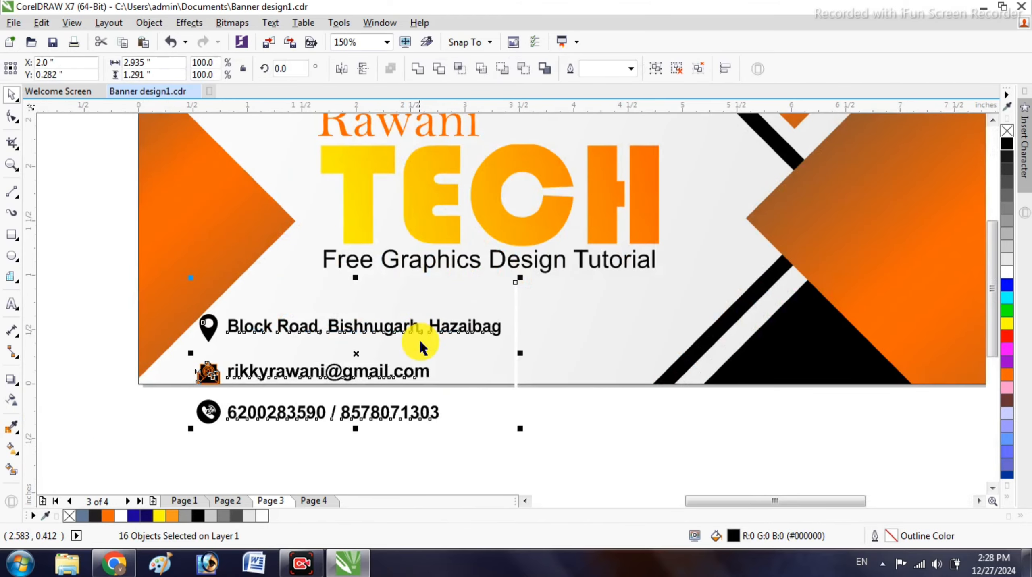
pyautogui.moveTo(520, 429); pyautogui.dragTo(368, 374)
pyautogui.scroll(2, 351, 357)
pyautogui.moveTo(369, 339); pyautogui.dragTo(212, 313)
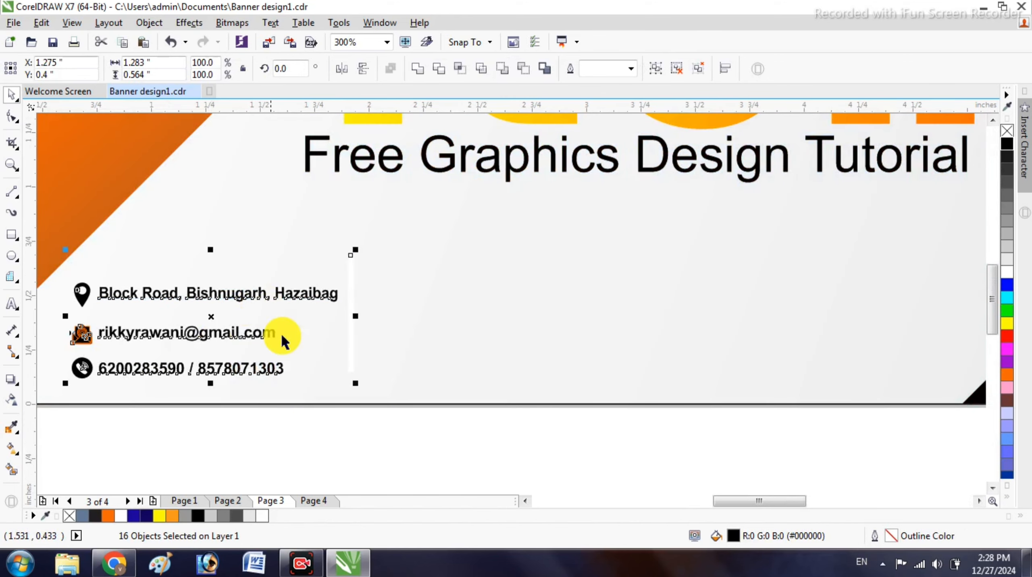
pyautogui.moveTo(352, 381); pyautogui.dragTo(391, 398)
pyautogui.click(365, 454)
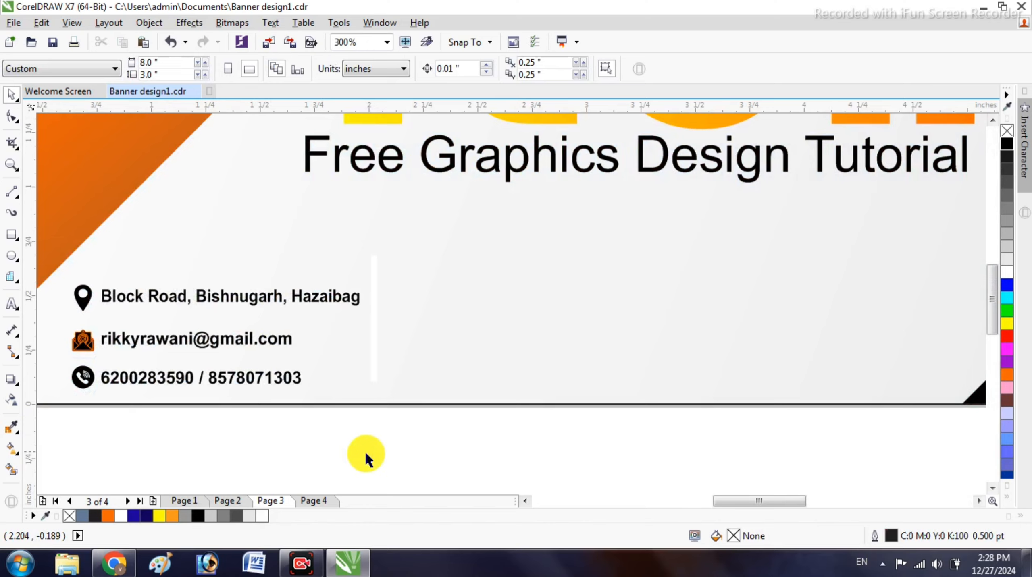
# - Select the whole envelope icon in the contact block
pyautogui.click(371, 358)
pyautogui.press('Escape')
pyautogui.scroll(-1, 373, 358)
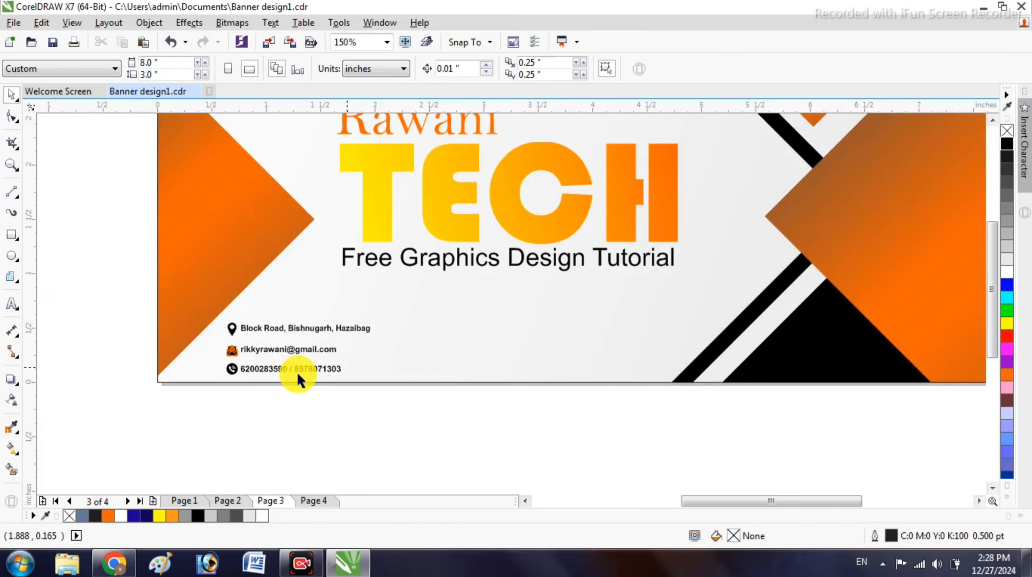
pyautogui.scroll(2, 237, 349)
pyautogui.keyDown('ctrl'); pyautogui.click(224, 347); pyautogui.keyUp('ctrl')
pyautogui.scroll(1, 214, 350)
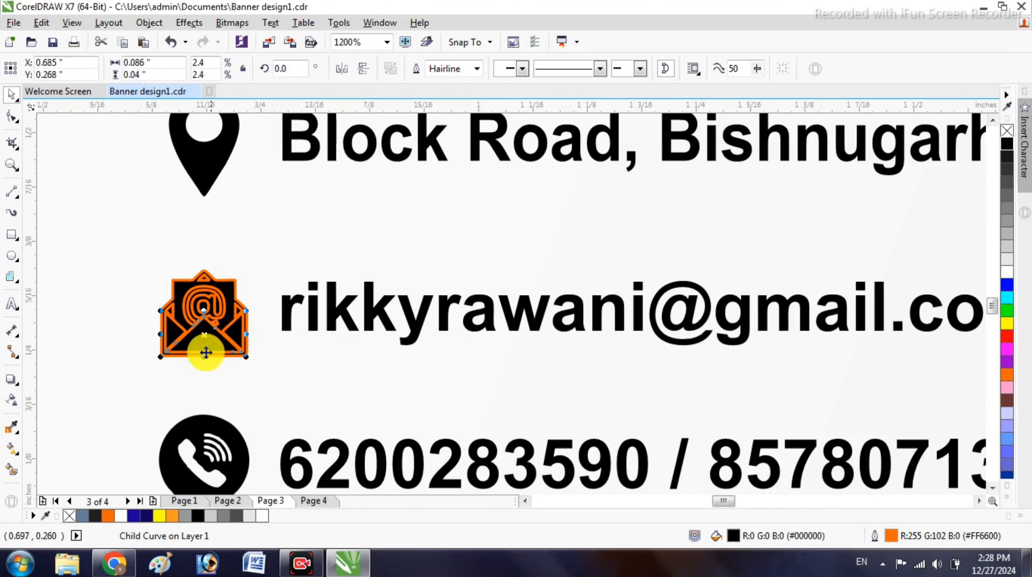
pyautogui.click(214, 313)
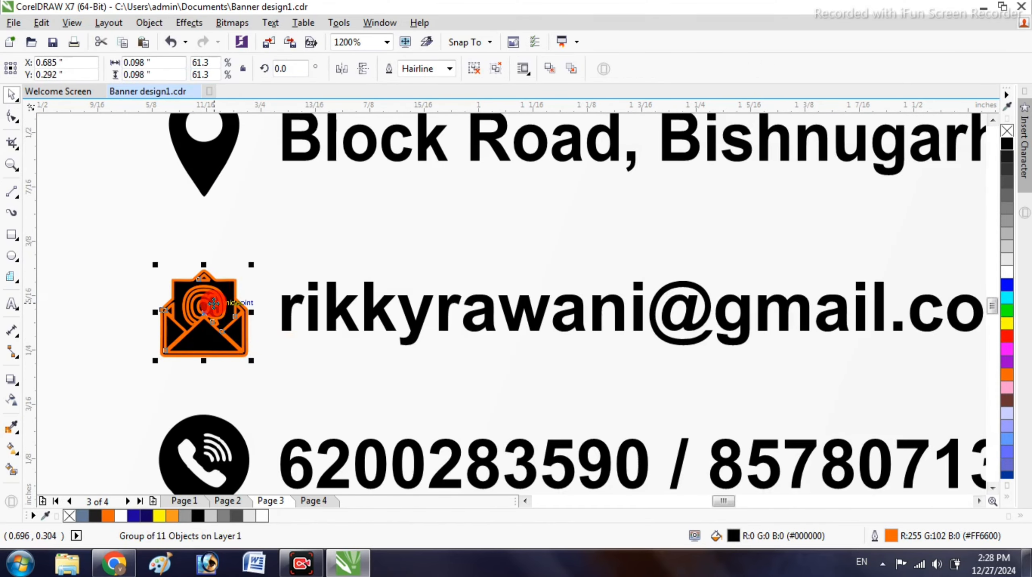
# - Remove the envelope icon's fill and give it an orange outline
pyautogui.rightClick(1008, 130)
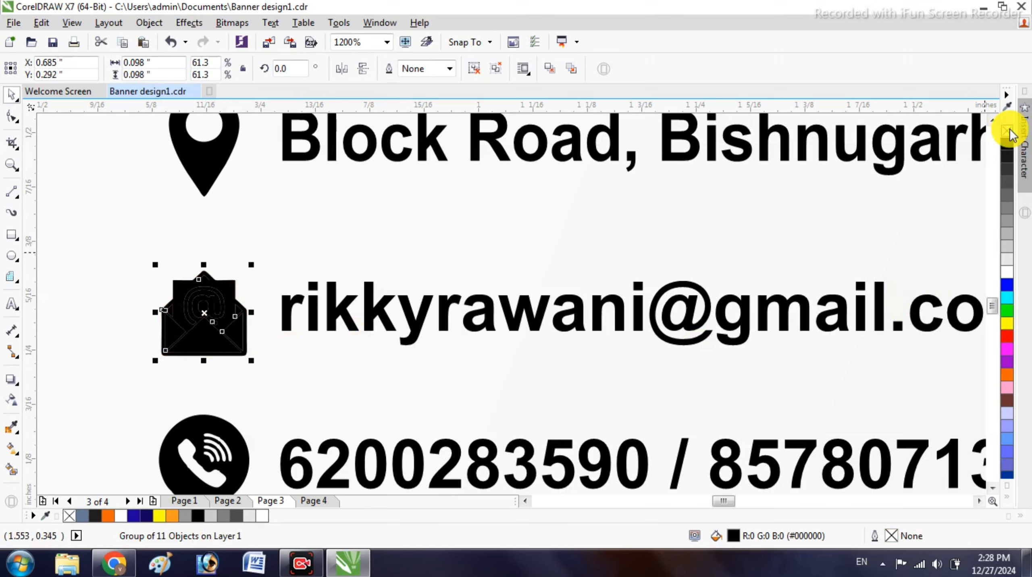
pyautogui.click(1008, 130)
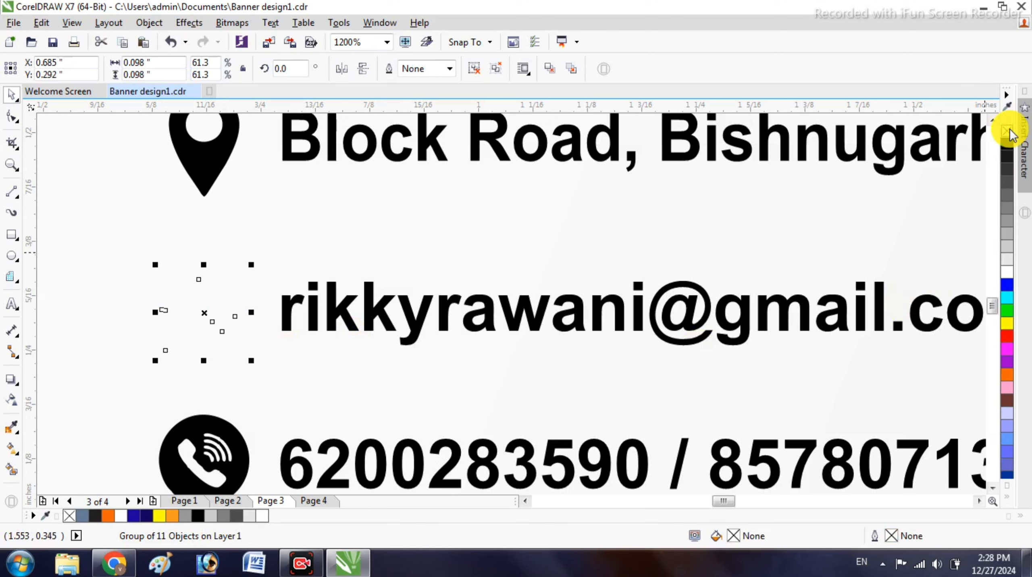
pyautogui.rightClick(1007, 274)
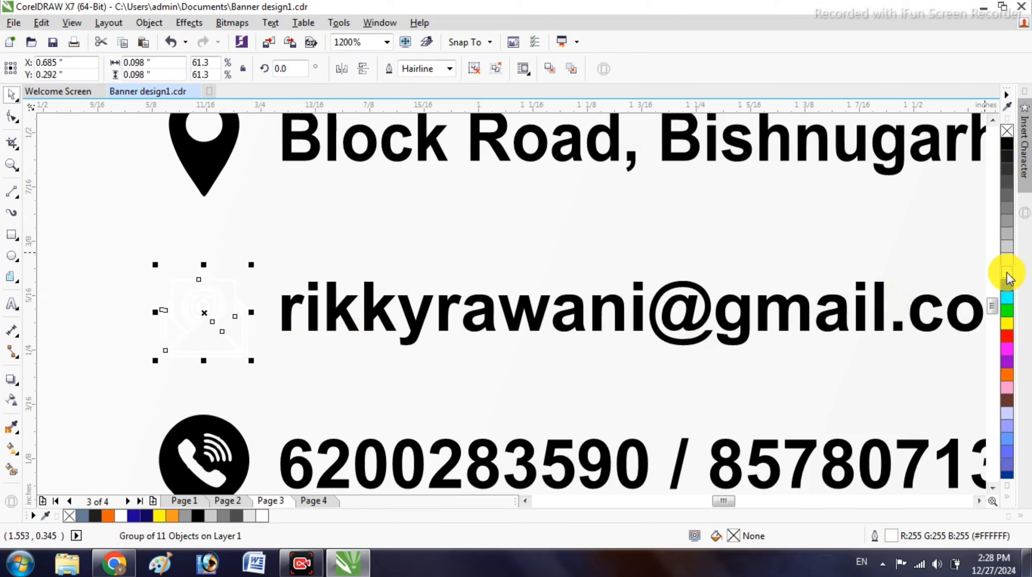
pyautogui.rightClick(1007, 378)
# - Fill the phone icon inside the banner orange
pyautogui.click(244, 446)
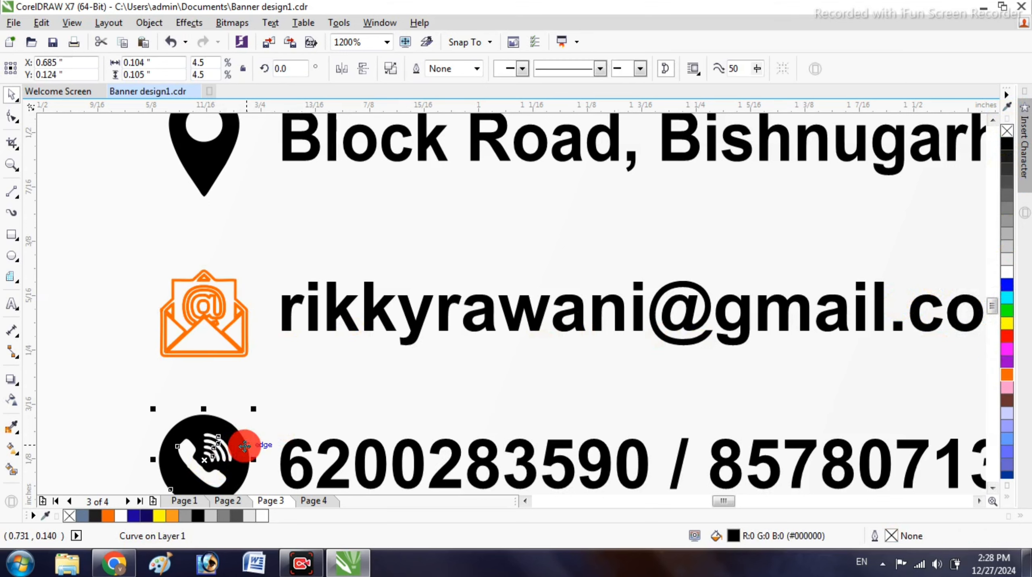
pyautogui.click(1004, 378)
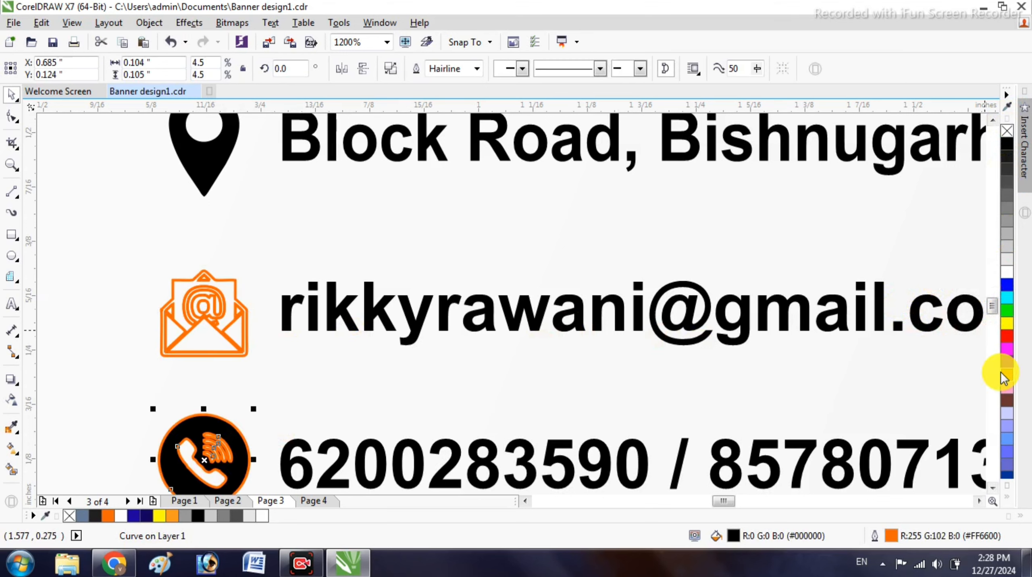
pyautogui.hotkey('ctrl', 'z')
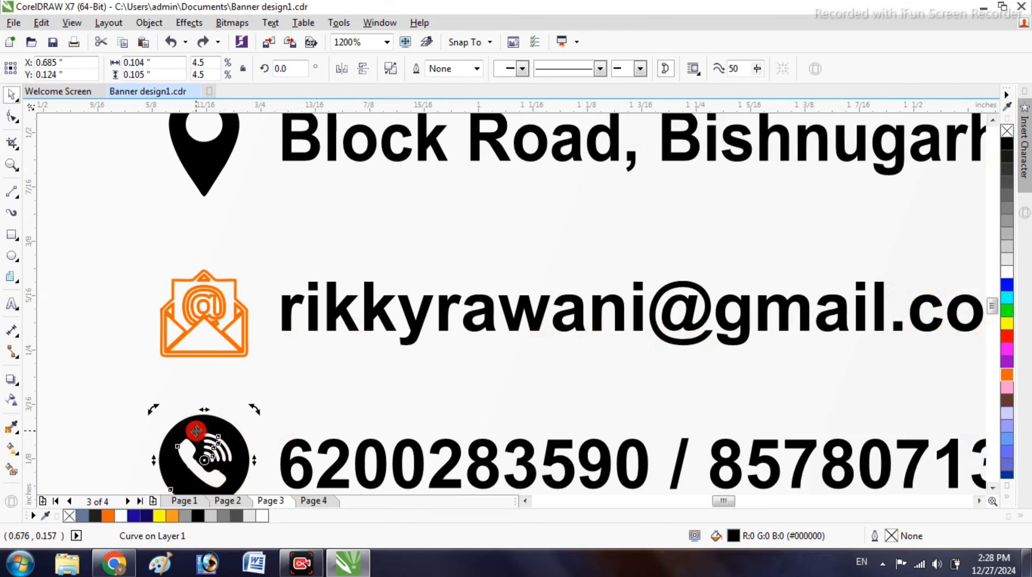
pyautogui.click(190, 451)
pyautogui.keyDown('ctrl'); pyautogui.click(196, 421); pyautogui.keyUp('ctrl')
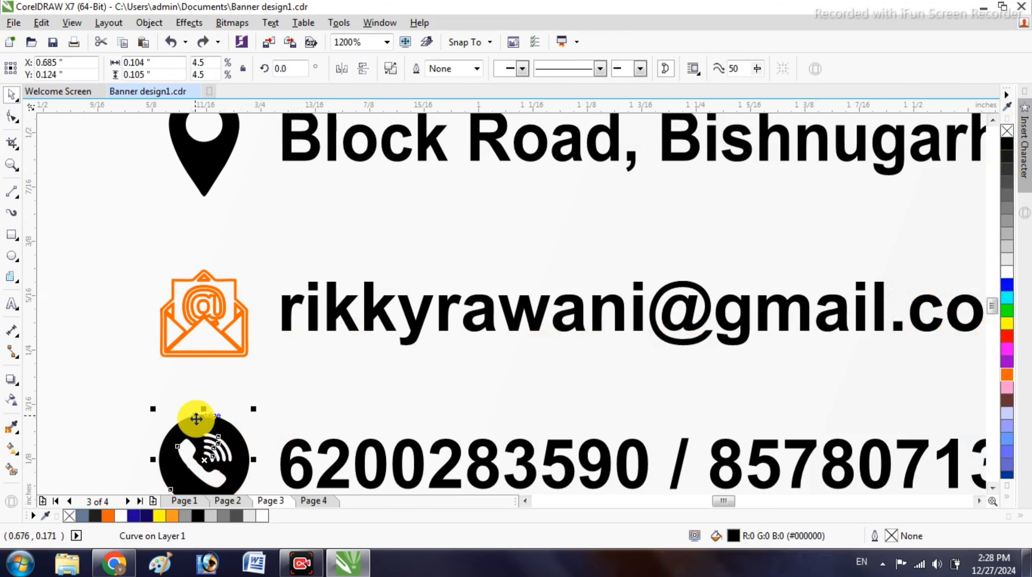
pyautogui.scroll(-1, 297, 327)
pyautogui.click(265, 394)
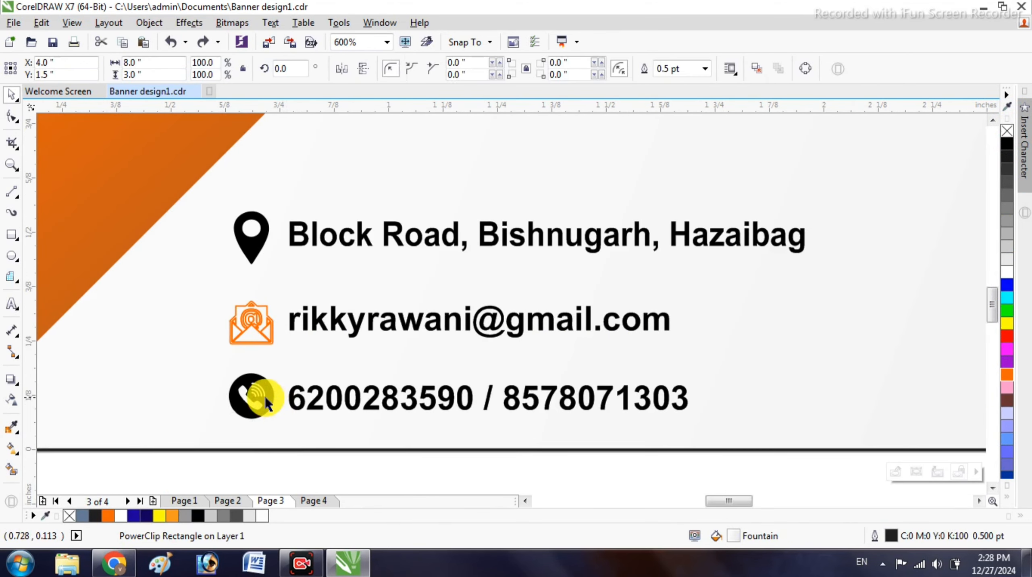
pyautogui.keyDown('ctrl'); pyautogui.click(267, 388); pyautogui.keyUp('ctrl')
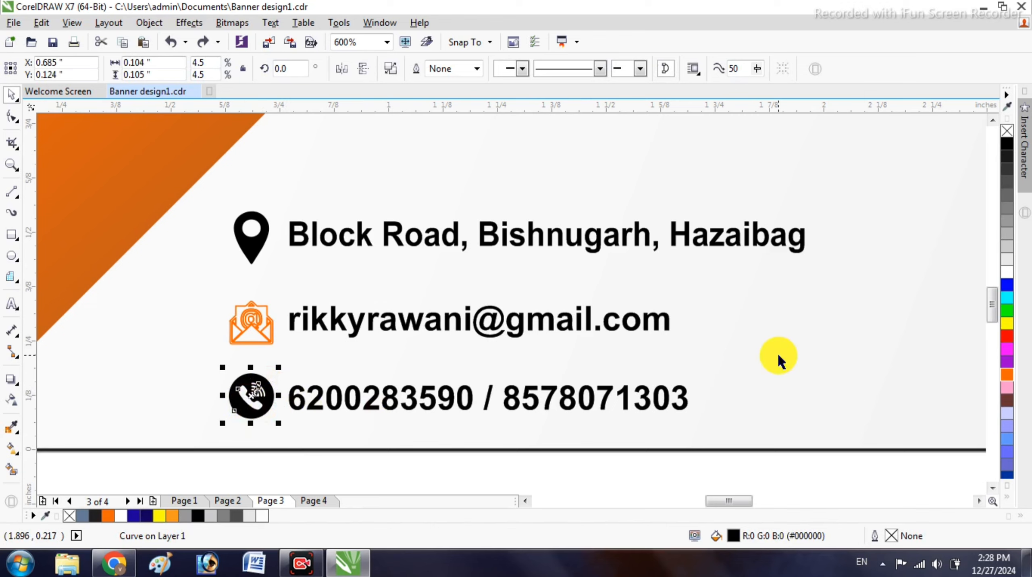
pyautogui.click(1005, 377)
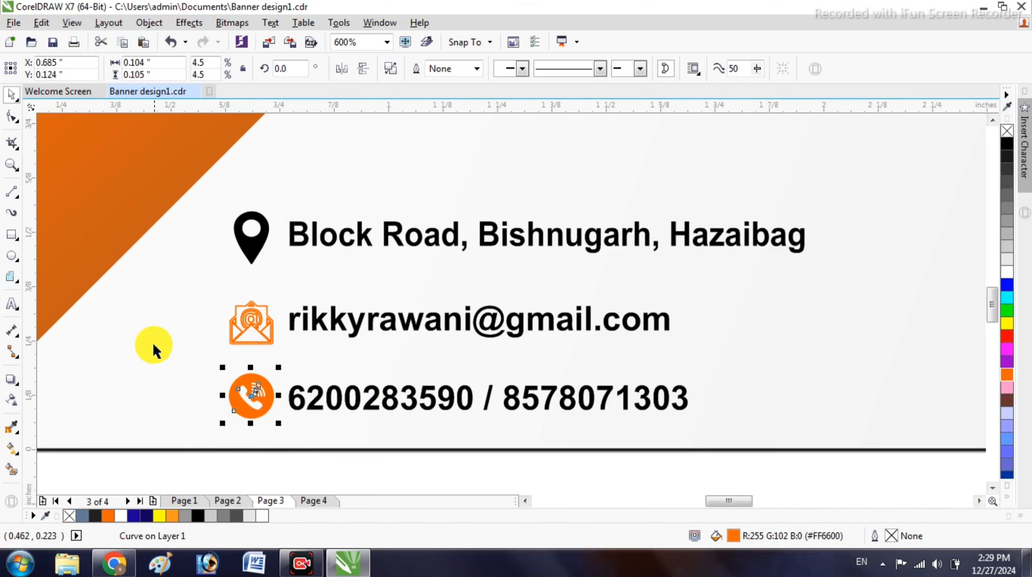
# - Fill the location pin icon orange
pyautogui.click(254, 250)
pyautogui.click(1006, 377)
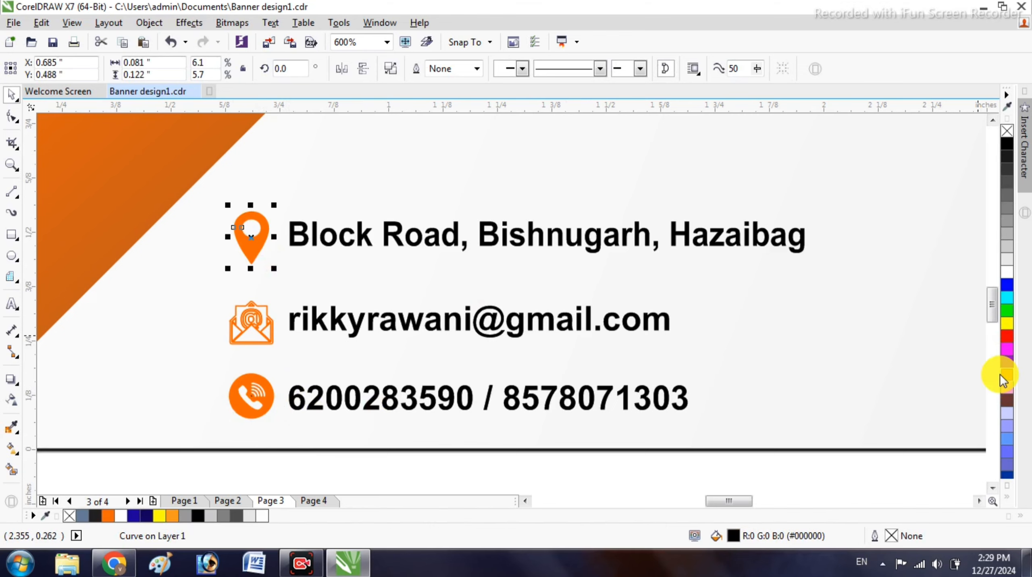
pyautogui.click(441, 471)
pyautogui.scroll(-2, 414, 336)
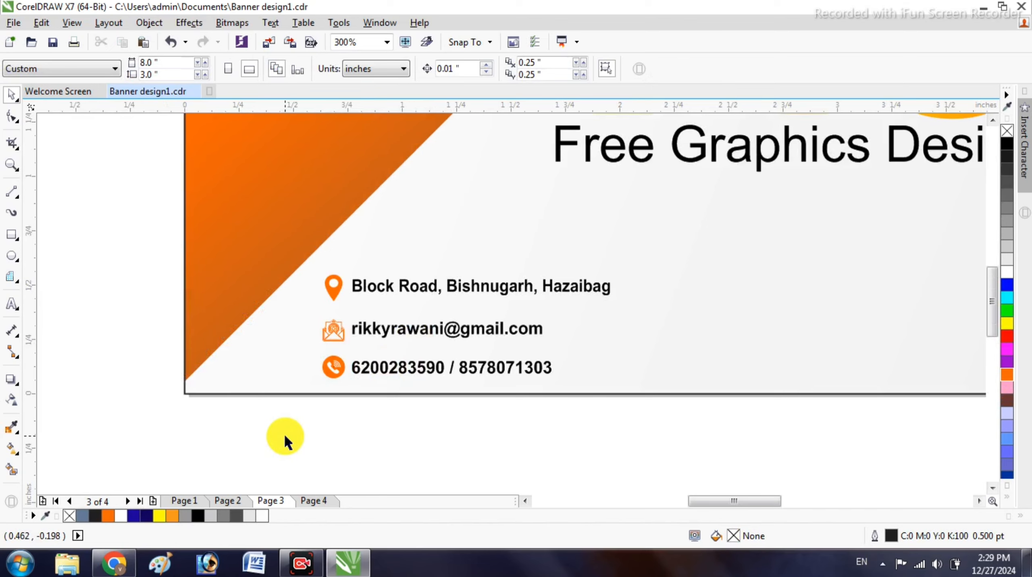
# - Group the phone icon and phone-number text into one object
pyautogui.scroll(-3, 322, 420)
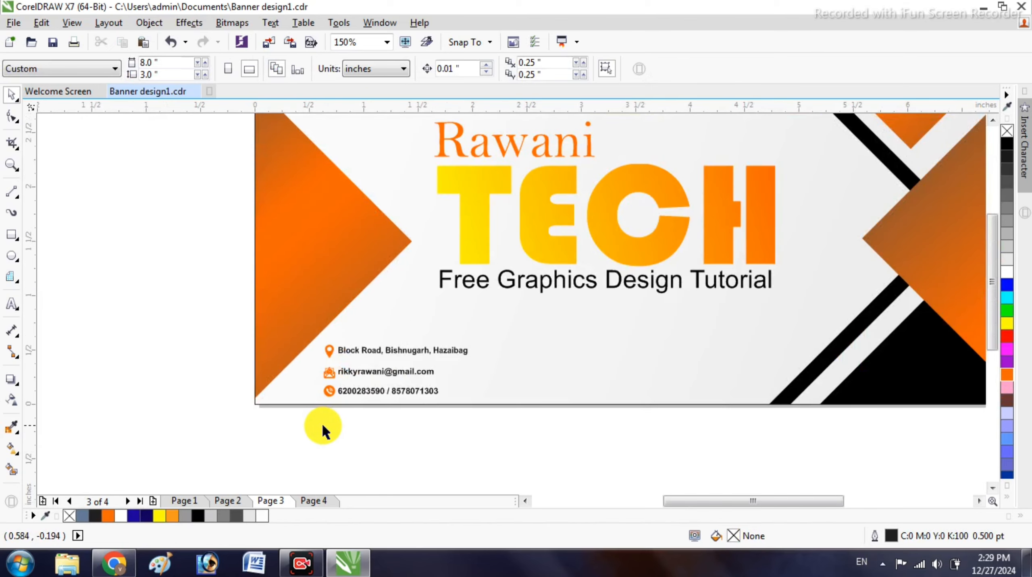
pyautogui.scroll(3, 330, 415)
pyautogui.click(350, 372)
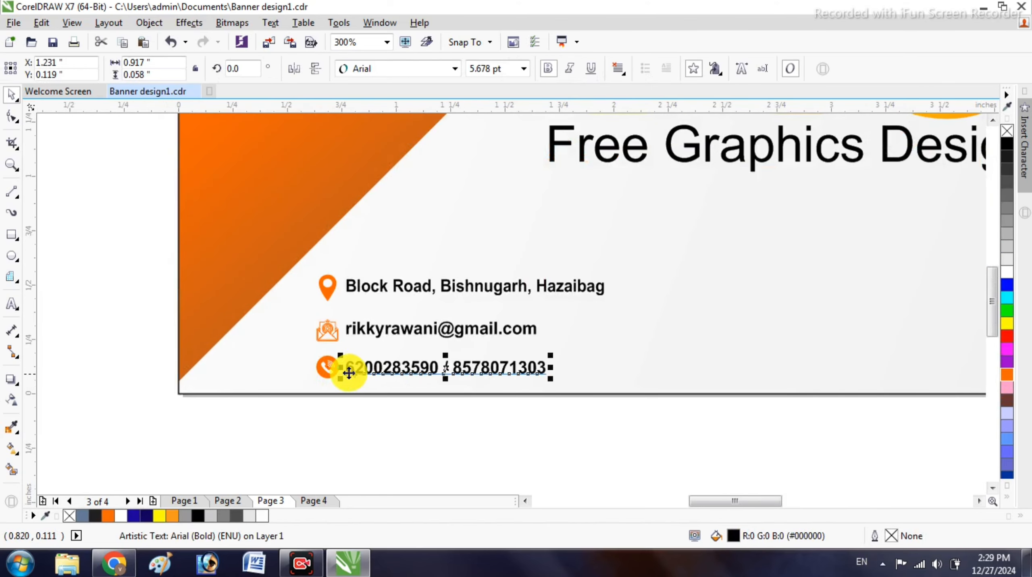
pyautogui.moveTo(298, 440); pyautogui.dragTo(531, 346)
pyautogui.rightClick(407, 364)
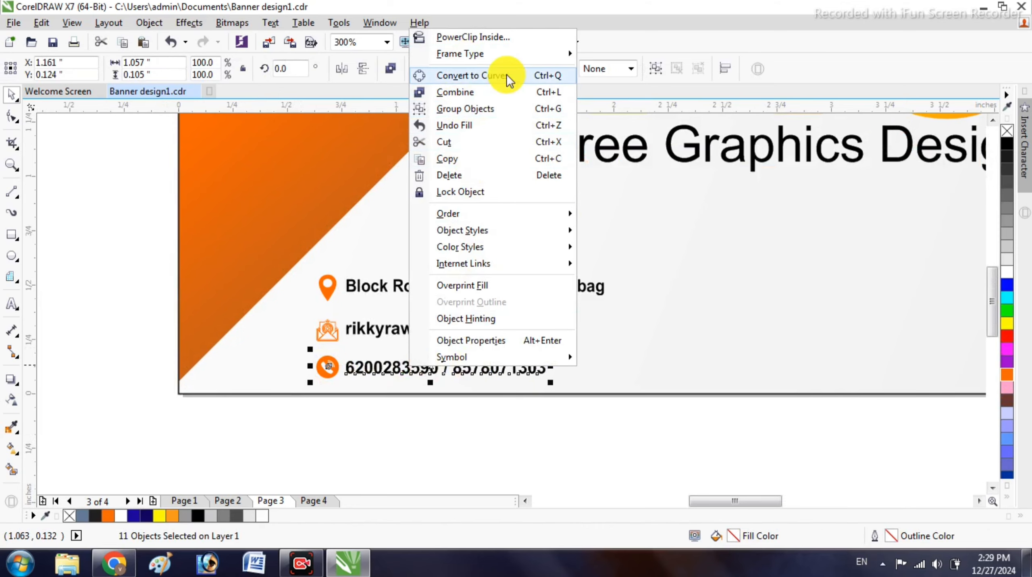
pyautogui.click(514, 113)
# - Group the email icon and email address line into one object
pyautogui.scroll(-2, 344, 372)
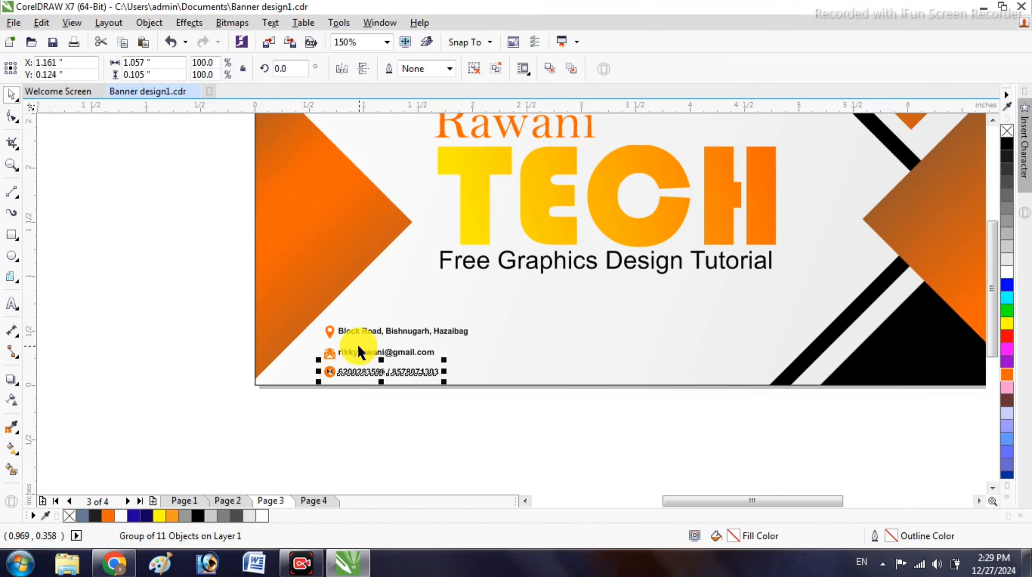
pyautogui.scroll(2, 358, 351)
pyautogui.moveTo(518, 374); pyautogui.dragTo(518, 374)
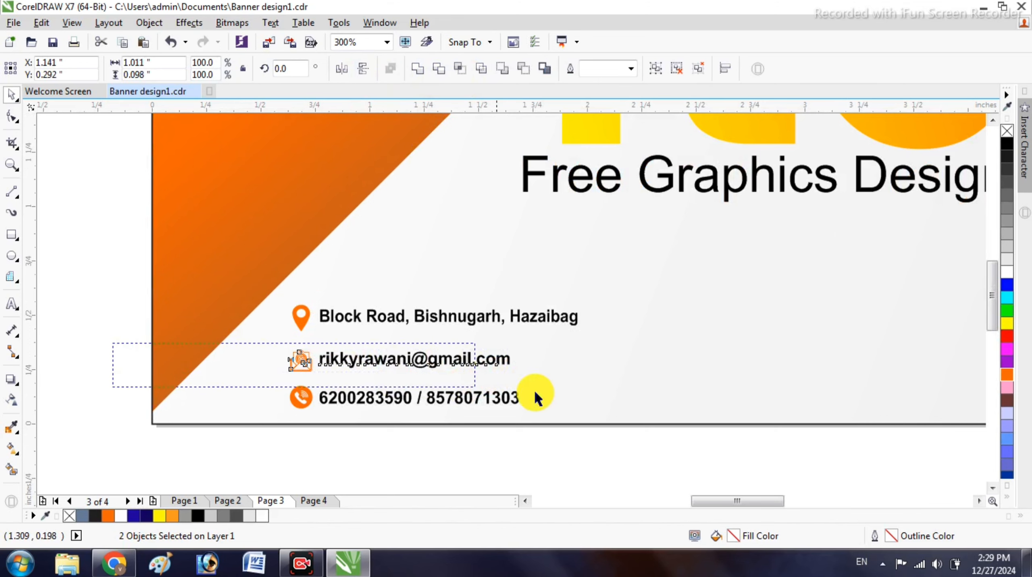
pyautogui.moveTo(570, 380); pyautogui.dragTo(571, 380)
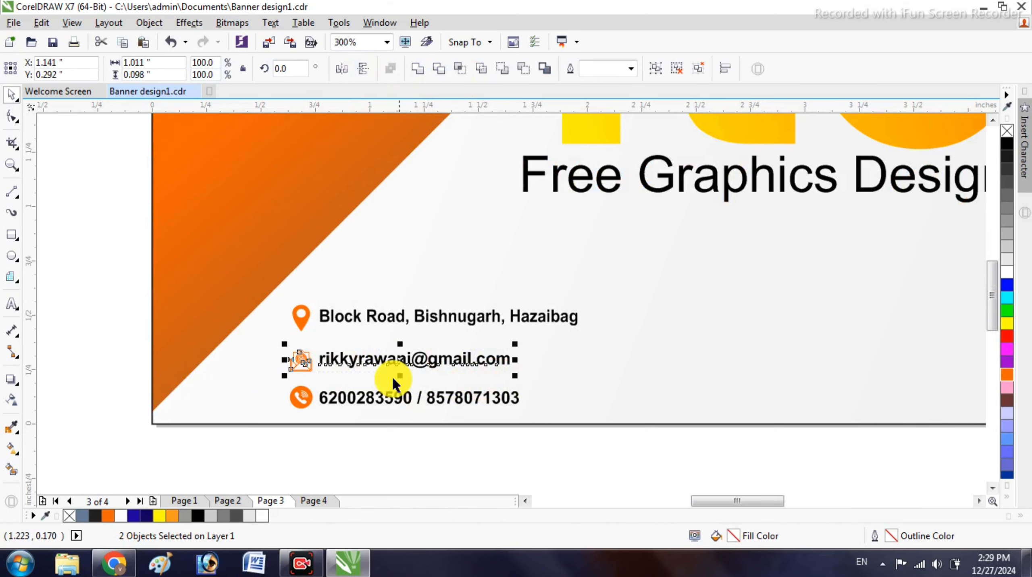
pyautogui.rightClick(403, 359)
pyautogui.click(533, 102)
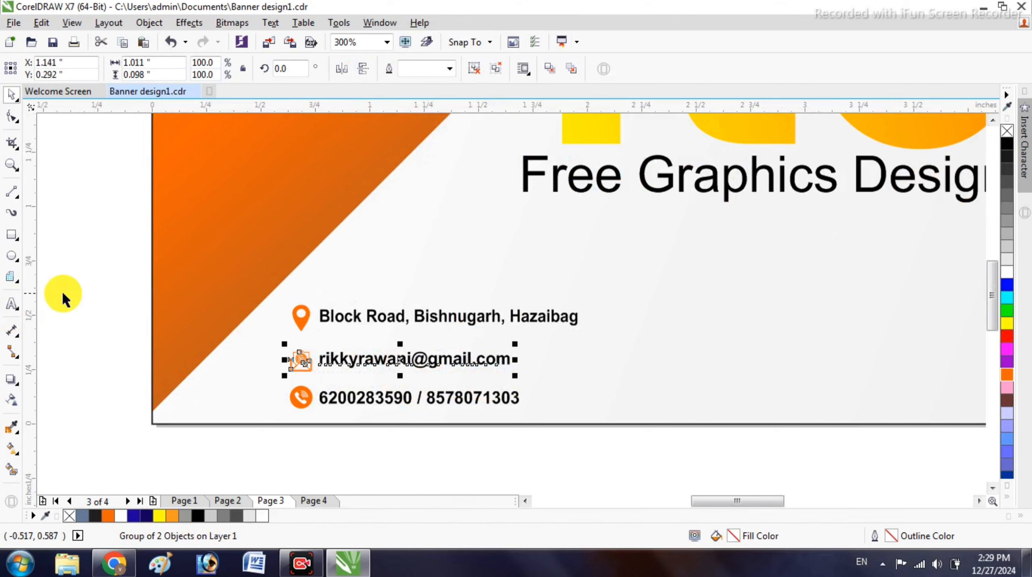
# - Group the address pin icon and address text into one object
pyautogui.moveTo(647, 346); pyautogui.dragTo(647, 347)
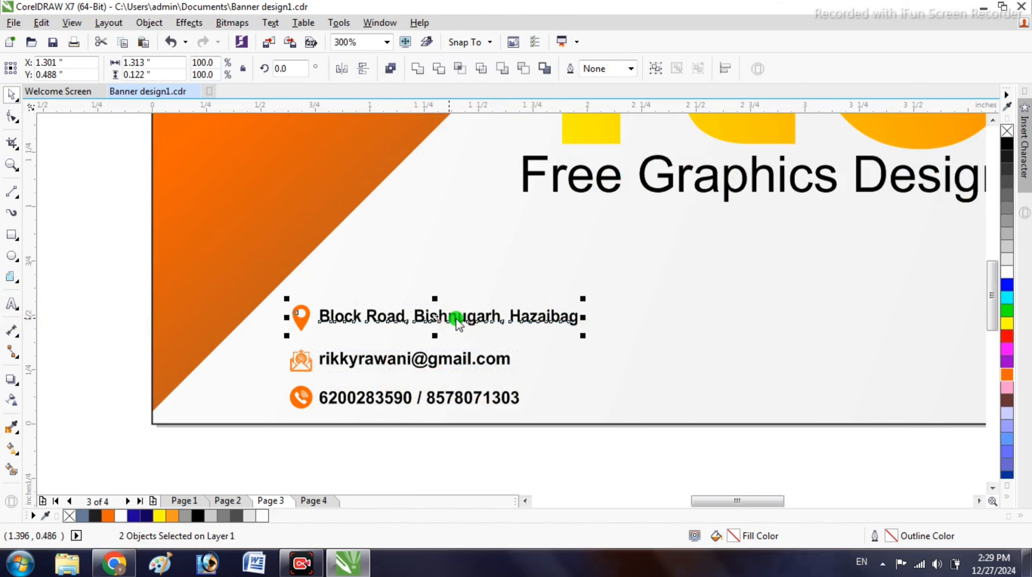
pyautogui.rightClick(456, 318)
pyautogui.click(569, 291)
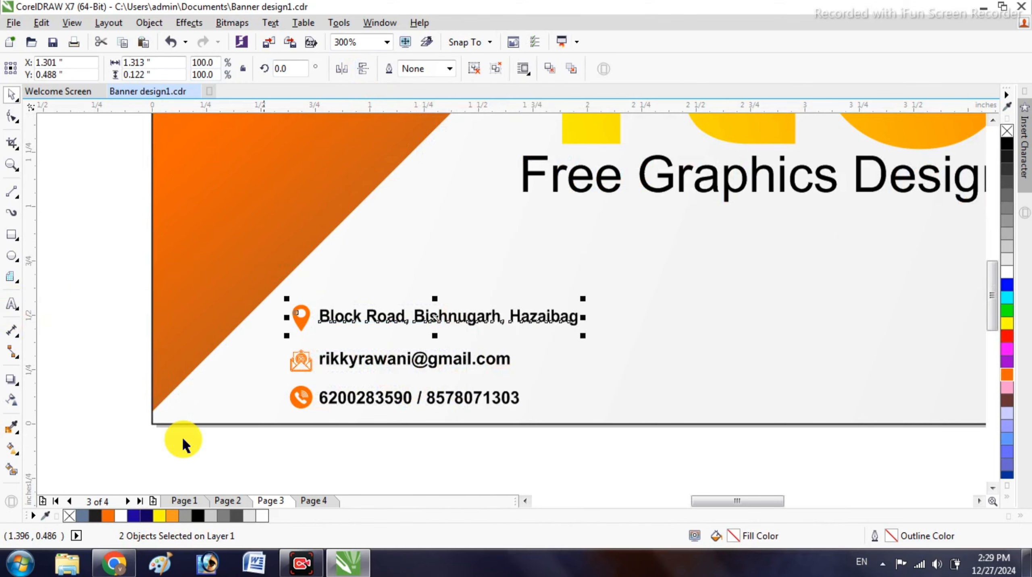
pyautogui.scroll(-2, 183, 437)
pyautogui.click(255, 407)
pyautogui.click(259, 407)
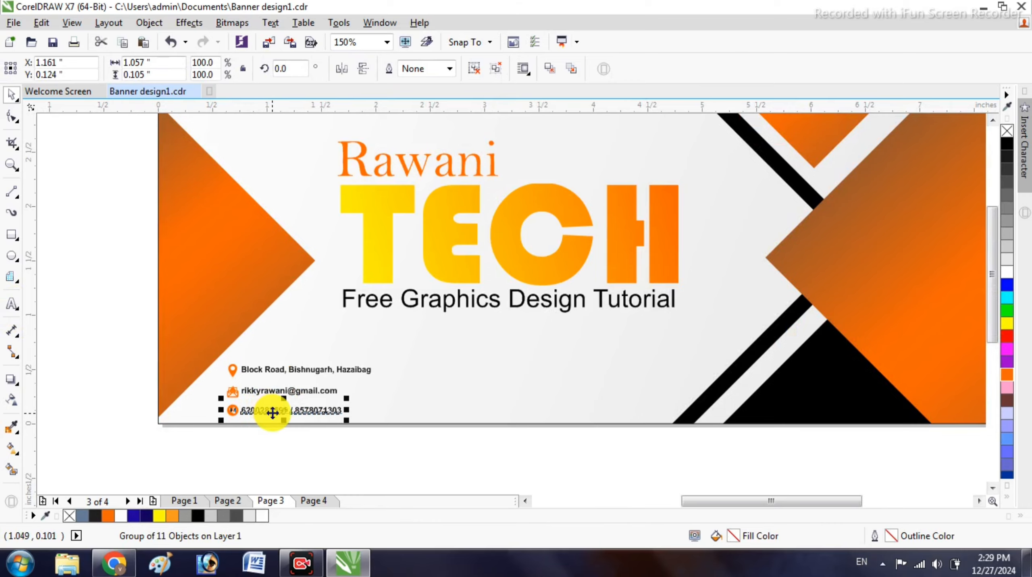
# - Move the phone, email and address rows into a single line along the bottom
pyautogui.moveTo(311, 410); pyautogui.dragTo(596, 444)
pyautogui.moveTo(276, 388); pyautogui.dragTo(467, 411)
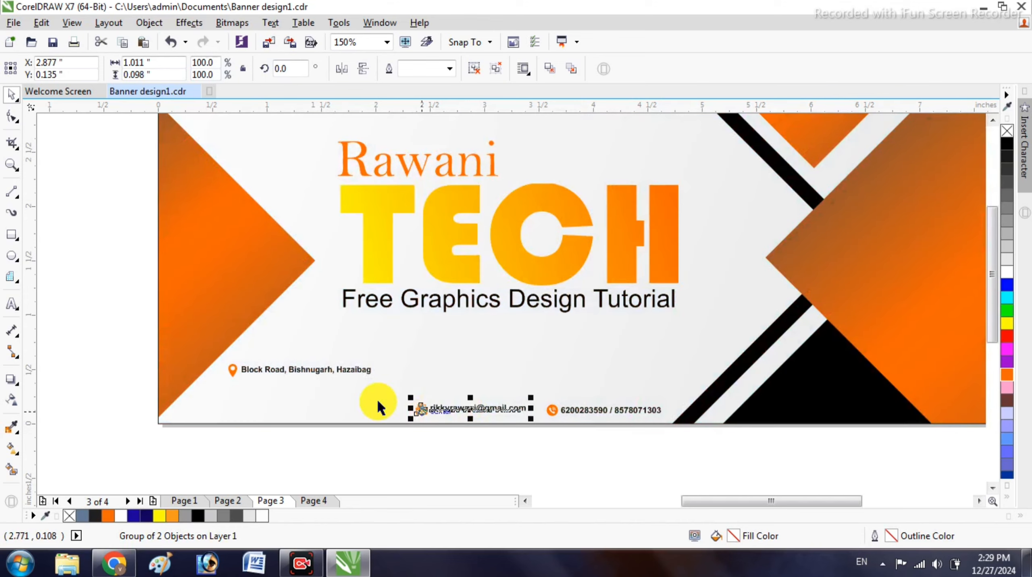
pyautogui.moveTo(333, 369); pyautogui.dragTo(315, 406)
pyautogui.click(138, 436)
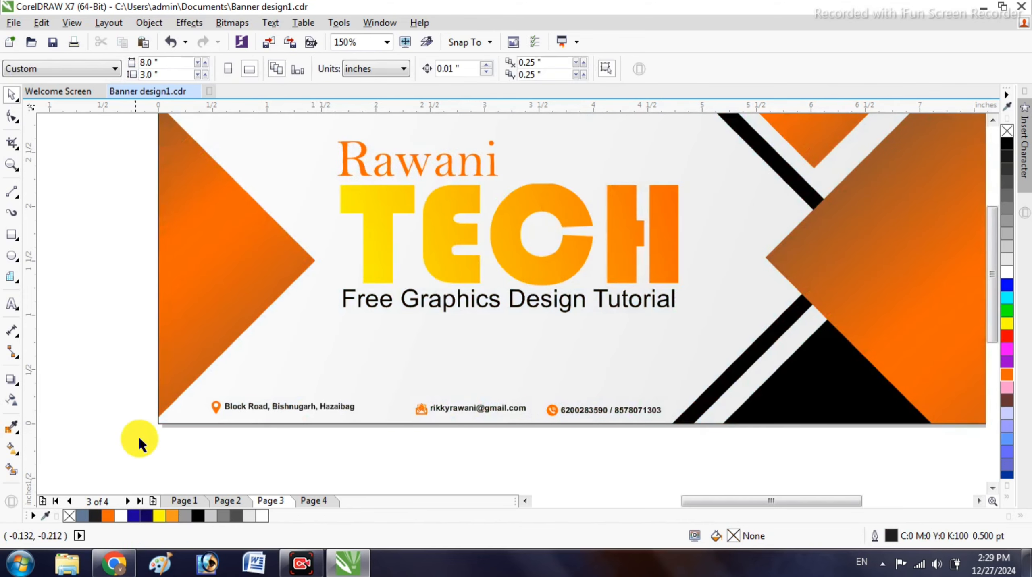
# - Enlarge the address and email rows slightly and shift each left
pyautogui.scroll(2, 245, 400)
pyautogui.click(245, 405)
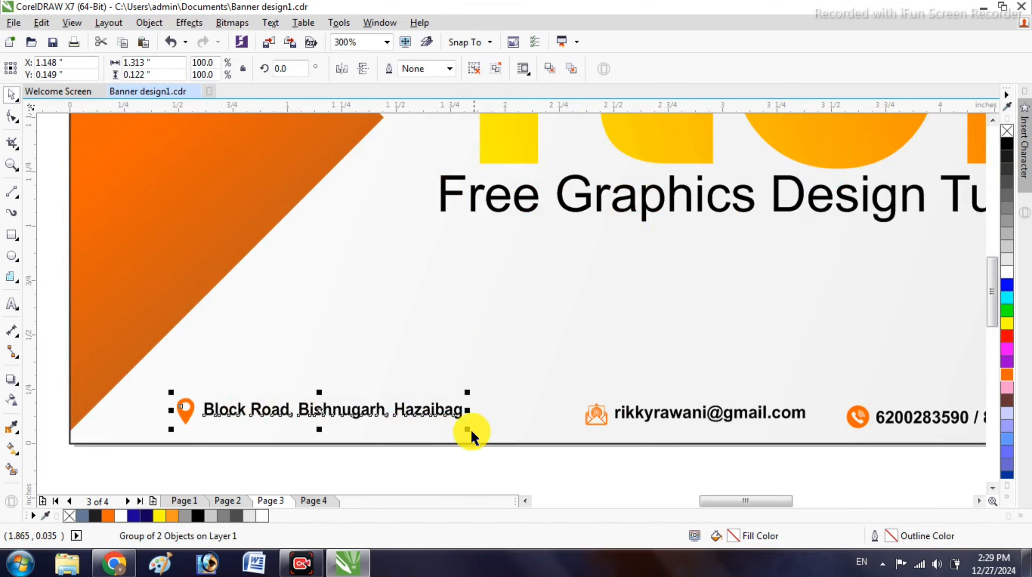
pyautogui.moveTo(482, 437); pyautogui.dragTo(533, 444)
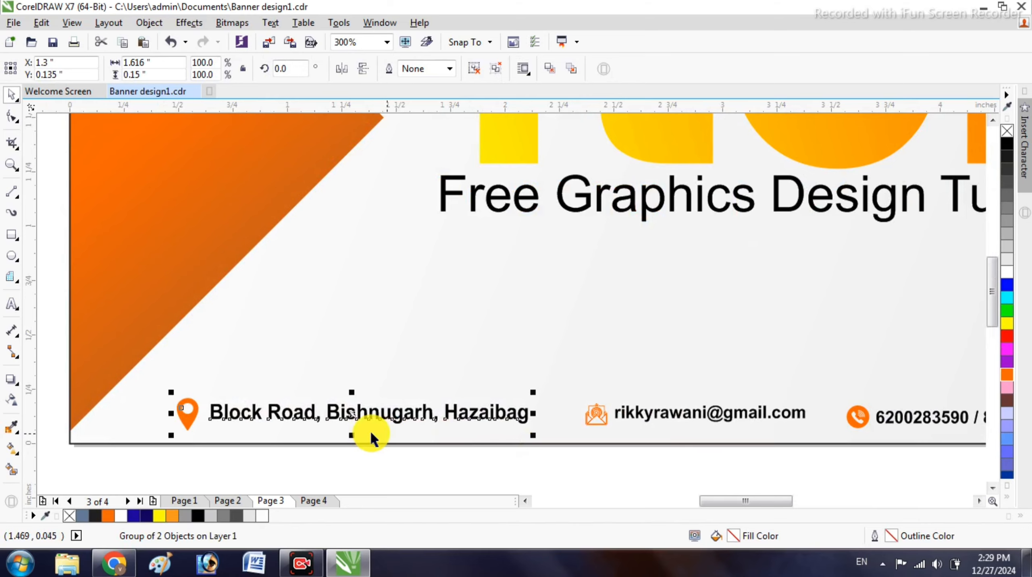
pyautogui.moveTo(356, 413); pyautogui.dragTo(300, 413)
pyautogui.click(374, 465)
pyautogui.click(685, 421)
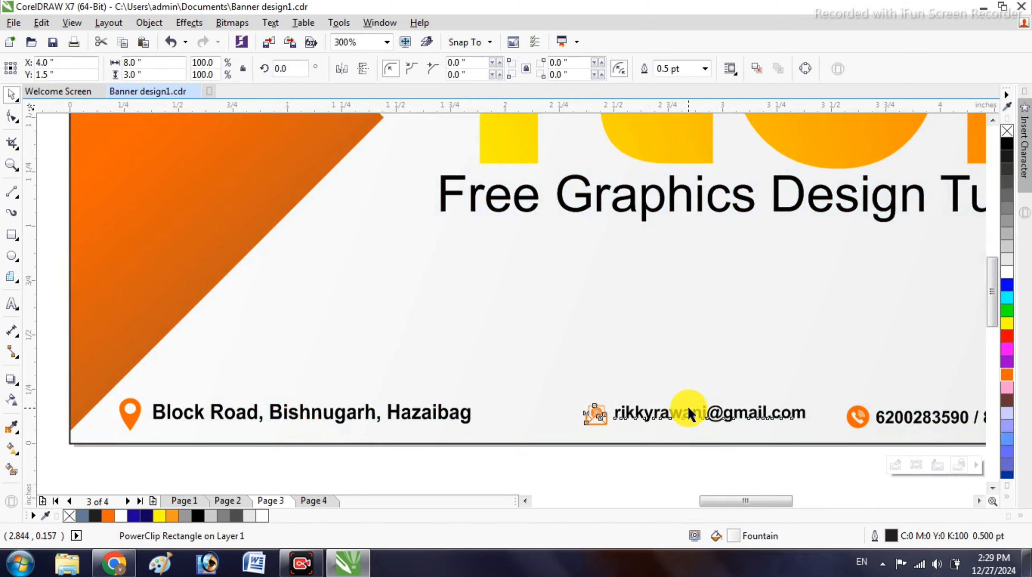
pyautogui.moveTo(812, 433); pyautogui.dragTo(825, 434)
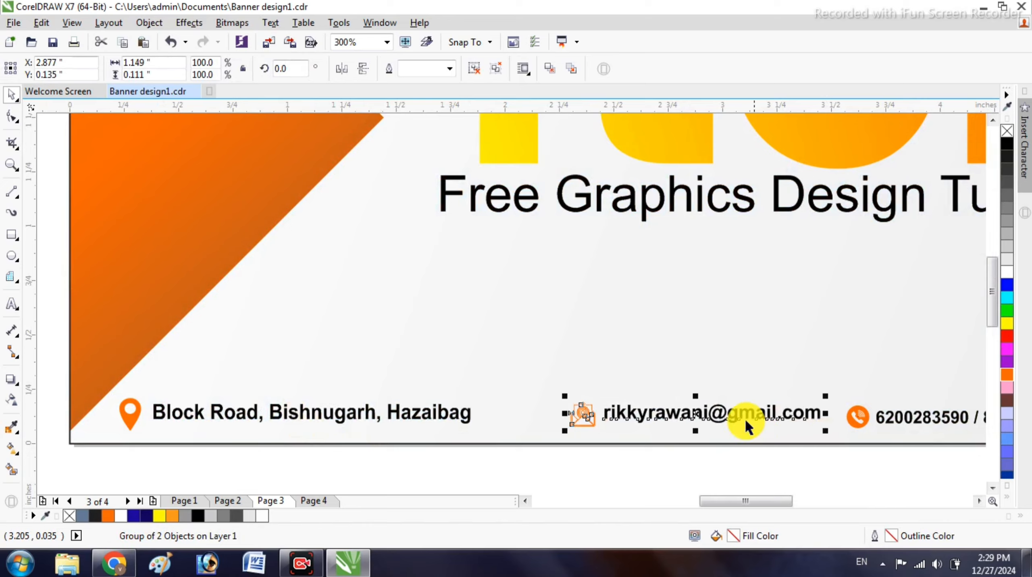
pyautogui.moveTo(705, 409); pyautogui.dragTo(618, 412)
pyautogui.scroll(-2, 421, 404)
pyautogui.click(553, 465)
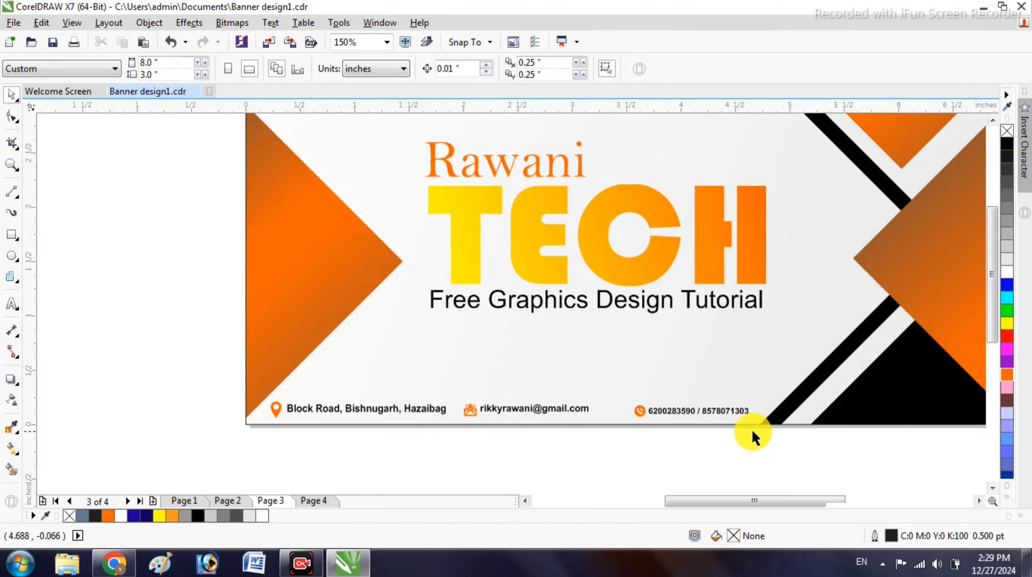
# - Enlarge the phone-number row slightly and nudge it left into line
pyautogui.scroll(2, 753, 434)
pyautogui.click(660, 392)
pyautogui.moveTo(750, 407); pyautogui.dragTo(769, 419)
pyautogui.scroll(-1, 688, 403)
pyautogui.moveTo(168, 365); pyautogui.dragTo(749, 457)
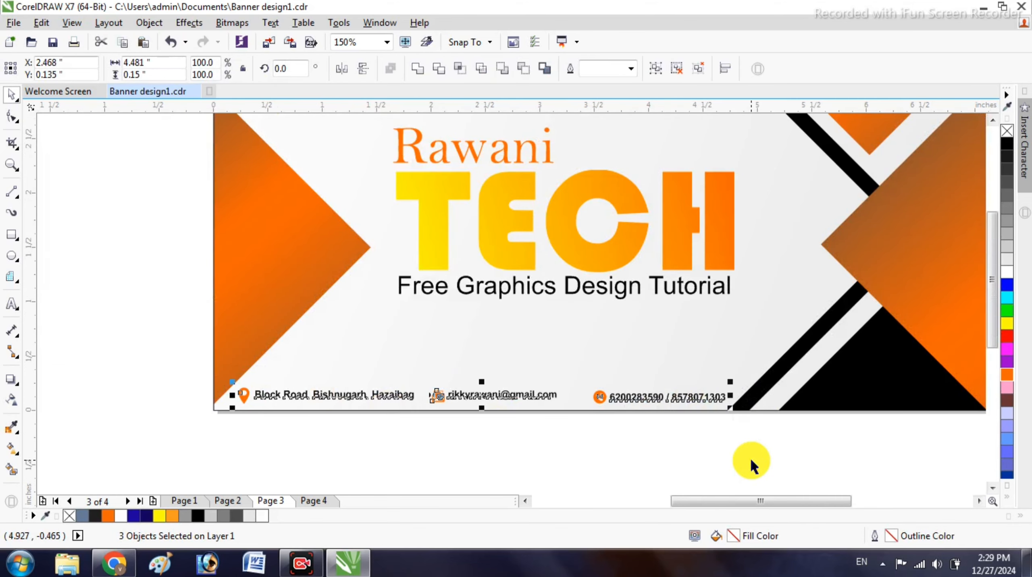
pyautogui.click(721, 456)
pyautogui.click(639, 397)
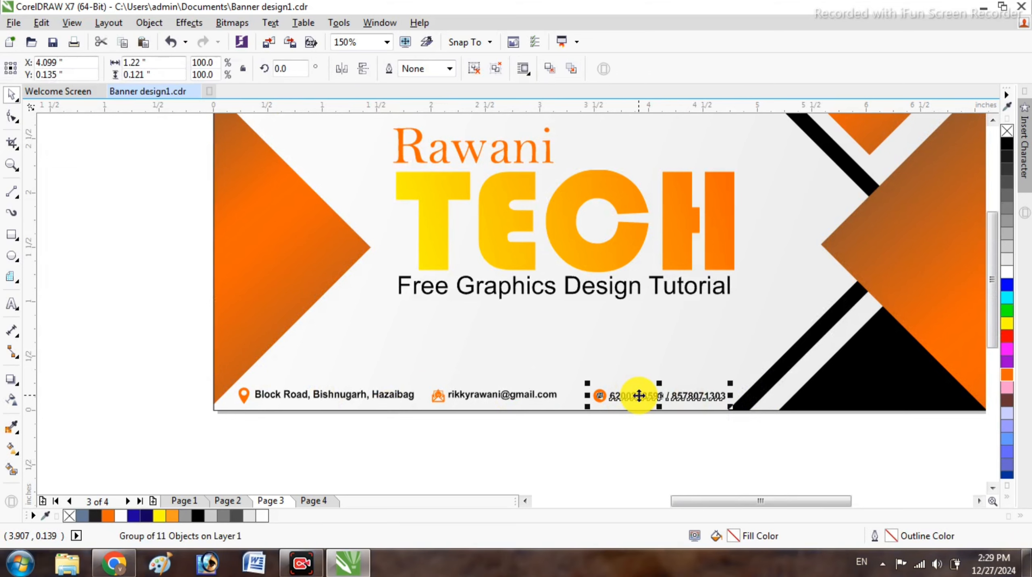
pyautogui.press('Left')
pyautogui.press('Left')
pyautogui.press('Left')
pyautogui.press('Left')
pyautogui.press('Left')
pyautogui.press('Left')
pyautogui.press('Left')
pyautogui.press('Left')
pyautogui.press('Left')
pyautogui.press('Left')
pyautogui.press('Left')
pyautogui.press('Left')
pyautogui.press('Left')
pyautogui.press('Left')
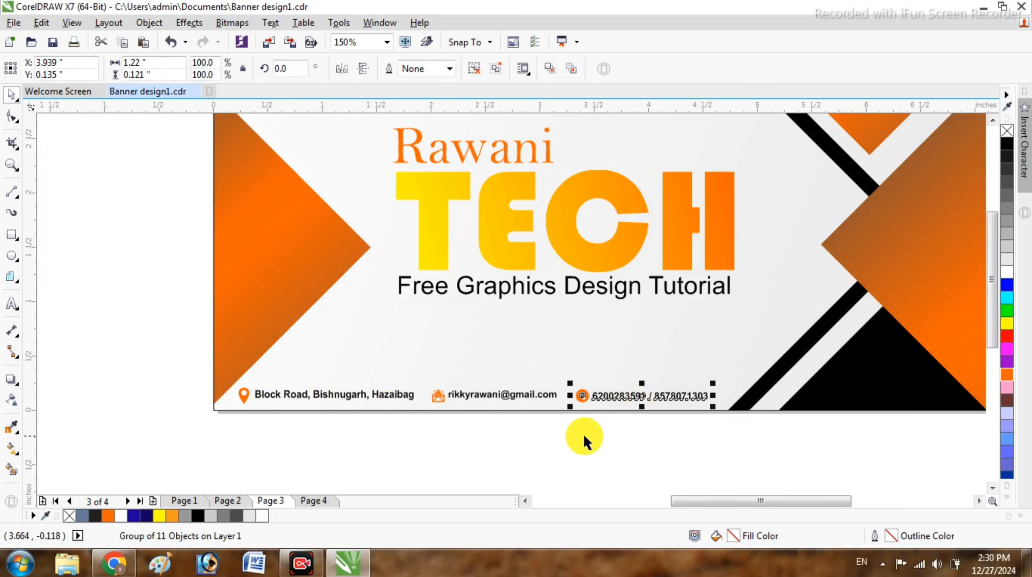
pyautogui.click(583, 434)
pyautogui.scroll(-1, 346, 352)
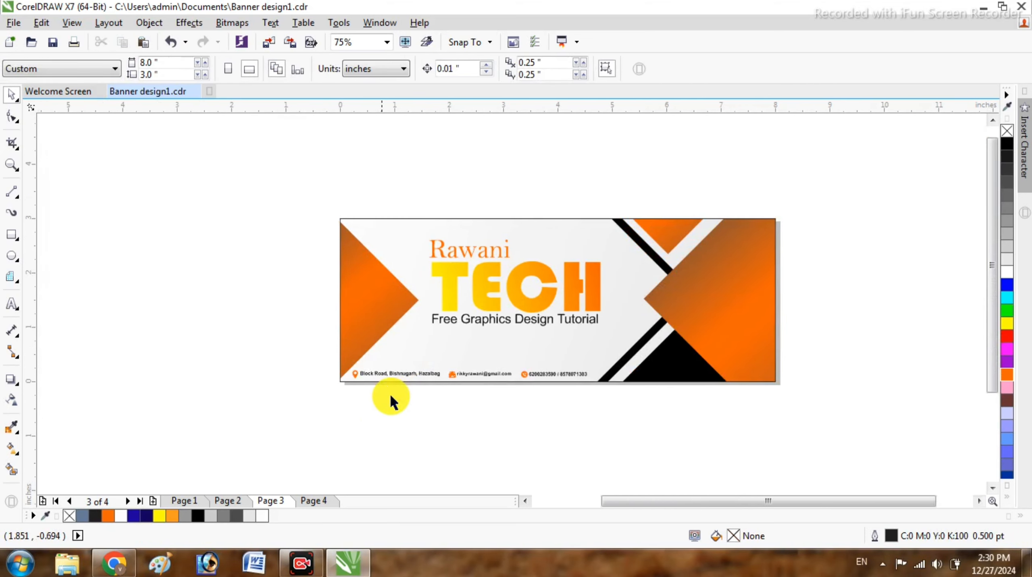
# - Move the services bullet list onto the right side of the banner
pyautogui.scroll(-1, 416, 358)
pyautogui.scroll(-1, 416, 358)
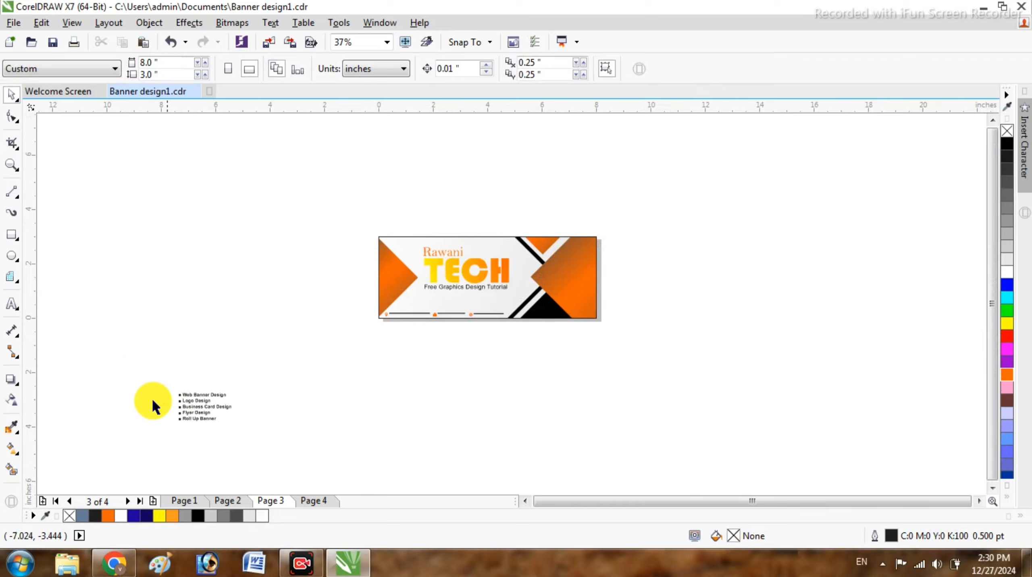
pyautogui.click(193, 400)
pyautogui.scroll(1, 194, 399)
pyautogui.moveTo(205, 413); pyautogui.dragTo(711, 194)
pyautogui.scroll(1, 819, 258)
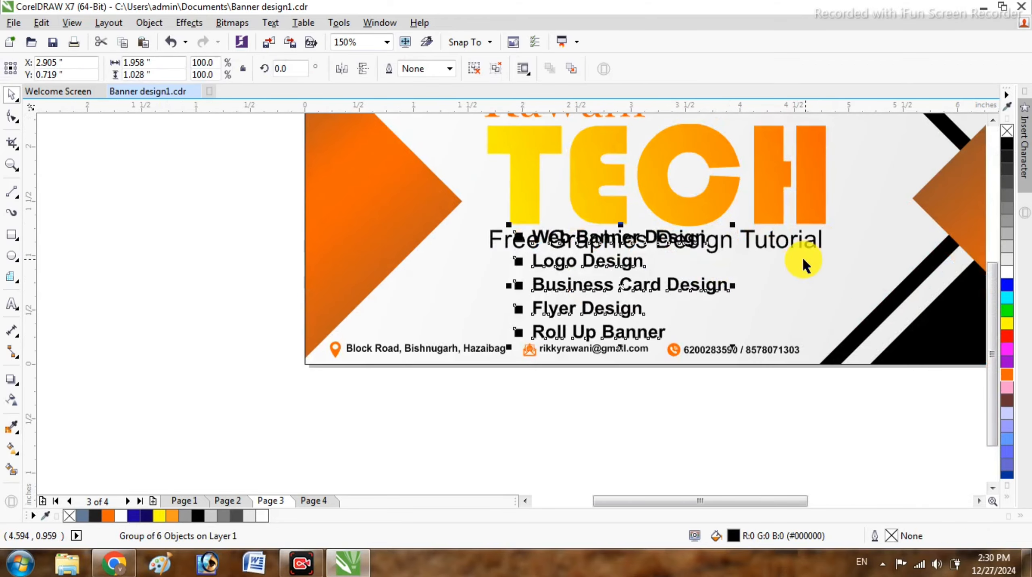
pyautogui.scroll(1, 591, 293)
pyautogui.scroll(-2, 589, 293)
pyautogui.scroll(1, 659, 292)
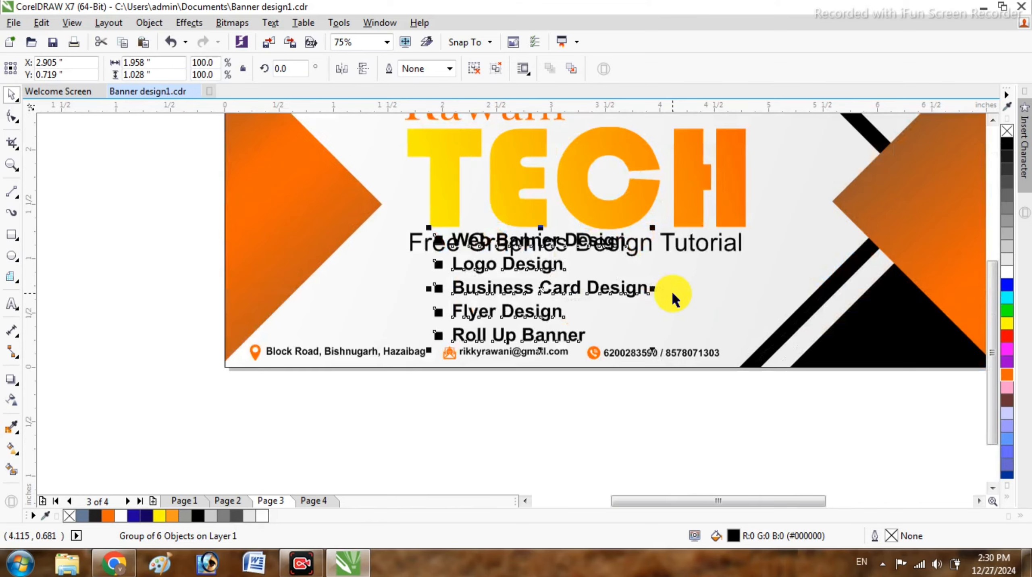
pyautogui.scroll(-1, 583, 398)
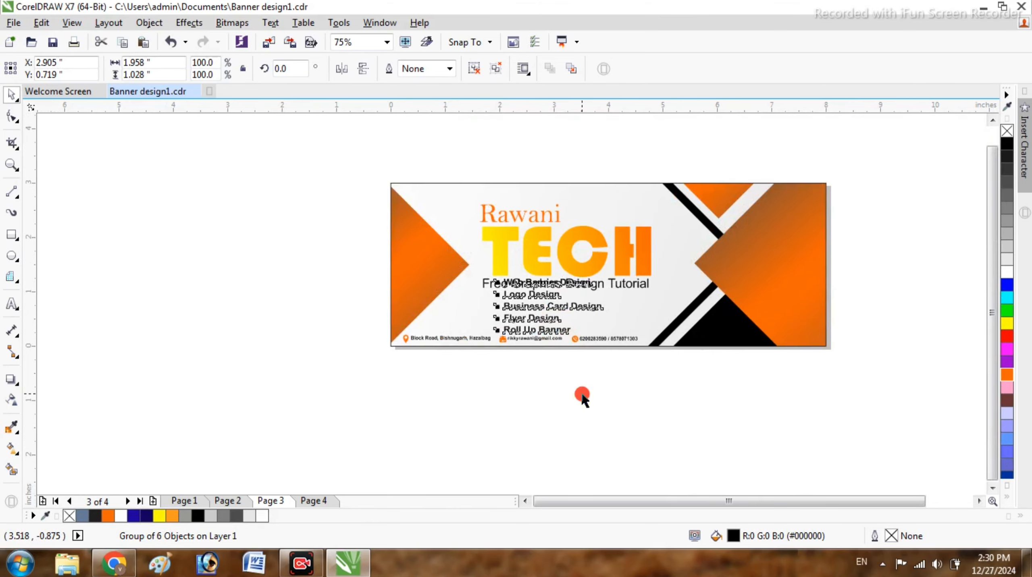
pyautogui.click(497, 306)
pyautogui.moveTo(498, 307); pyautogui.dragTo(723, 265)
# - Shrink the bullet list slightly and make its text white
pyautogui.scroll(2, 866, 223)
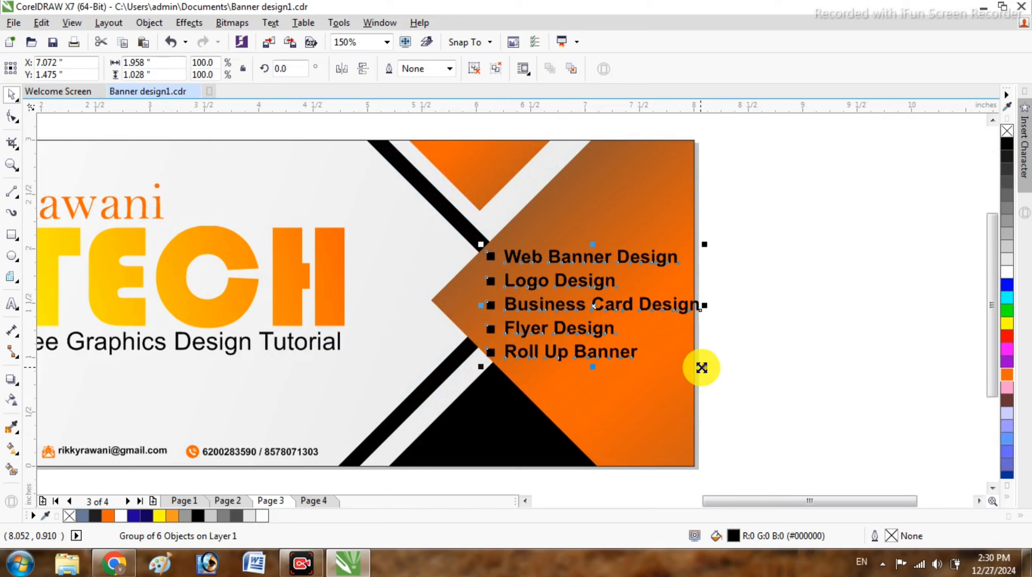
pyautogui.moveTo(703, 366); pyautogui.dragTo(695, 365)
pyautogui.click(1009, 274)
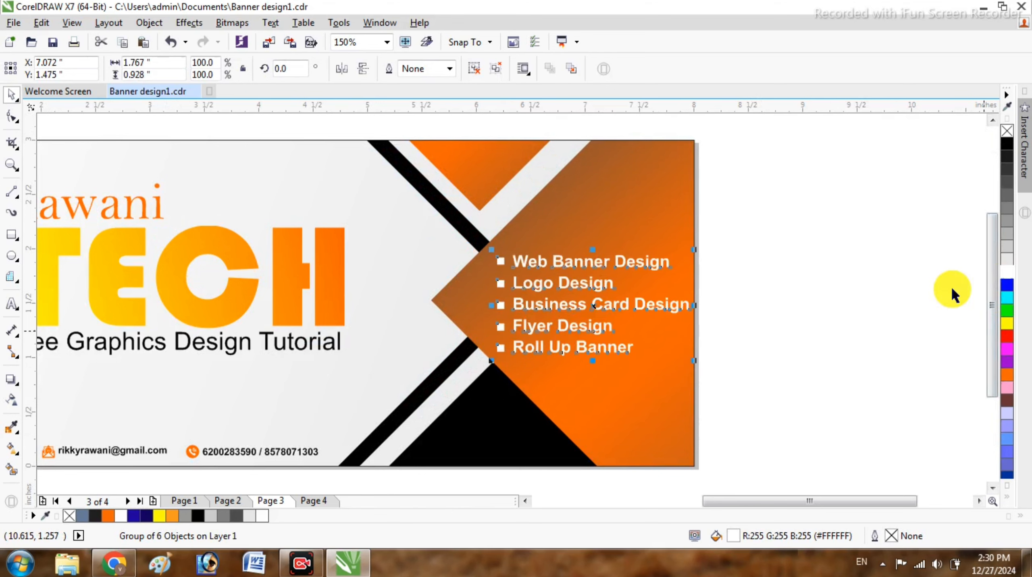
pyautogui.click(821, 276)
# - Stretch the bullet list taller, then squash it back to fit the orange panel
pyautogui.scroll(-2, 728, 275)
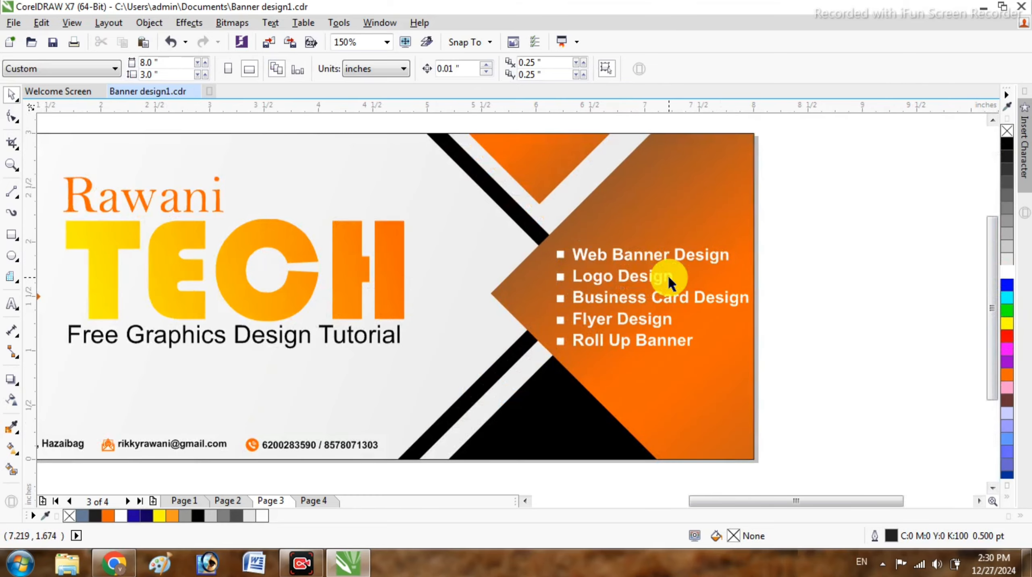
pyautogui.scroll(2, 668, 274)
pyautogui.click(650, 278)
pyautogui.click(650, 348)
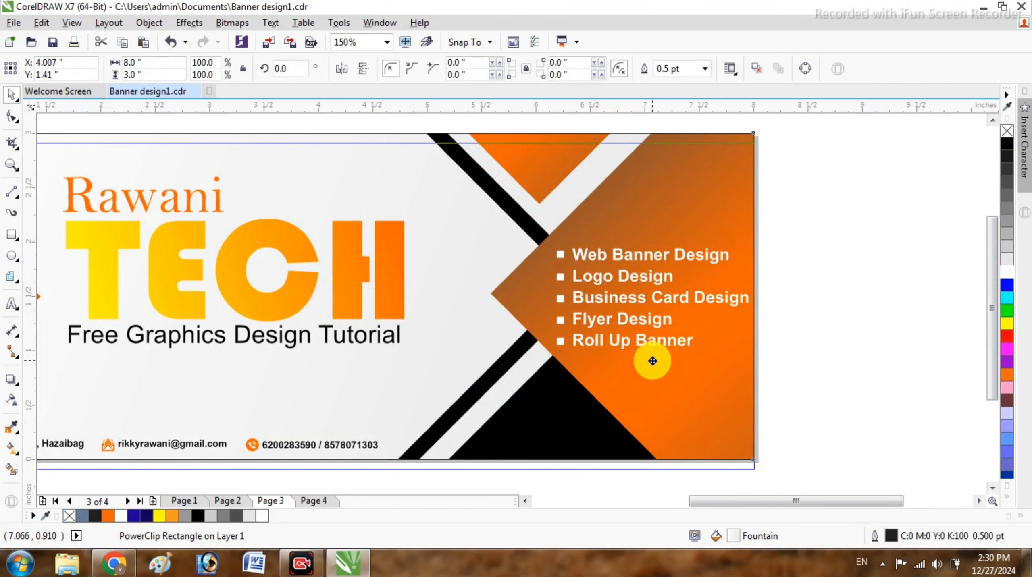
pyautogui.press('Escape')
pyautogui.click(629, 346)
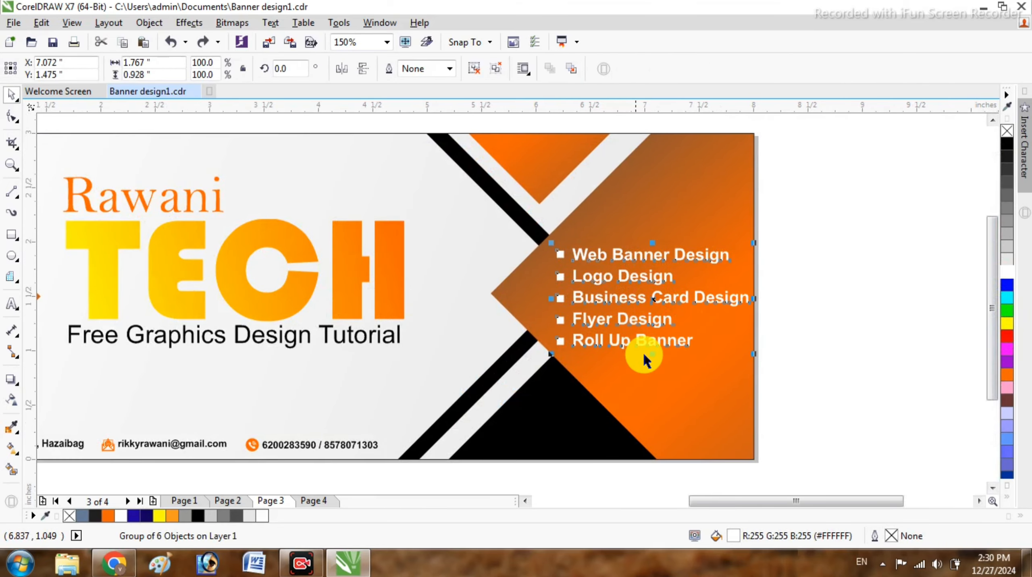
pyautogui.moveTo(652, 356); pyautogui.dragTo(652, 371)
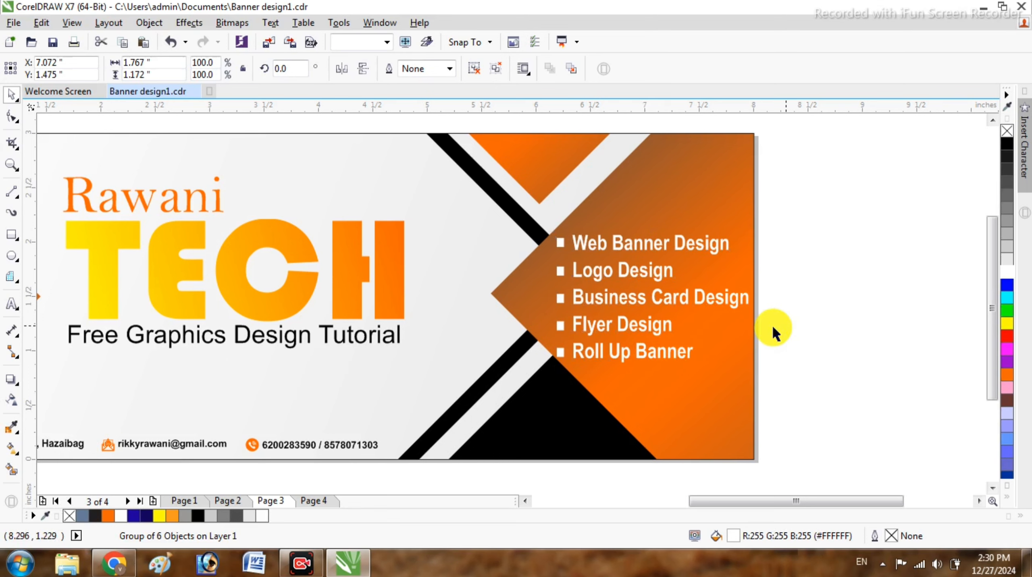
pyautogui.click(651, 329)
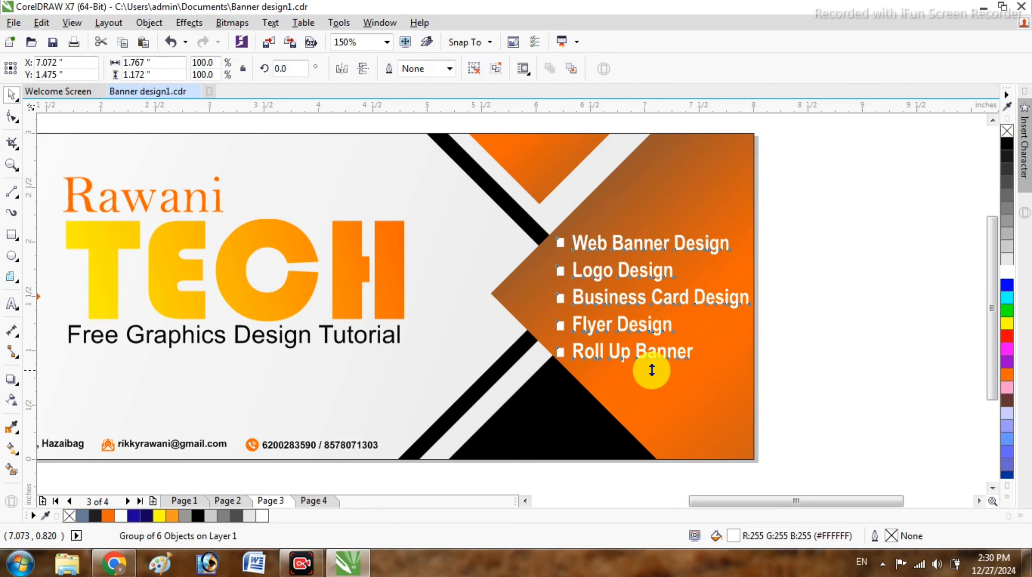
pyautogui.moveTo(651, 371); pyautogui.dragTo(652, 367)
pyautogui.click(921, 307)
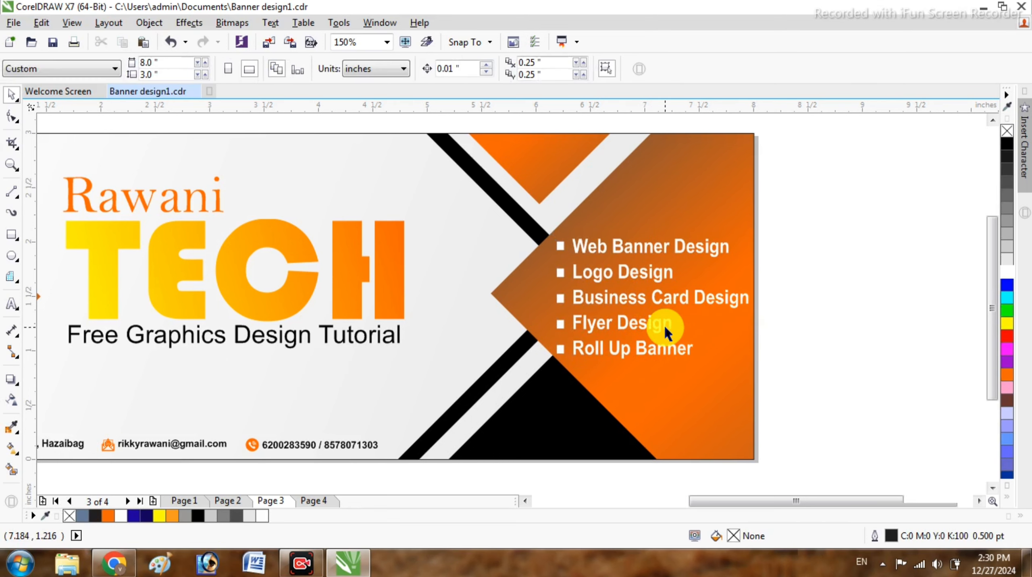
# - Shorten the bullet list slightly
pyautogui.scroll(-1, 664, 324)
pyautogui.scroll(1, 666, 300)
pyautogui.click(641, 324)
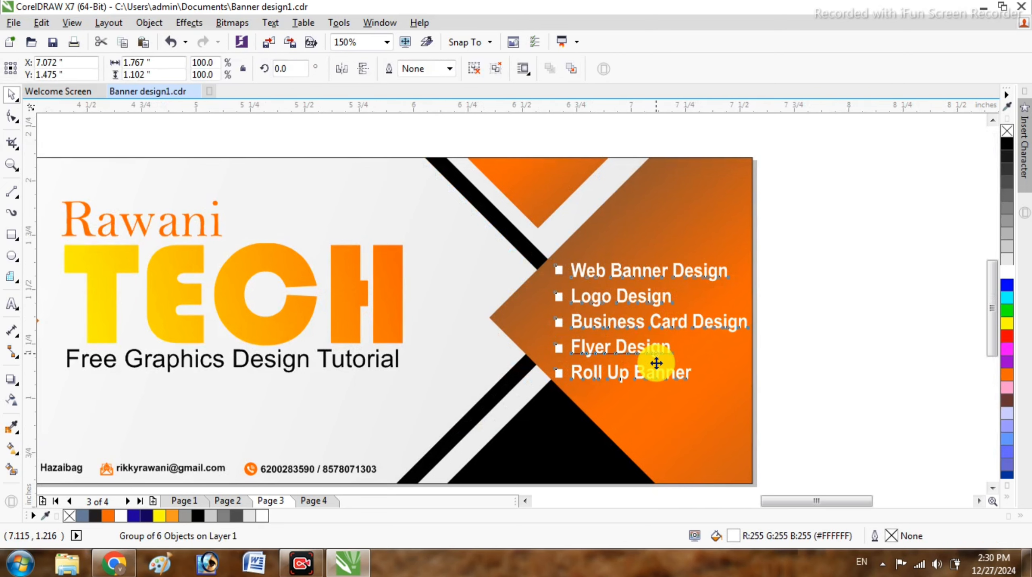
pyautogui.scroll(1, 657, 362)
pyautogui.moveTo(649, 421); pyautogui.dragTo(648, 418)
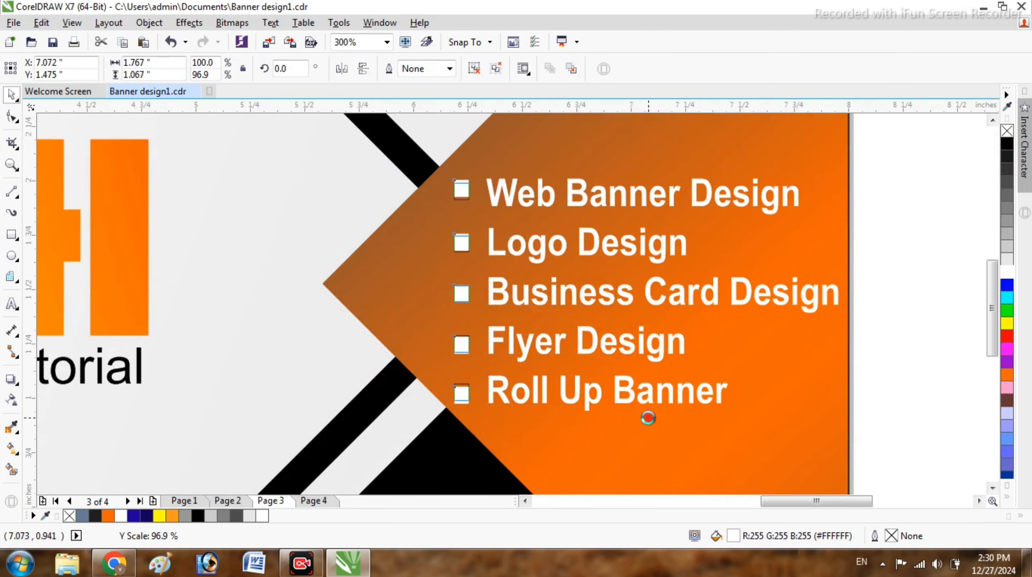
pyautogui.click(894, 348)
# - Marquee-select the services list on the banner and apply Ungroup Objects
pyautogui.scroll(-1, 487, 203)
pyautogui.scroll(-1, 487, 203)
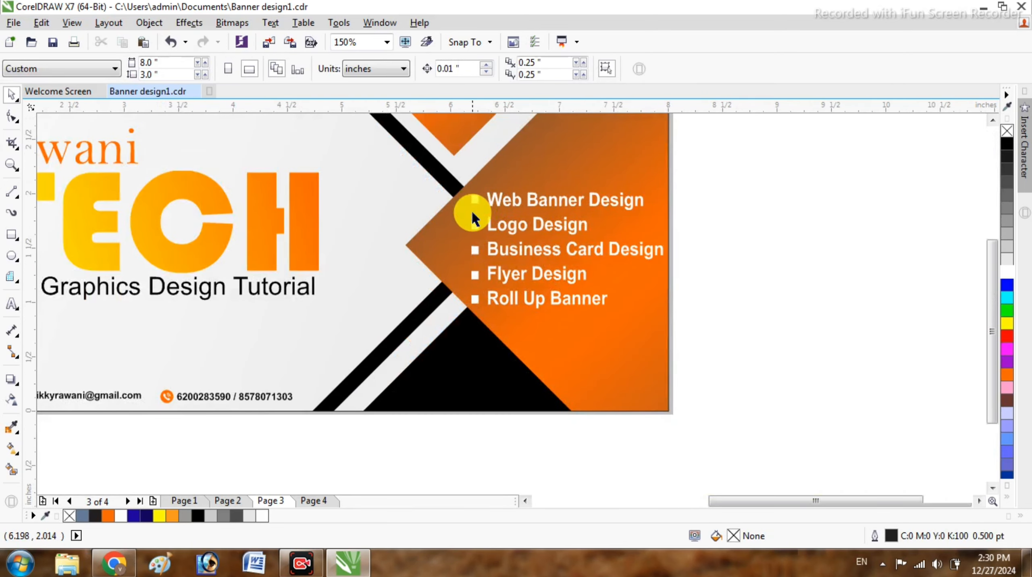
pyautogui.scroll(-1, 473, 212)
pyautogui.moveTo(453, 130); pyautogui.dragTo(497, 291)
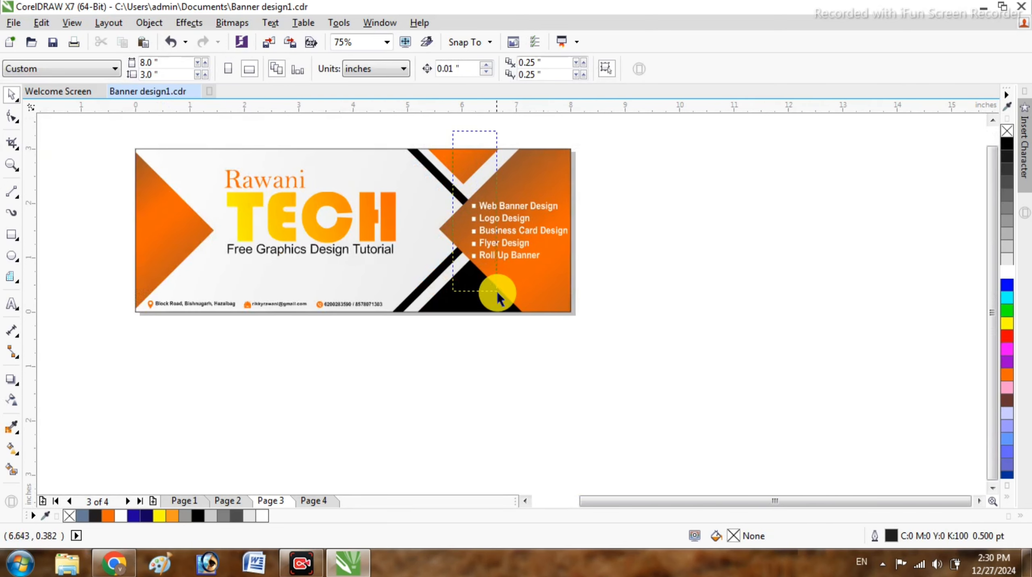
pyautogui.click(487, 243)
pyautogui.rightClick(487, 230)
pyautogui.click(619, 233)
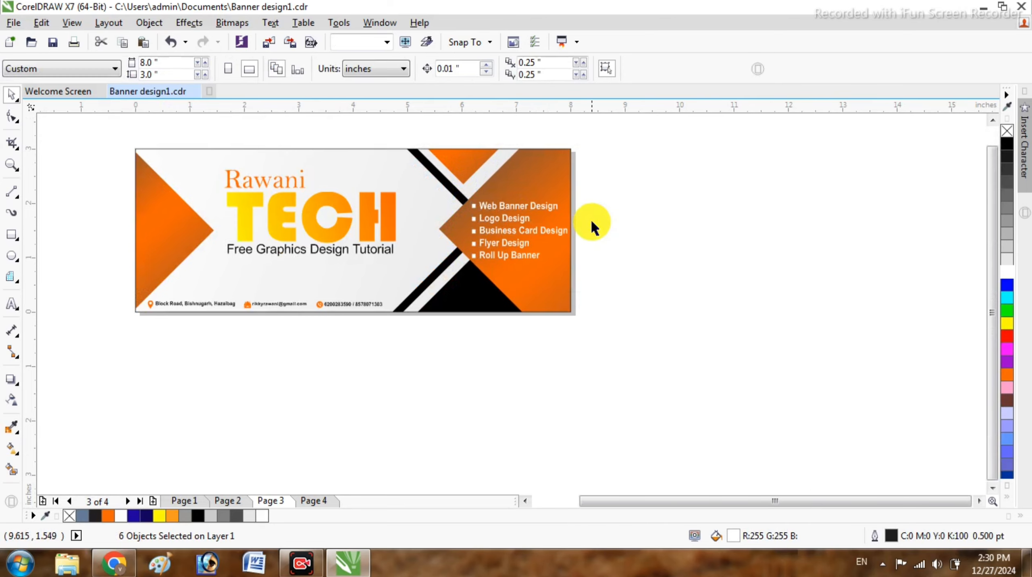
# - Fill the five service-list bullet squares yellow
pyautogui.moveTo(456, 135); pyautogui.dragTo(489, 293)
pyautogui.scroll(2, 467, 207)
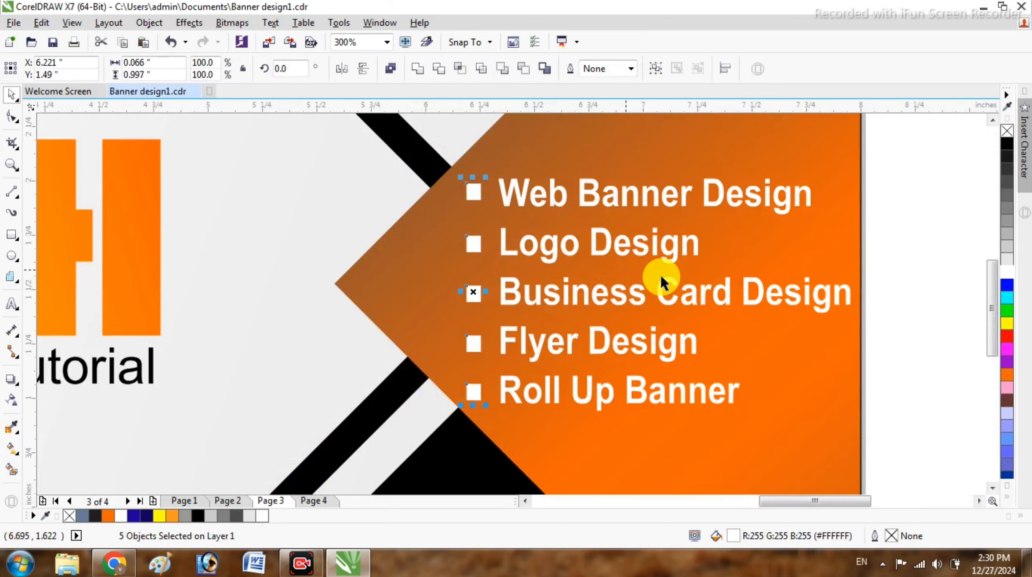
pyautogui.click(1007, 144)
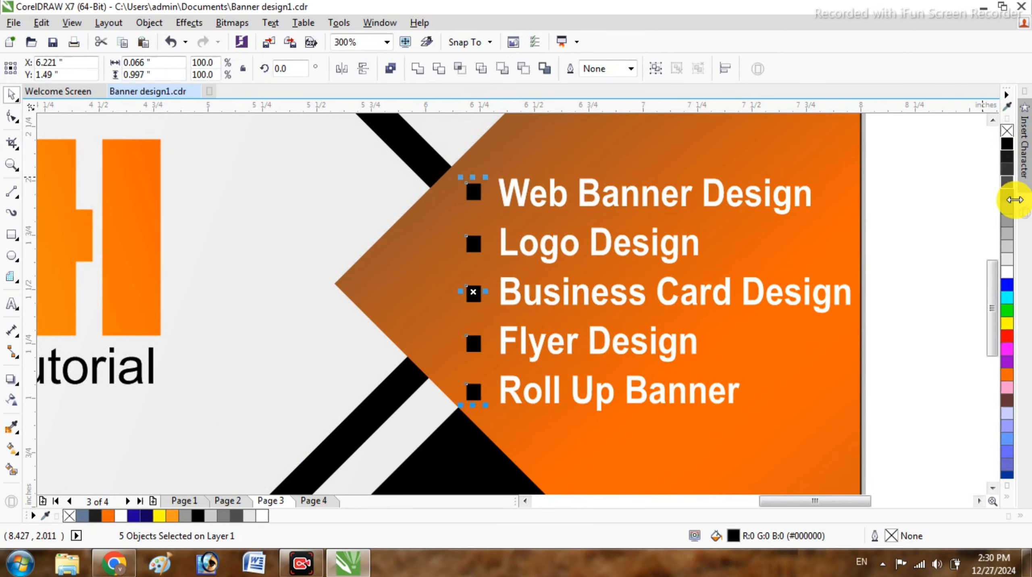
pyautogui.click(1008, 326)
pyautogui.press('Escape')
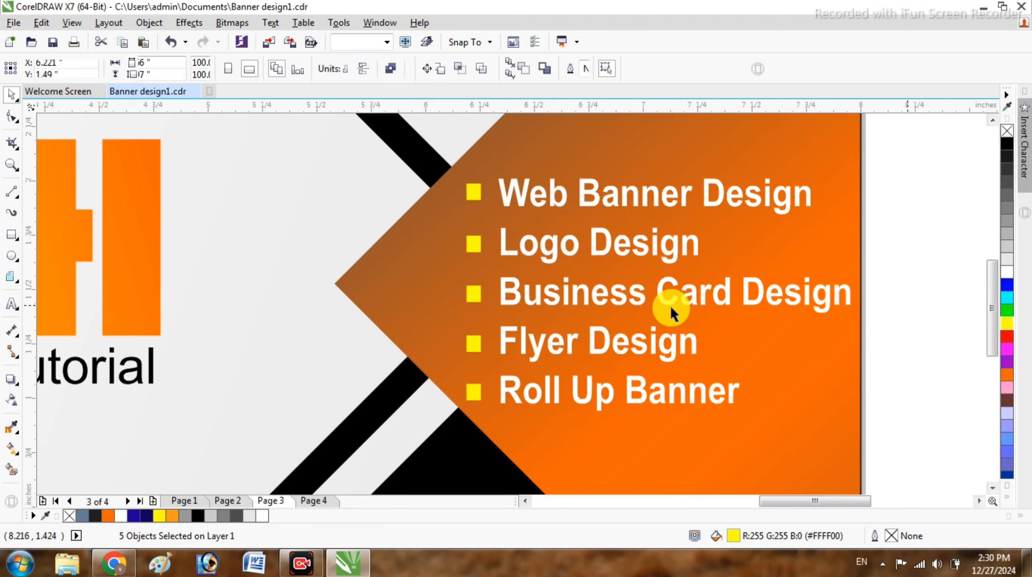
pyautogui.scroll(-2, 583, 306)
# - Nudge the Free Graphics Design Tutorial tagline down one step and zoom to the whole page
pyautogui.press('Left')
pyautogui.press('Left')
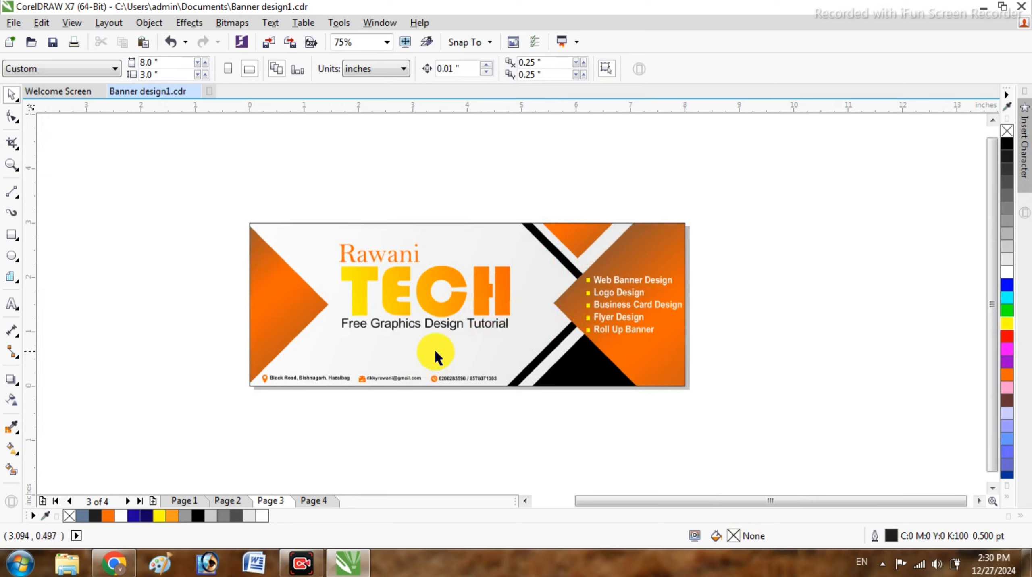
pyautogui.scroll(1, 427, 335)
pyautogui.click(424, 318)
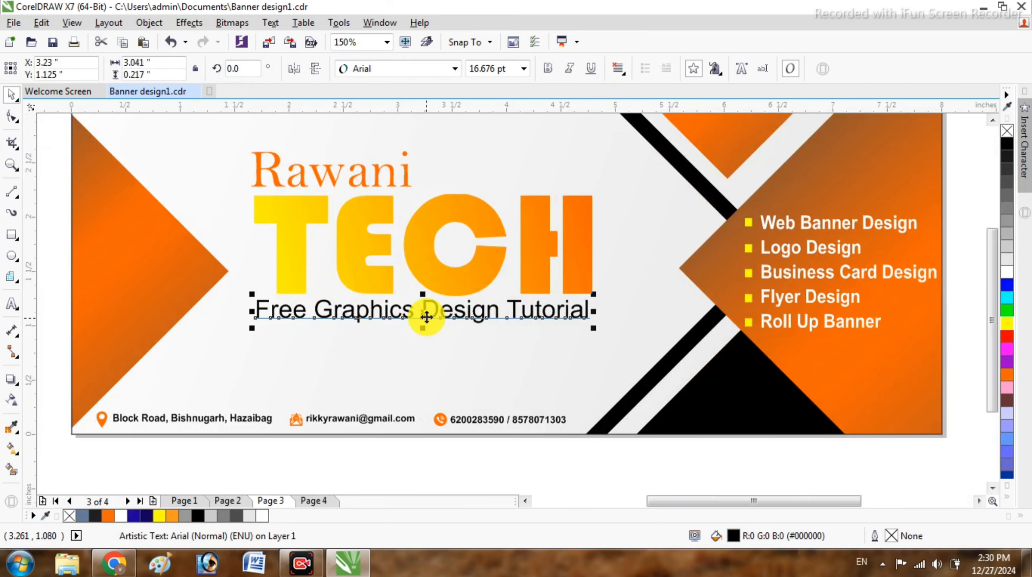
pyautogui.press('Down')
pyautogui.press('Down')
pyautogui.click(448, 442)
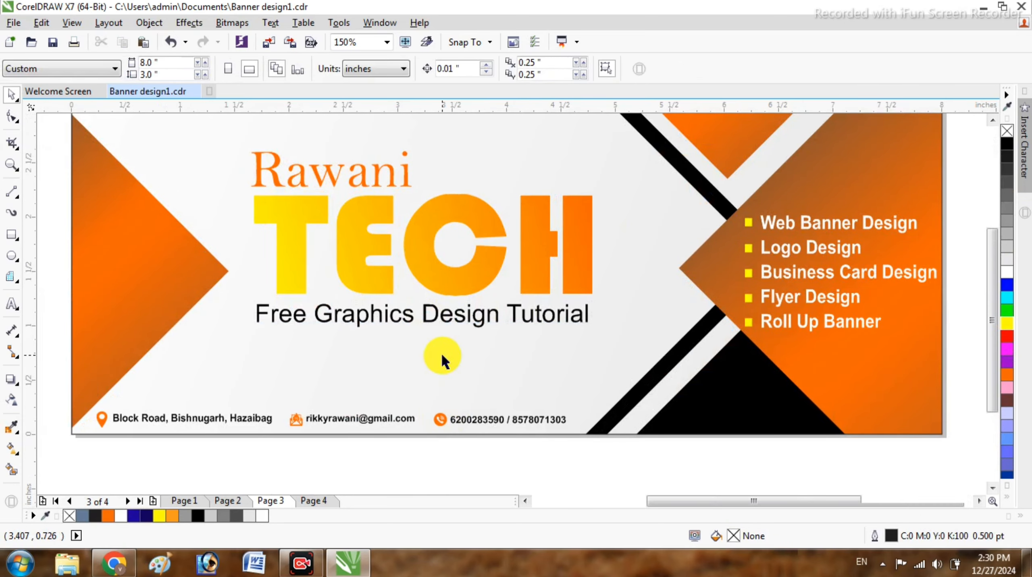
pyautogui.scroll(-1, 443, 358)
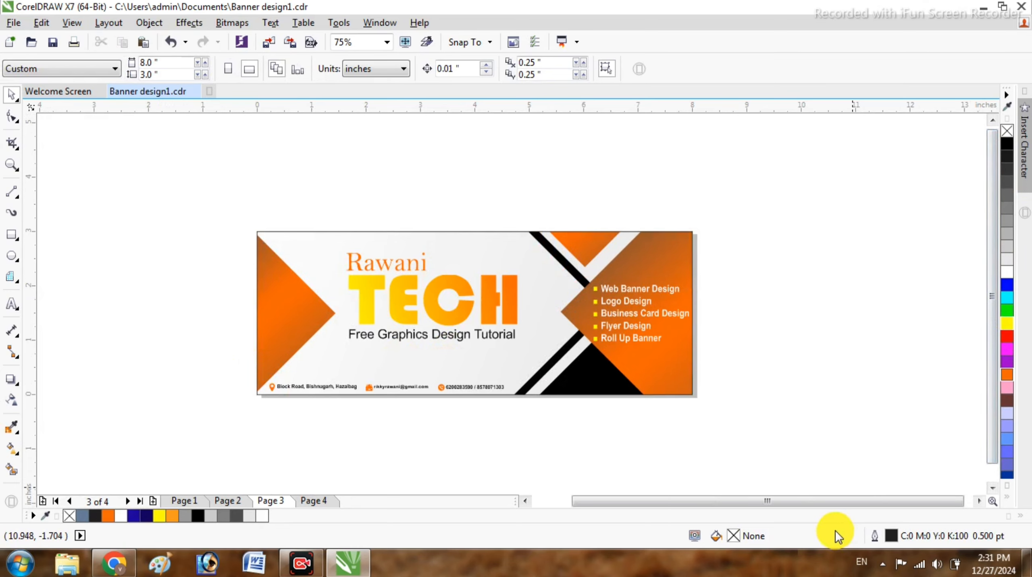
pyautogui.press('F4')
pyautogui.scroll(-1, 491, 300)
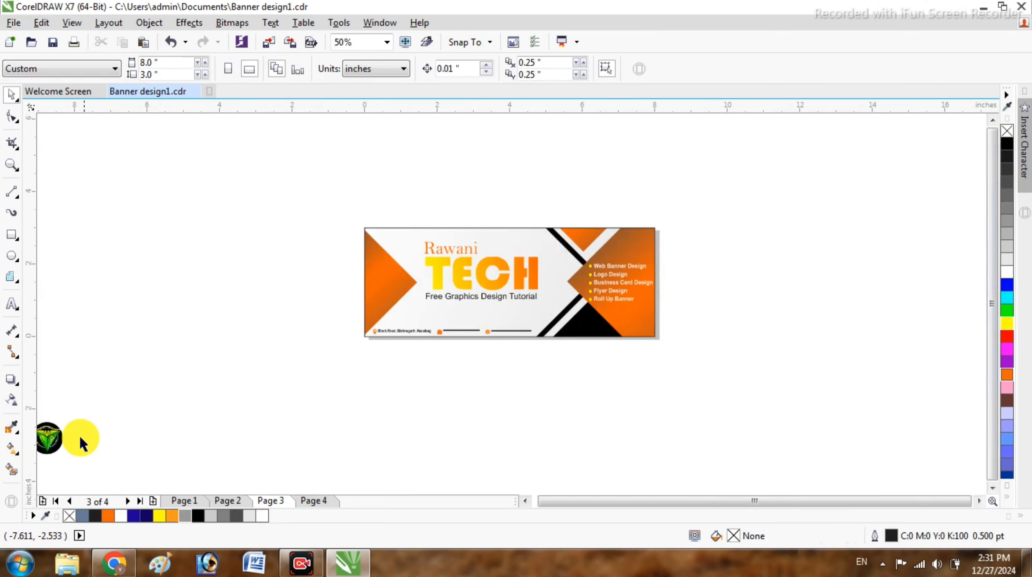
# - Try the round logo on the banner's left triangle, then park it just left of the banner and pick the Ellipse tool
pyautogui.moveTo(46, 435); pyautogui.dragTo(383, 283)
pyautogui.scroll(2, 386, 282)
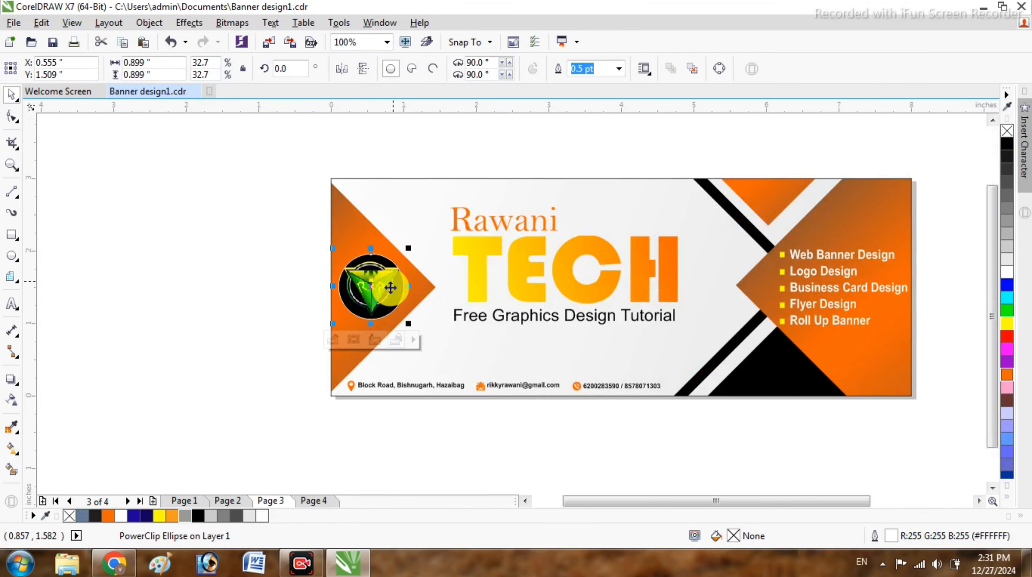
pyautogui.scroll(2, 390, 288)
pyautogui.click(184, 270)
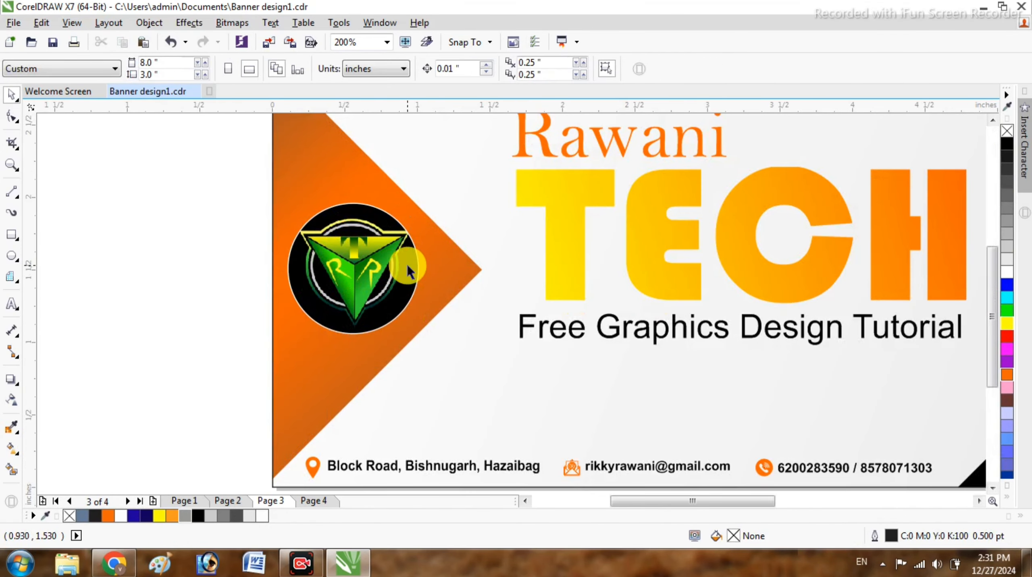
pyautogui.moveTo(408, 271); pyautogui.dragTo(184, 268)
pyautogui.click(226, 173)
pyautogui.click(11, 256)
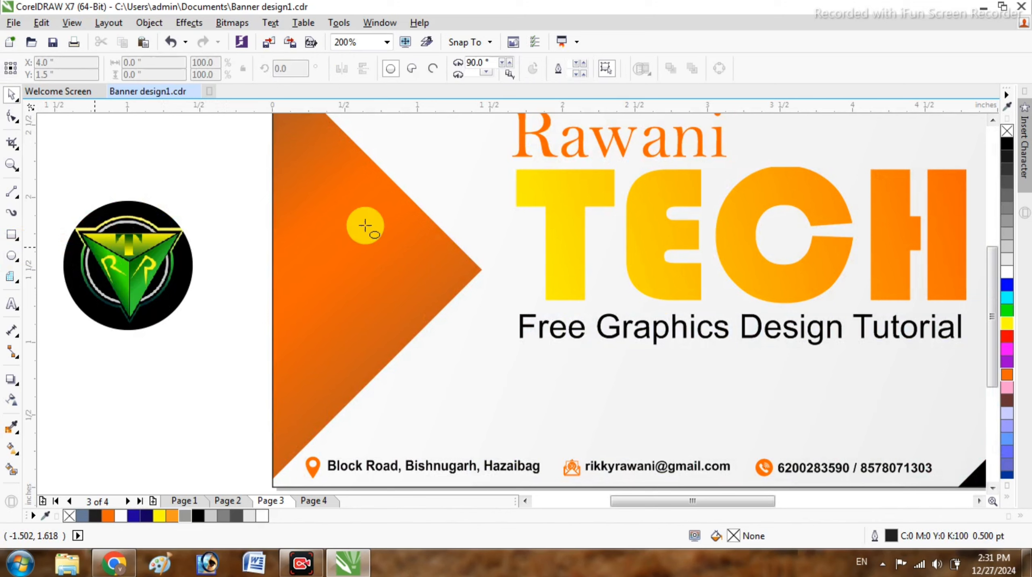
# - Draw a circle over the left triangle, filled white with no outline
pyautogui.moveTo(305, 172); pyautogui.dragTo(505, 363)
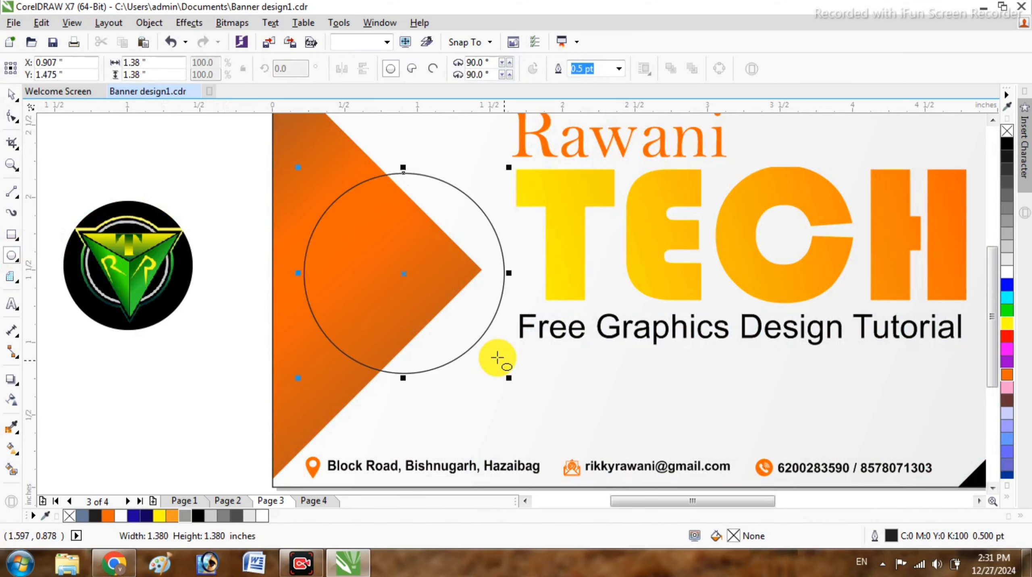
pyautogui.click(1009, 272)
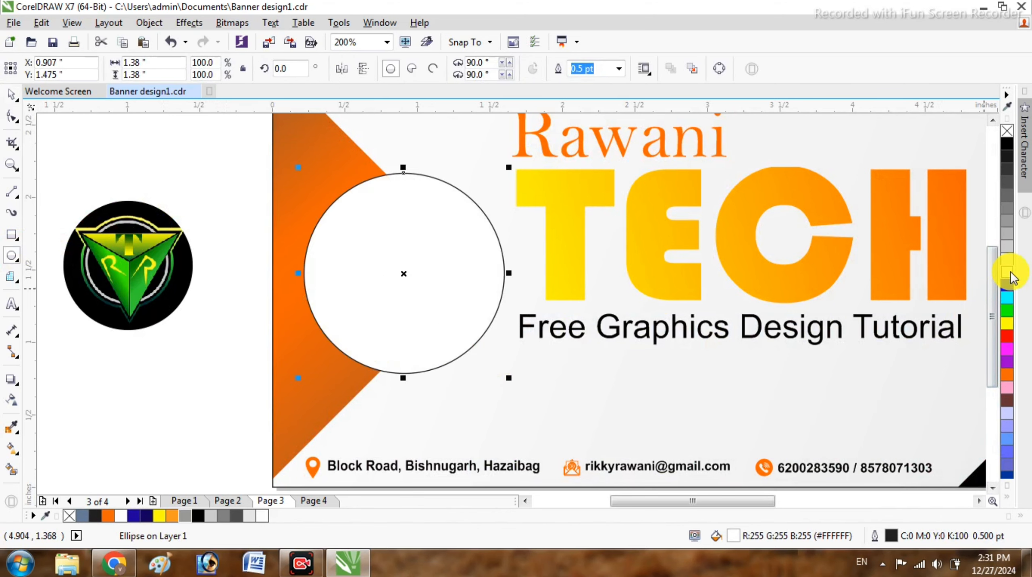
pyautogui.rightClick(1008, 132)
pyautogui.scroll(-2, 486, 260)
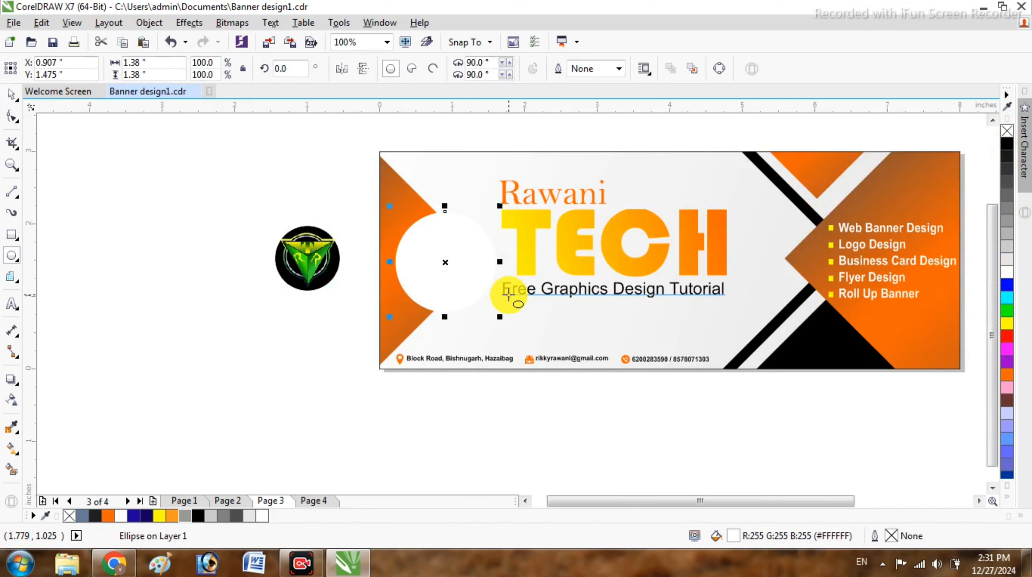
pyautogui.scroll(2, 501, 311)
# - Size an orange inner circle inside the white ring and drop the logo into it
pyautogui.moveTo(487, 339); pyautogui.dragTo(467, 316)
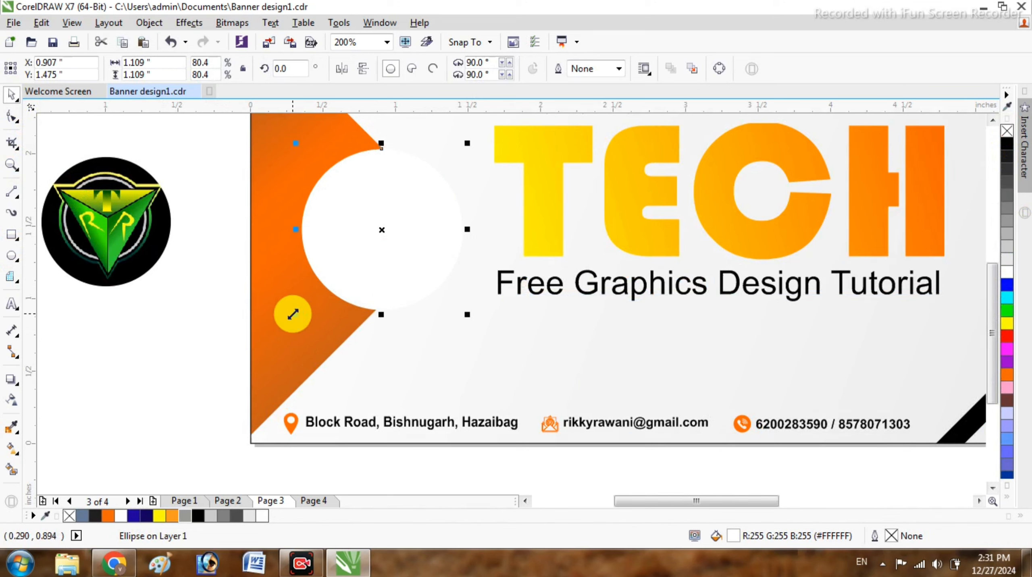
pyautogui.moveTo(293, 314); pyautogui.dragTo(283, 323)
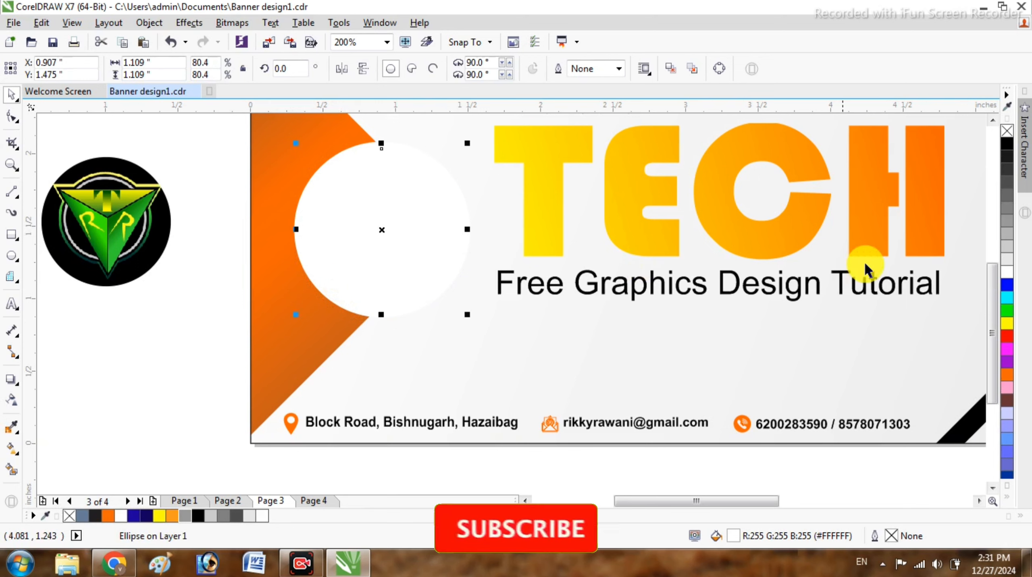
pyautogui.click(1008, 376)
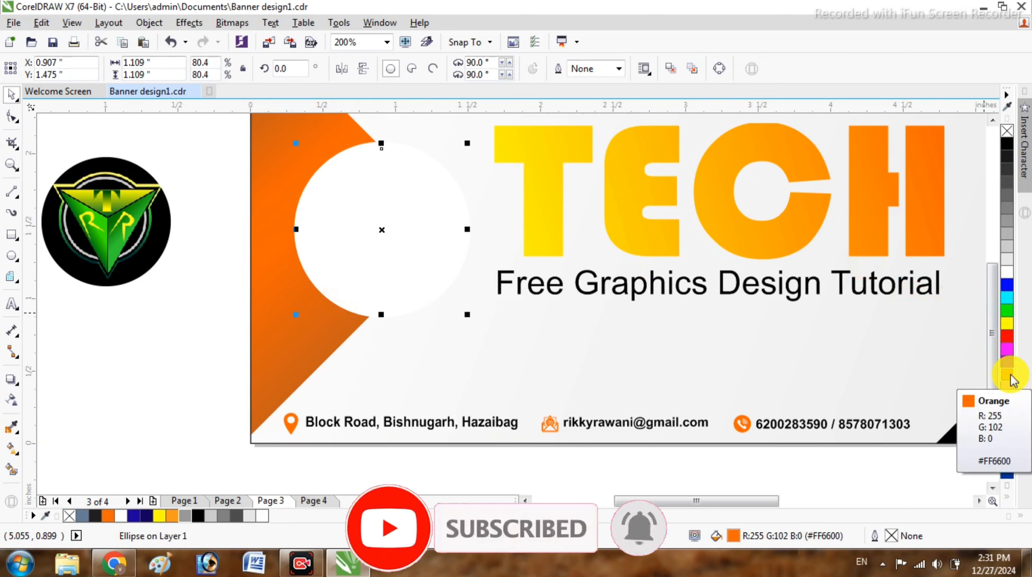
pyautogui.click(210, 338)
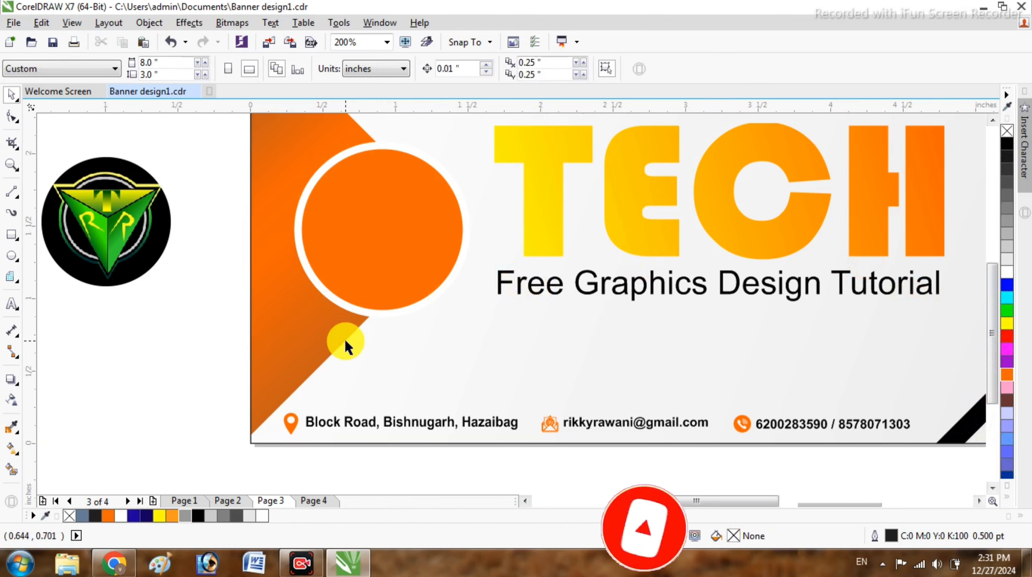
pyautogui.scroll(-1, 346, 340)
pyautogui.scroll(1, 351, 264)
pyautogui.moveTo(100, 299); pyautogui.dragTo(372, 312)
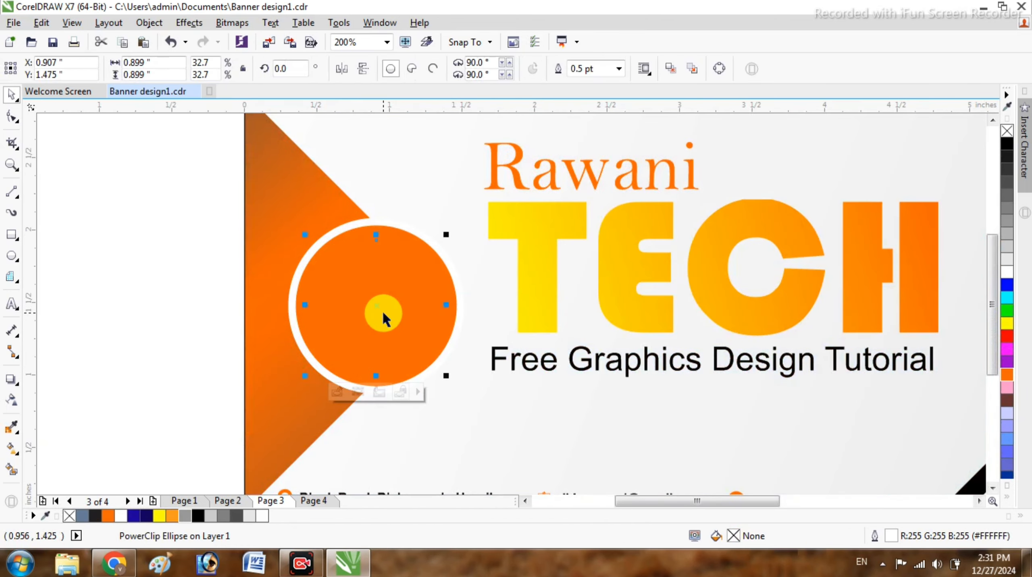
# - Deselect the badge, look over the banner layout, and open the F9 full-screen preview
pyautogui.click(66, 343)
pyautogui.scroll(-1, 226, 348)
pyautogui.hscroll(1, 227, 348)
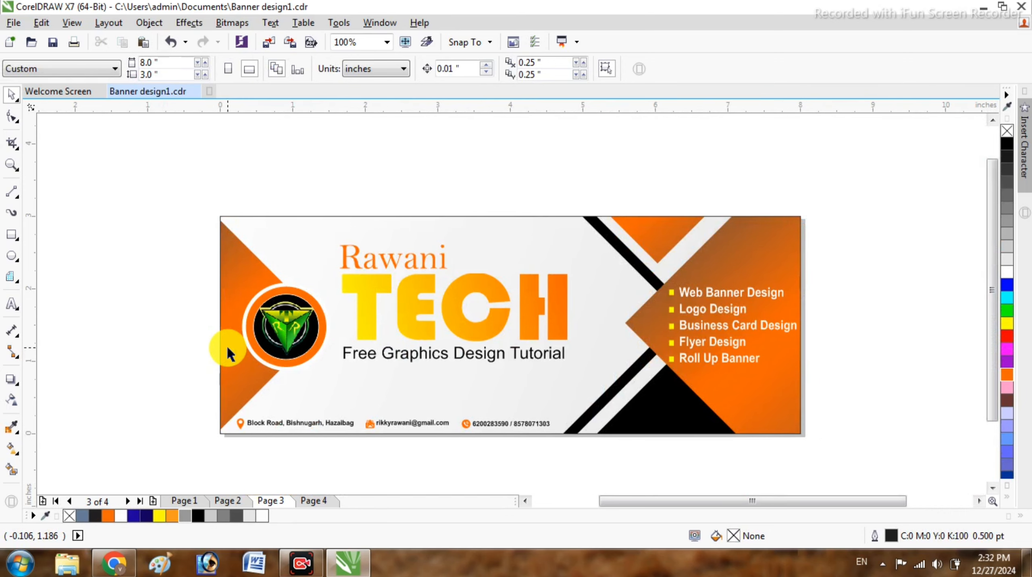
pyautogui.hscroll(1, 359, 341)
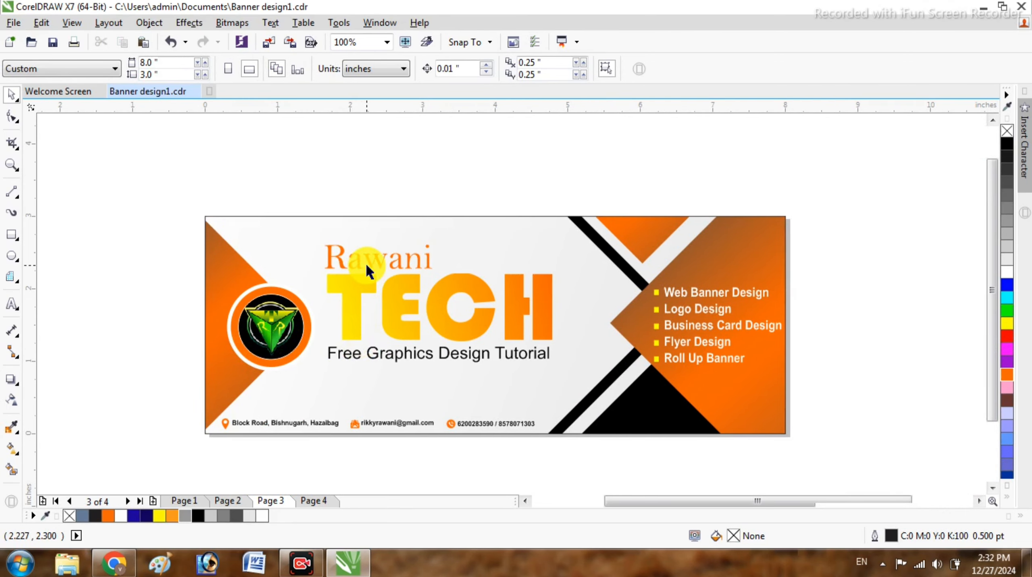
pyautogui.scroll(1, 366, 263)
pyautogui.scroll(-1, 365, 262)
pyautogui.scroll(-1, 378, 316)
pyautogui.hscroll(1, 378, 316)
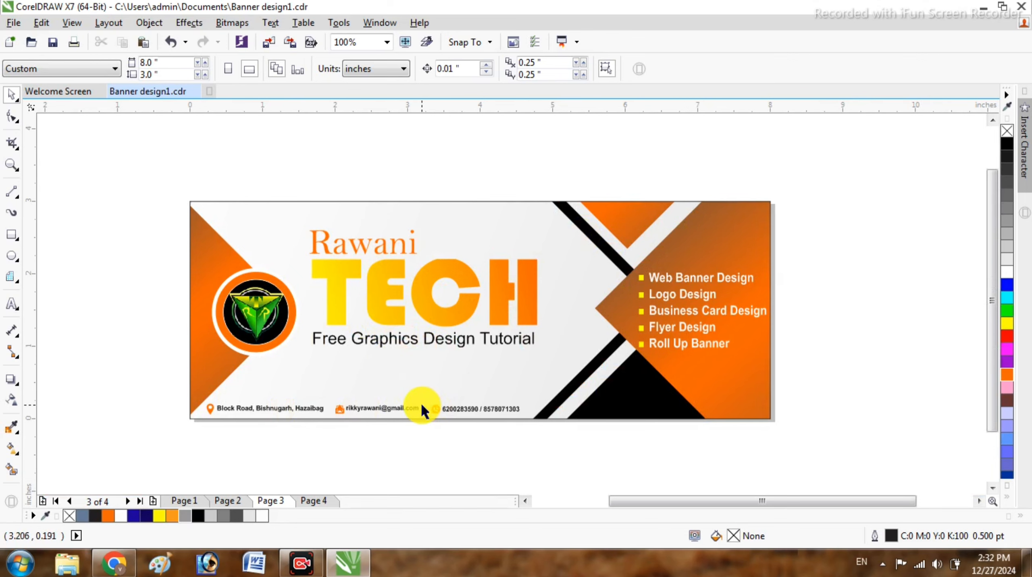
pyautogui.scroll(1, 436, 407)
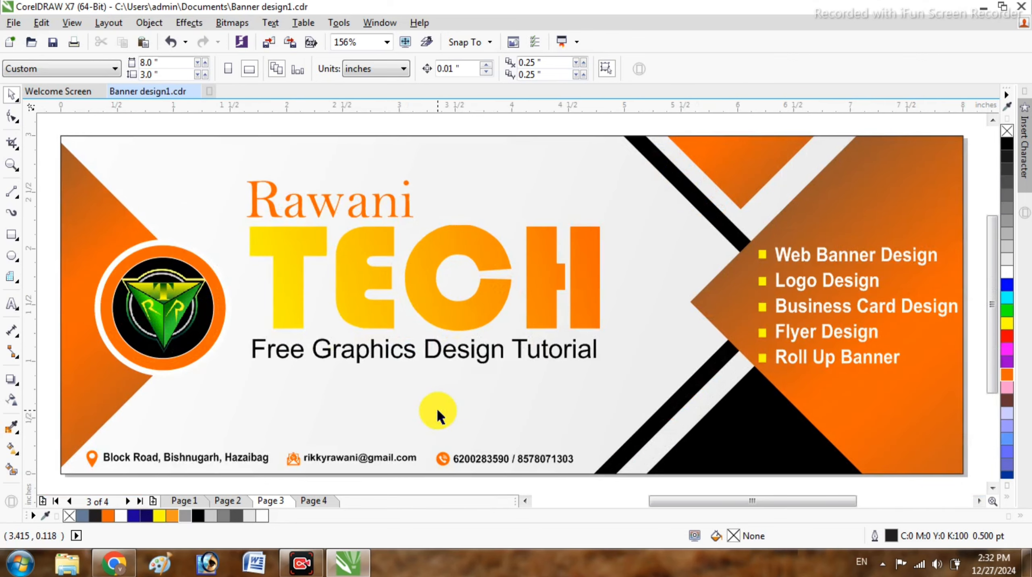
pyautogui.press('F9')
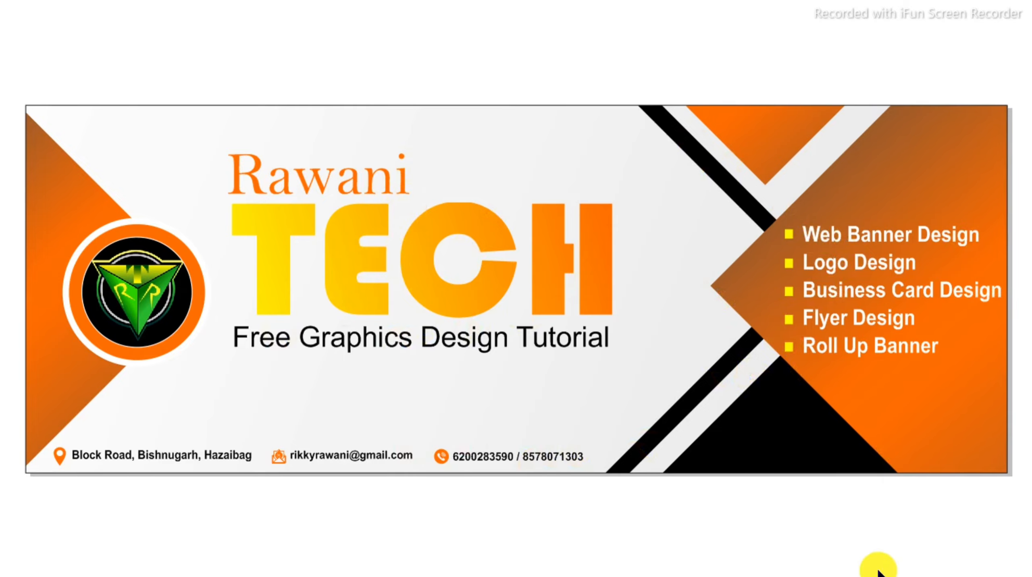
# - Exit the full-screen preview back to the document window
pyautogui.click(869, 530)
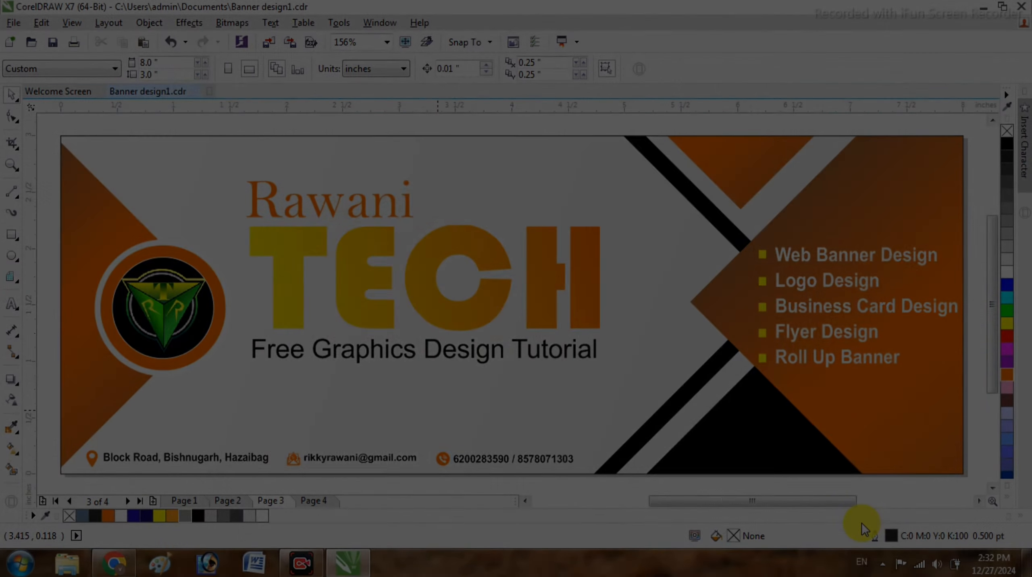